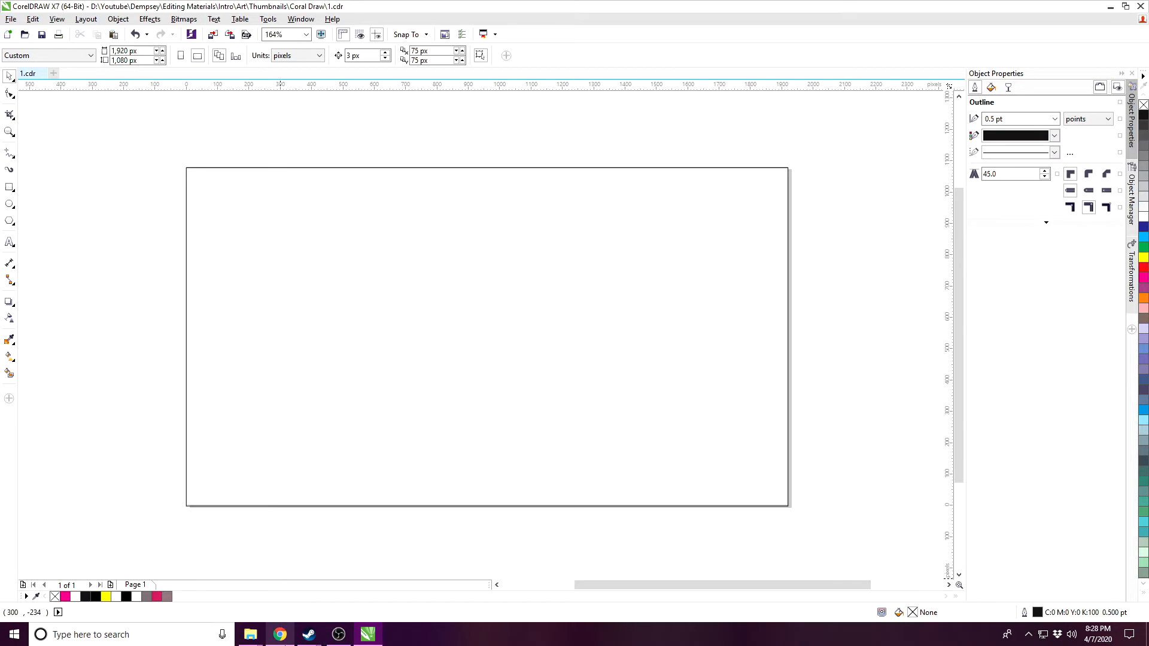
Step: Switch to Chrome, look over the open DaFont and PNGGuru sites, and bring up the remove.bg page
left_click(280, 638)
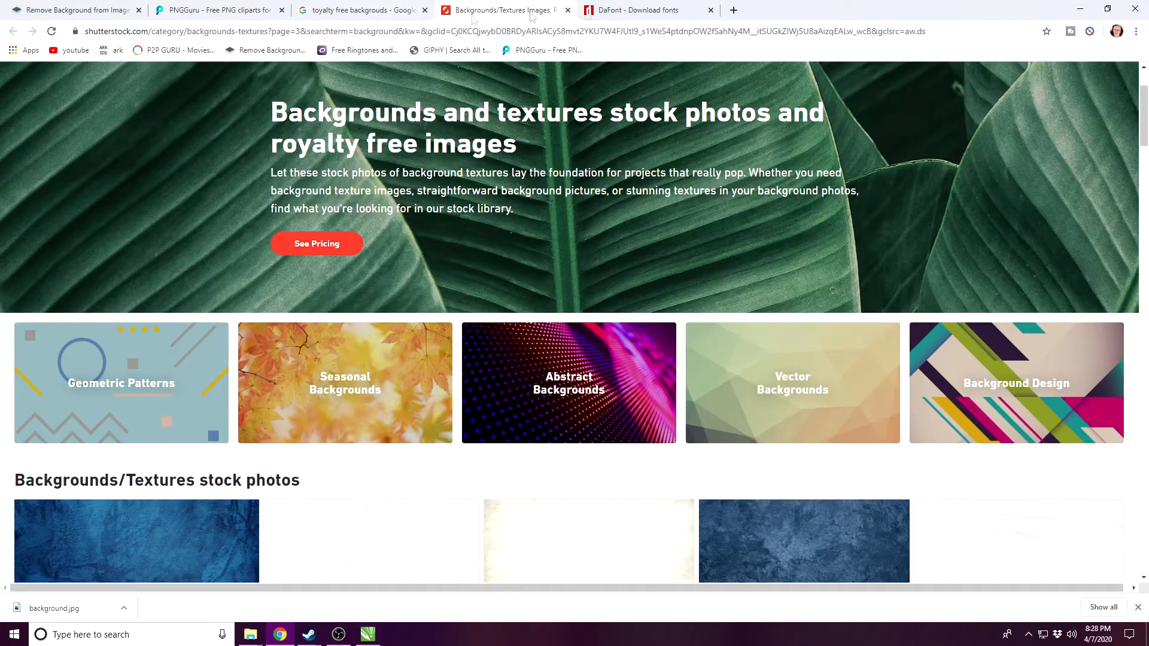
left_click(632, 8)
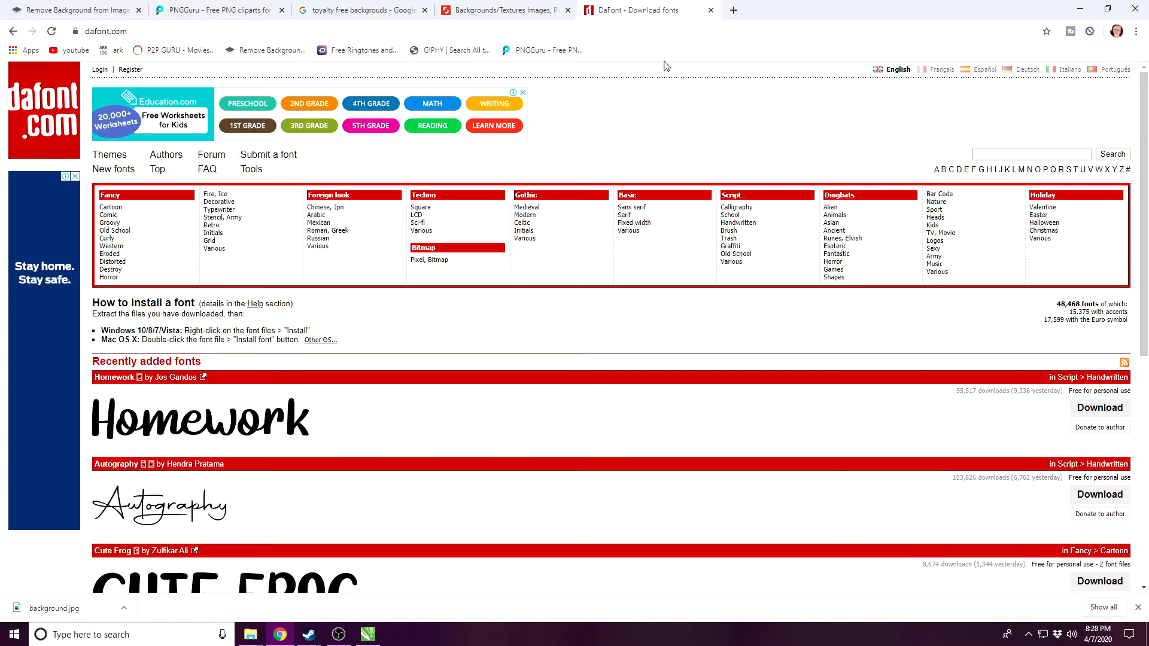
left_click(219, 10)
left_click(68, 12)
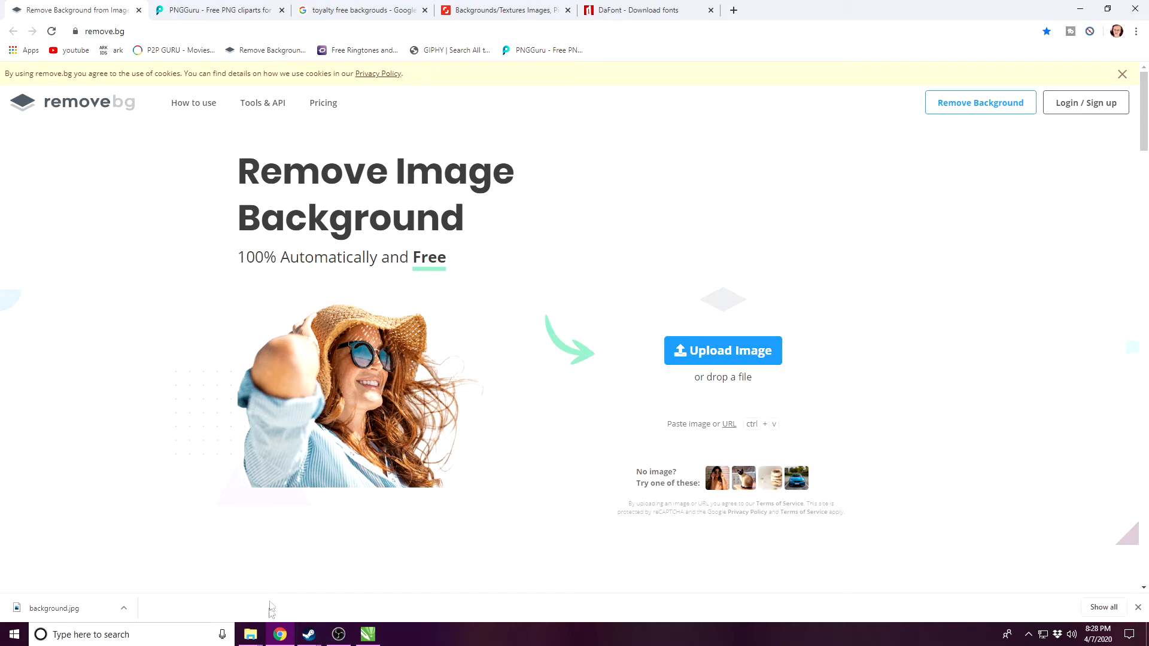
Step: Upload Snapchat-1093978230.jpg from the Games folder to remove.bg for background removal
mouse_move(250, 634)
left_click(287, 584)
double_click(718, 344)
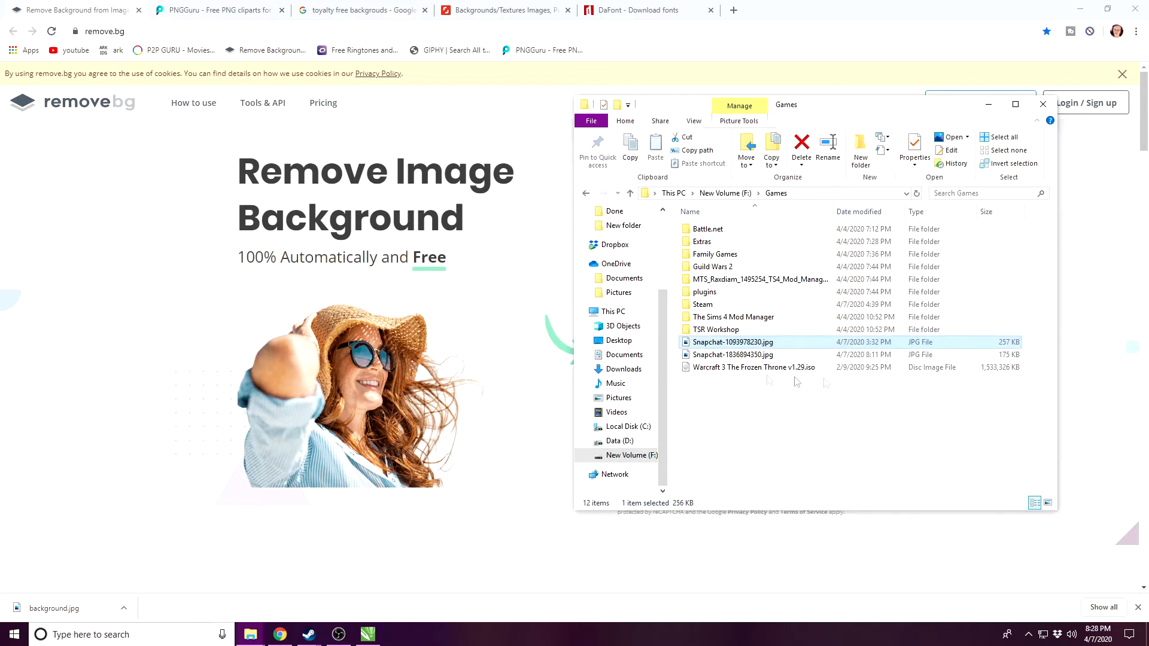
left_click_drag(758, 350, 367, 316)
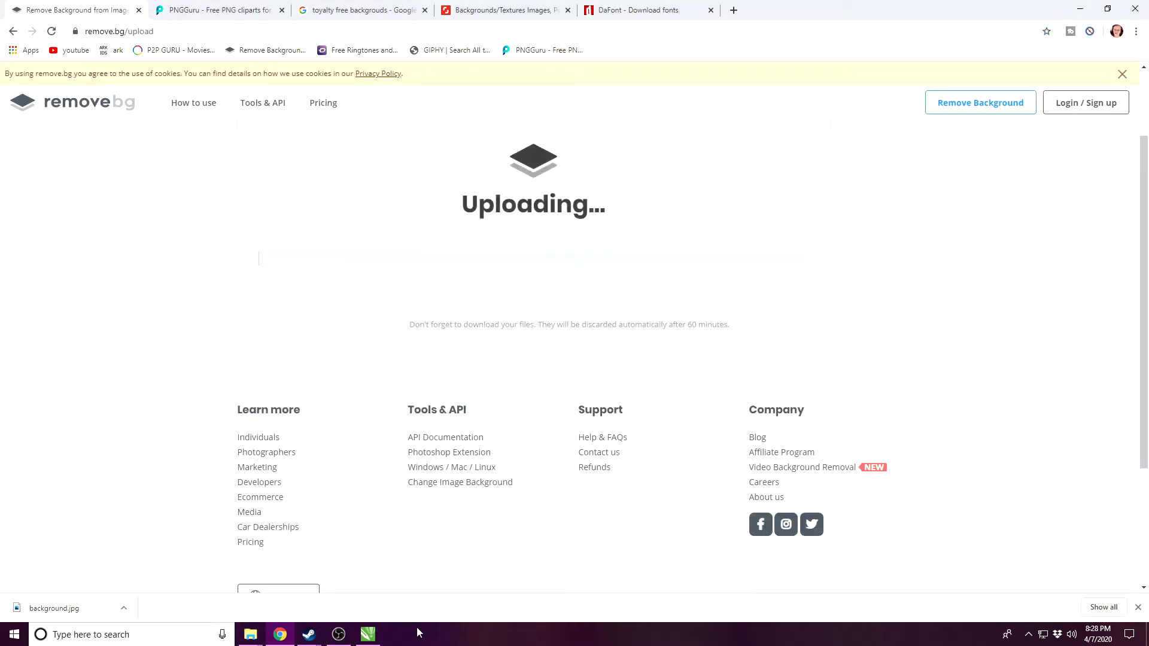
Step: Upload Snapchat-1836894350.jpg from the Games folder to remove.bg as a second photo
mouse_move(251, 638)
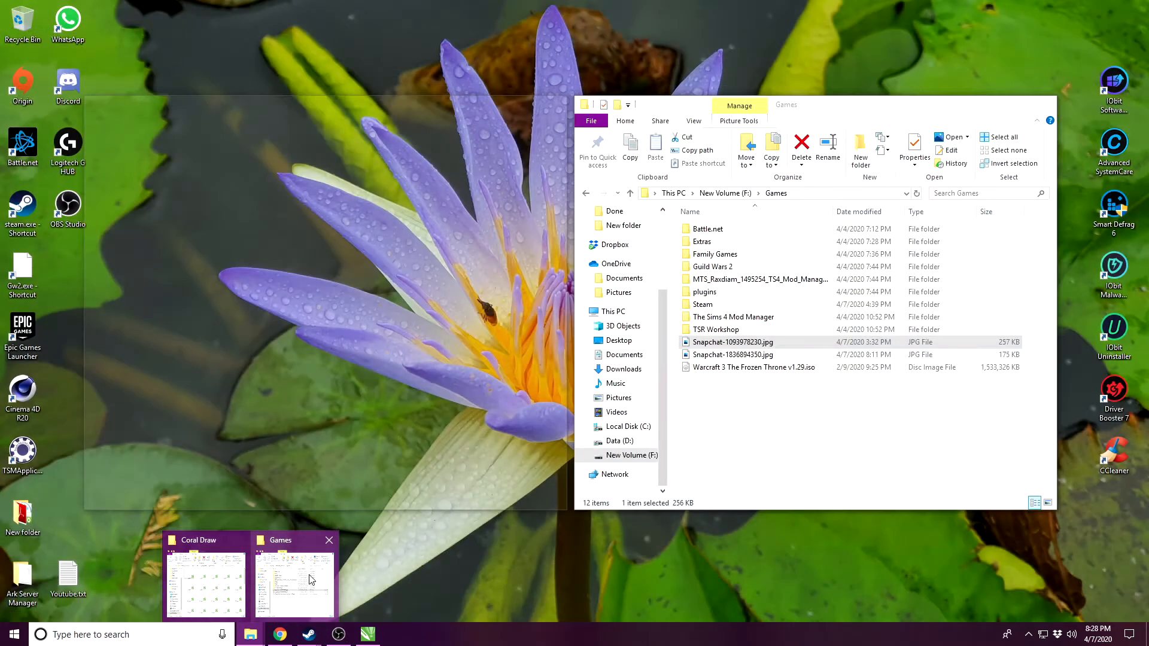
left_click(302, 596)
left_click(722, 356)
left_click_drag(744, 361, 344, 367)
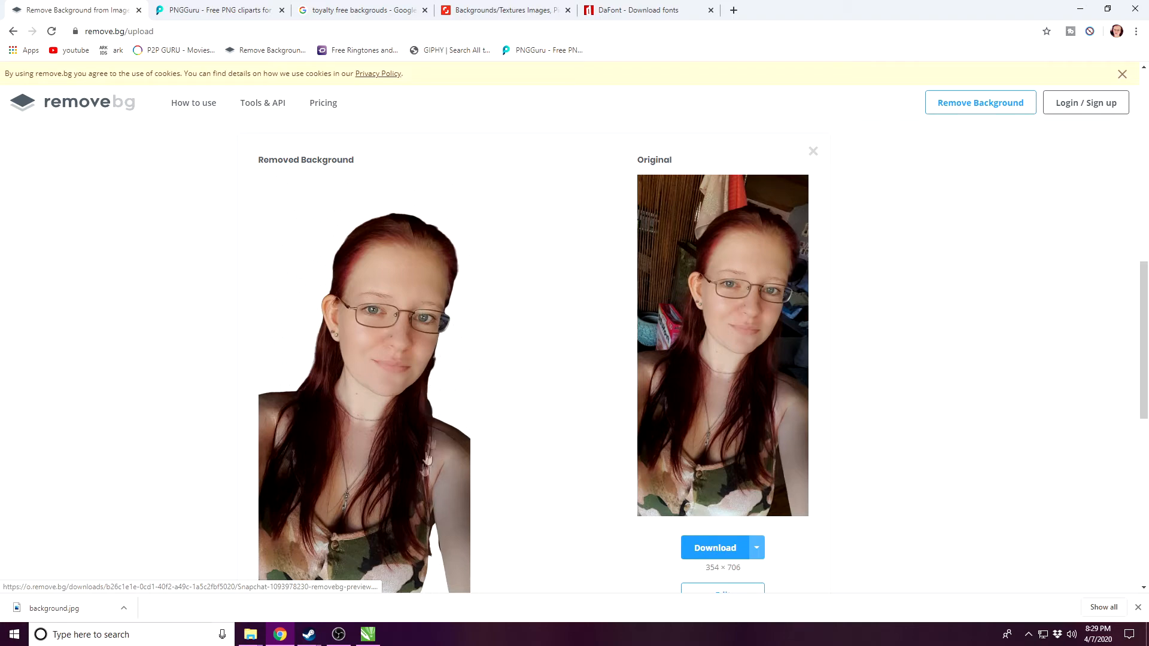
scroll(653, 364, "up", 1)
scroll(653, 363, "up", 10)
scroll(596, 378, "down", 2)
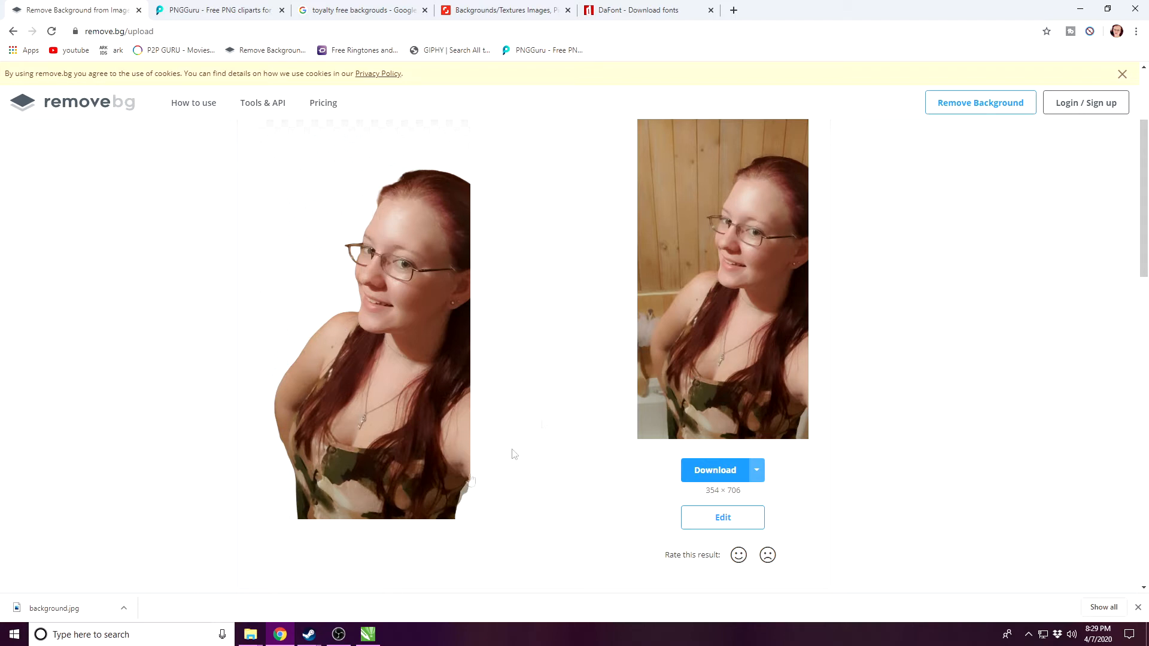
left_click(710, 475)
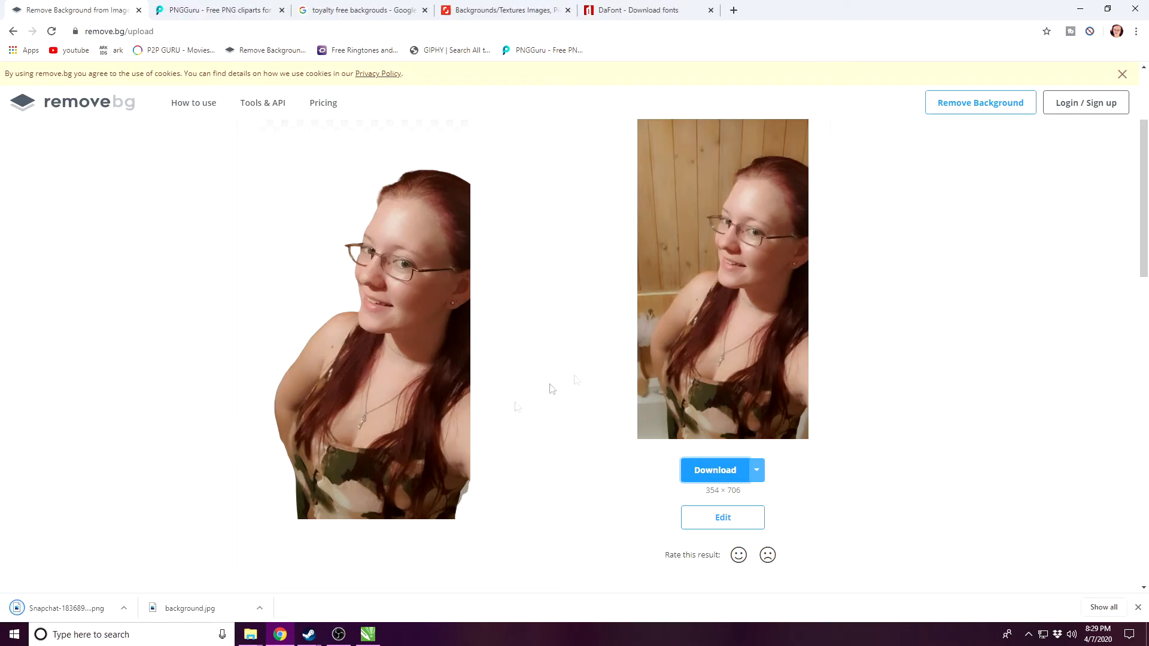
Step: Search PNGGuru for transparent clipart with the keyword "unicorn"
left_click(206, 22)
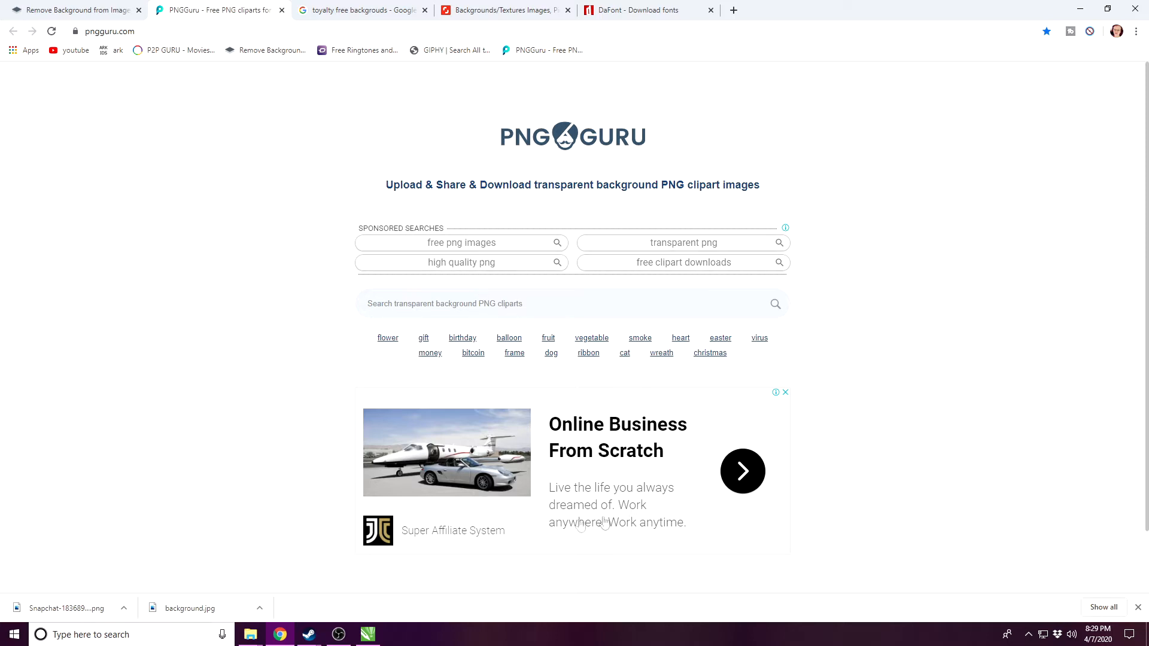
left_click(434, 299)
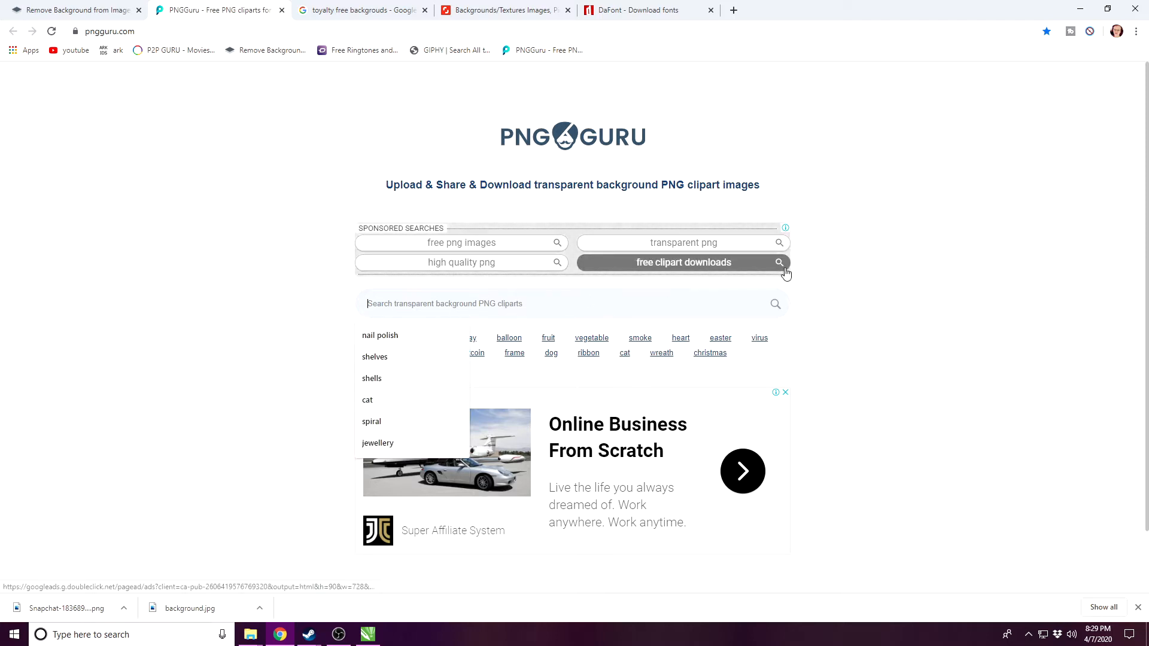
type("un")
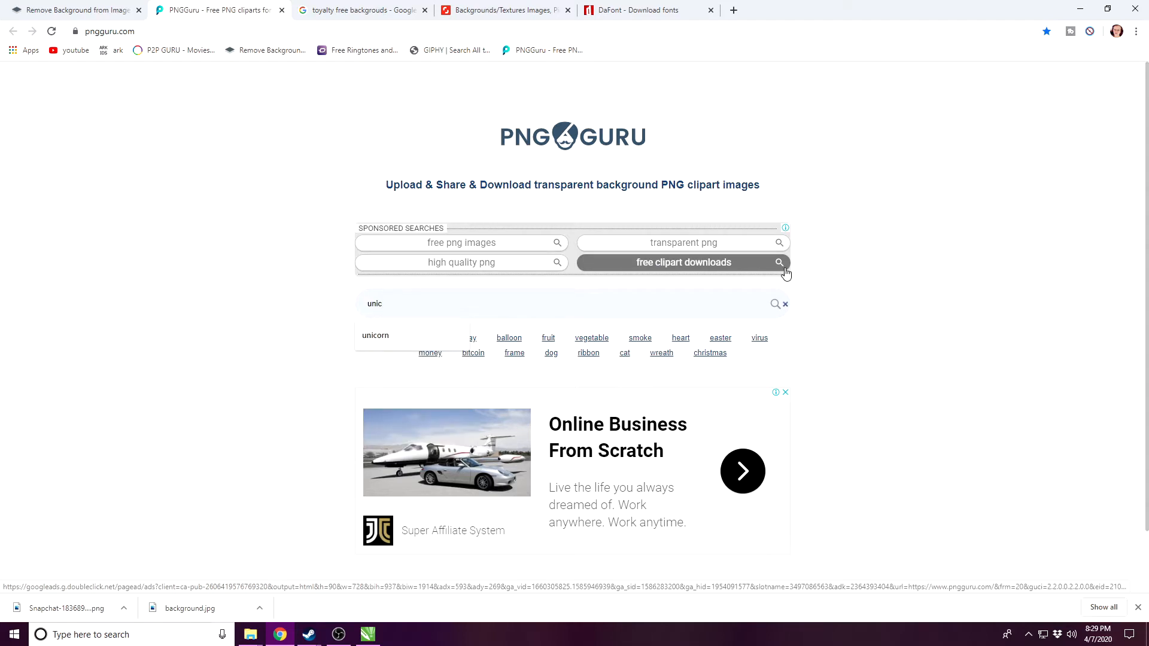
type("ic")
key("Down")
key("Return")
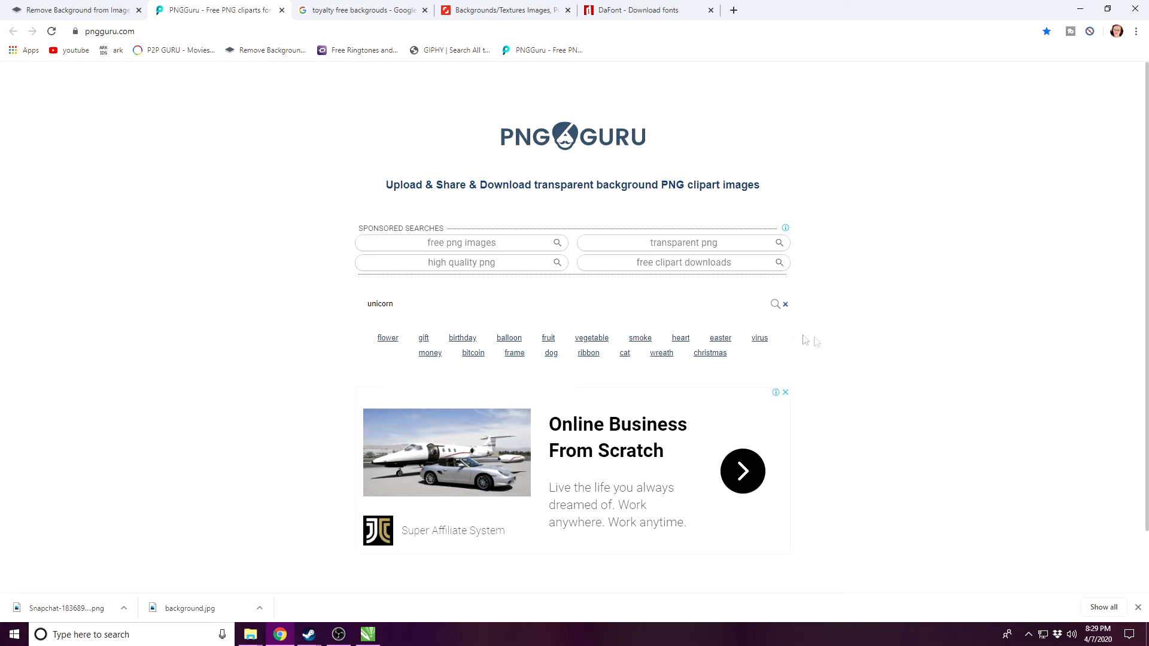
left_click(776, 304)
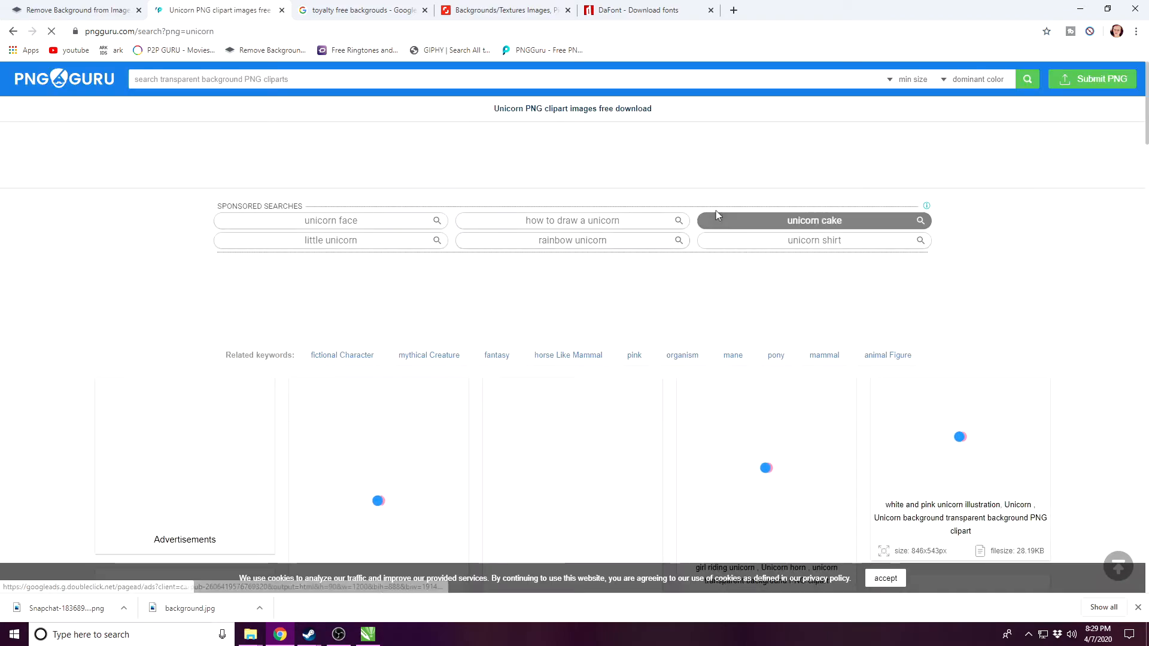
Step: Browse the unicorn clipart results on PNGGuru to examine the available transparent images
scroll(1046, 417, "down", 4)
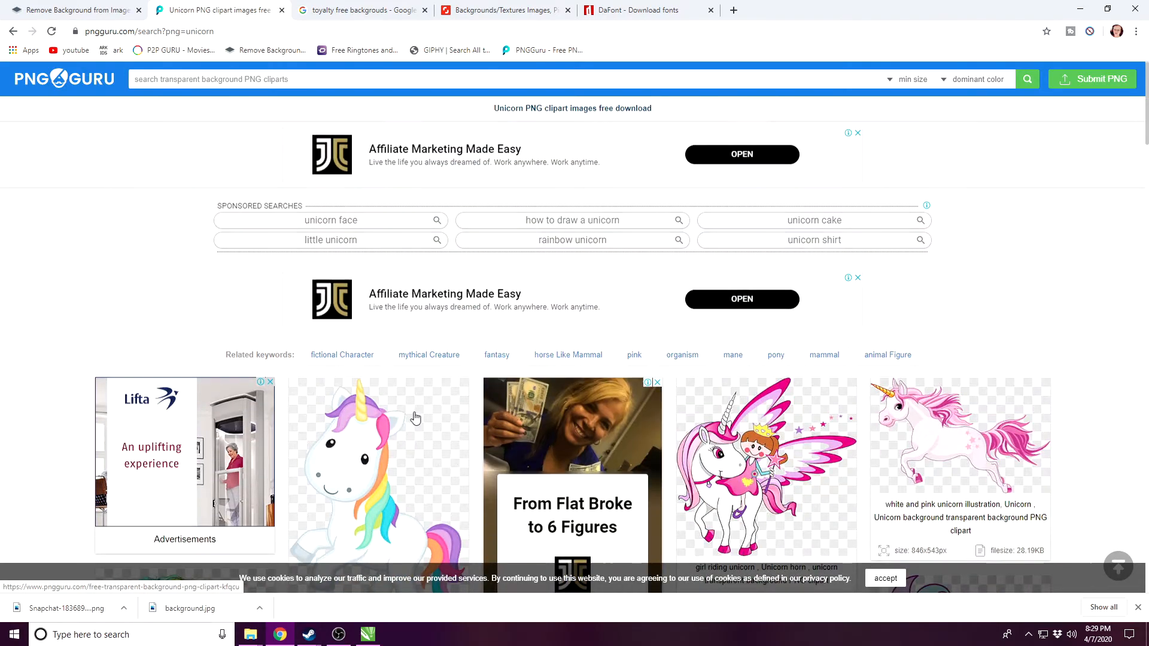
scroll(452, 353, "up", 2)
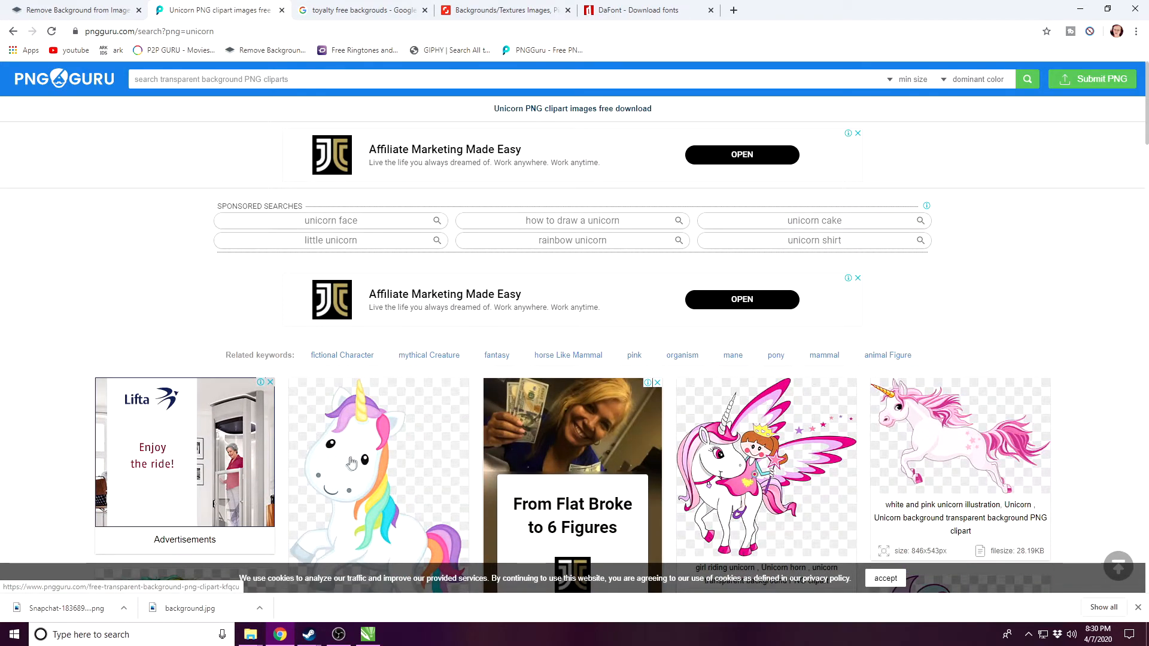
scroll(434, 450, "down", 2)
scroll(434, 450, "down", 3)
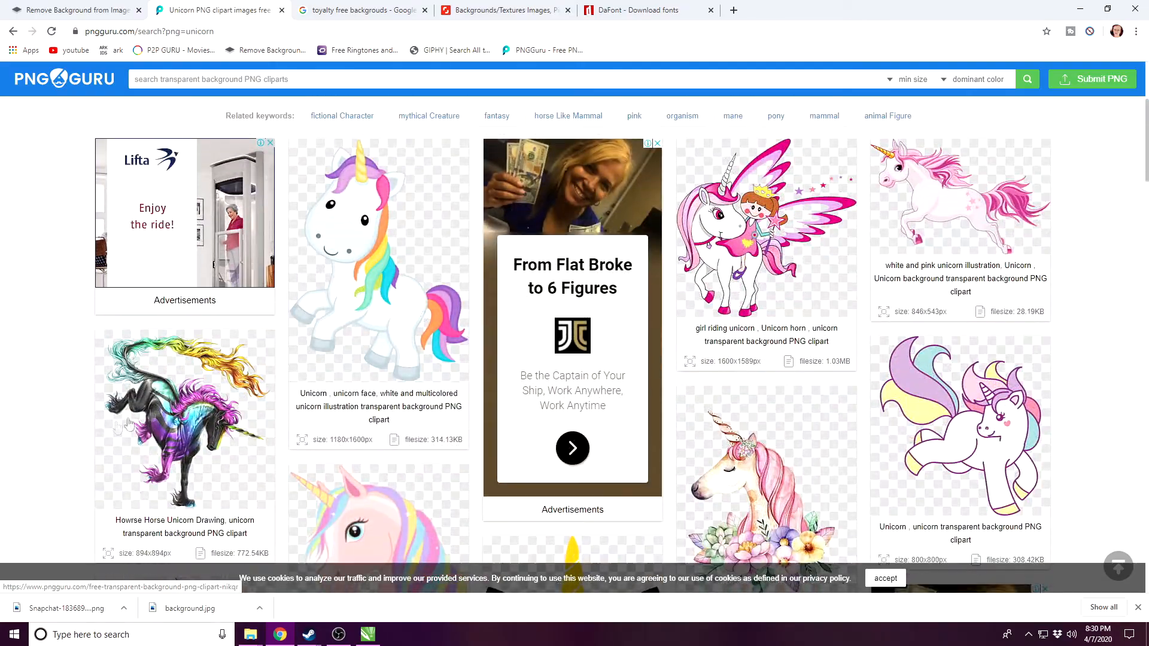
scroll(447, 317, "down", 6)
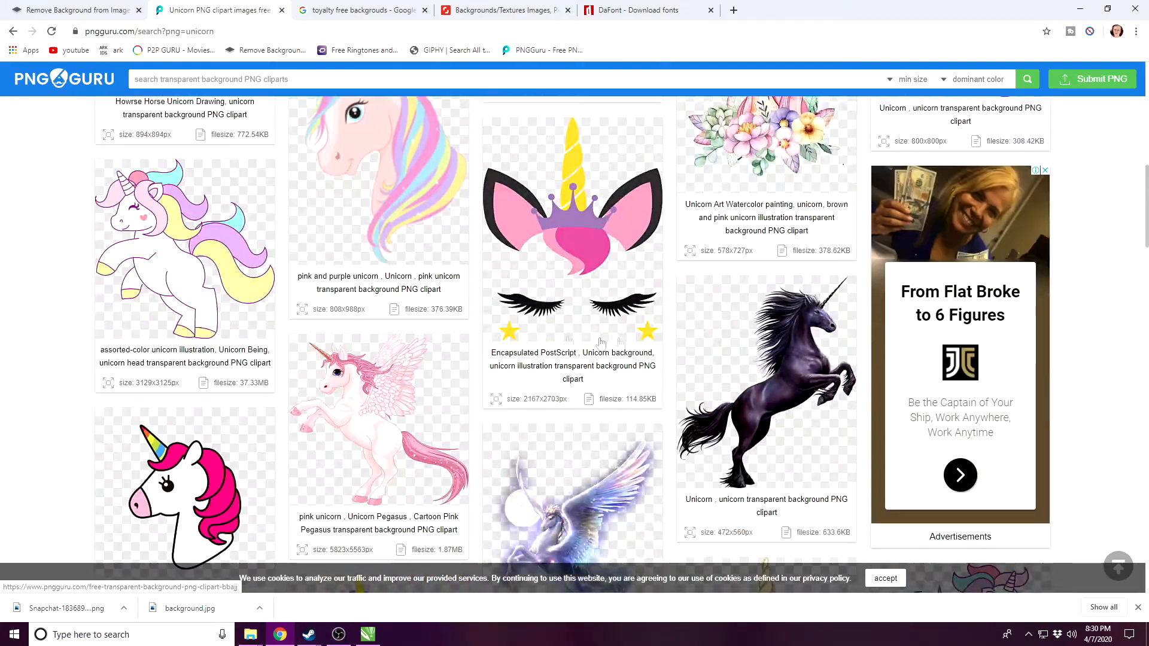
scroll(636, 344, "up", 3)
scroll(636, 344, "up", 2)
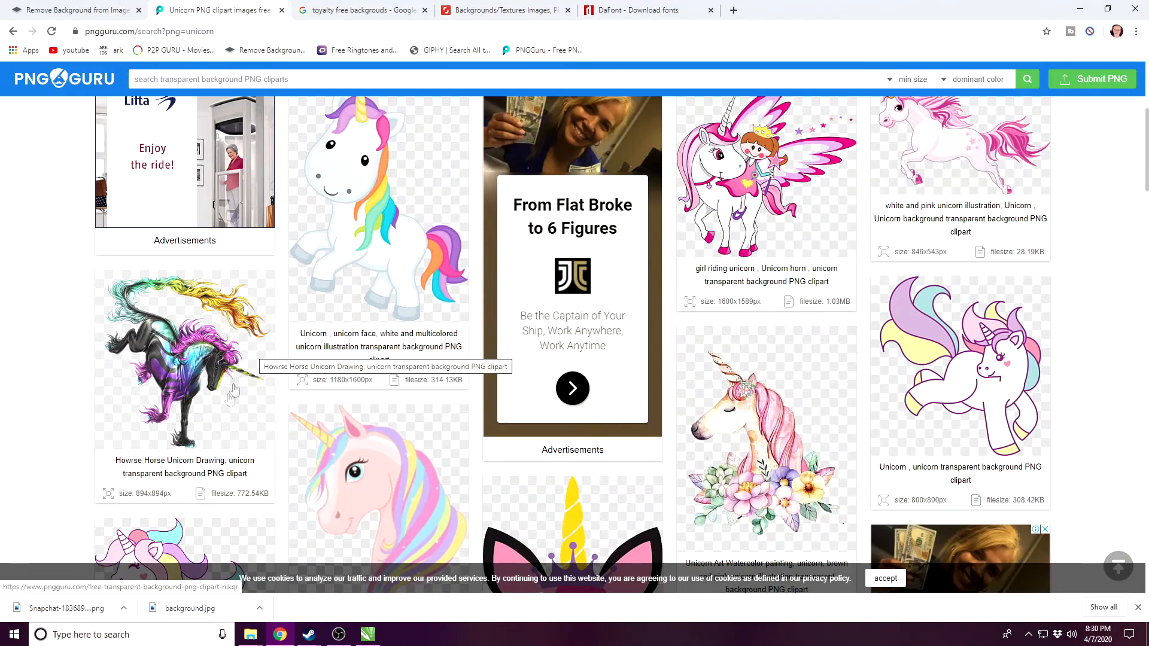
scroll(486, 414, "up", 5)
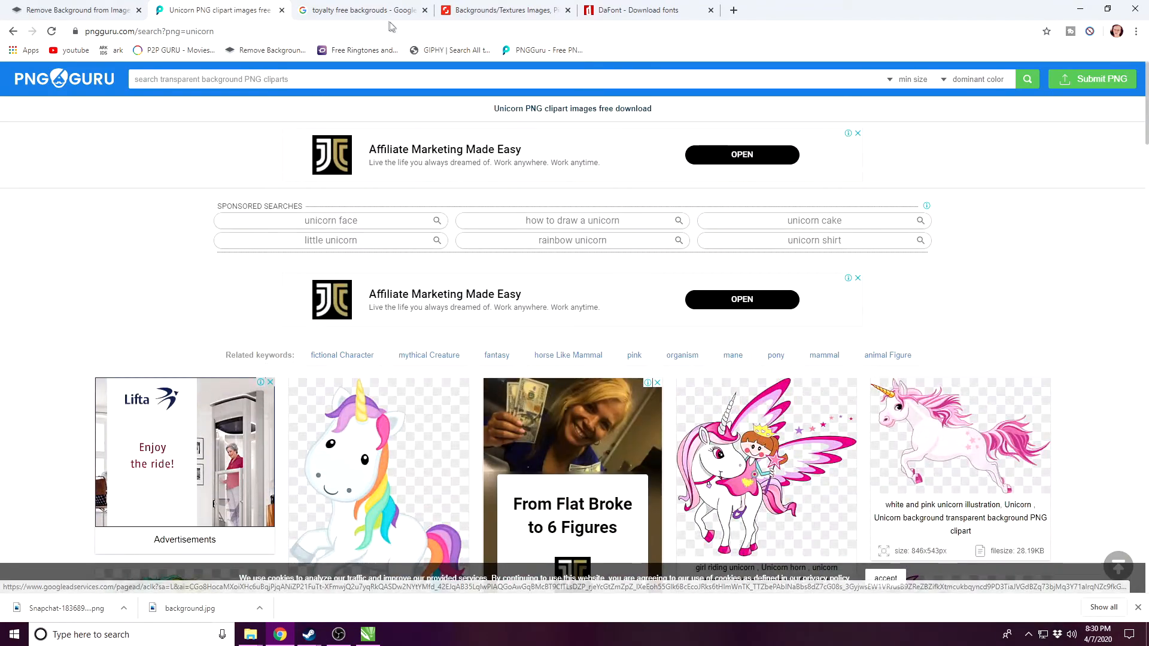
Step: Browse the Backgrounds/Textures stock photos on Shutterstock, coming from the Google results for royalty-free backgrounds
left_click(345, 12)
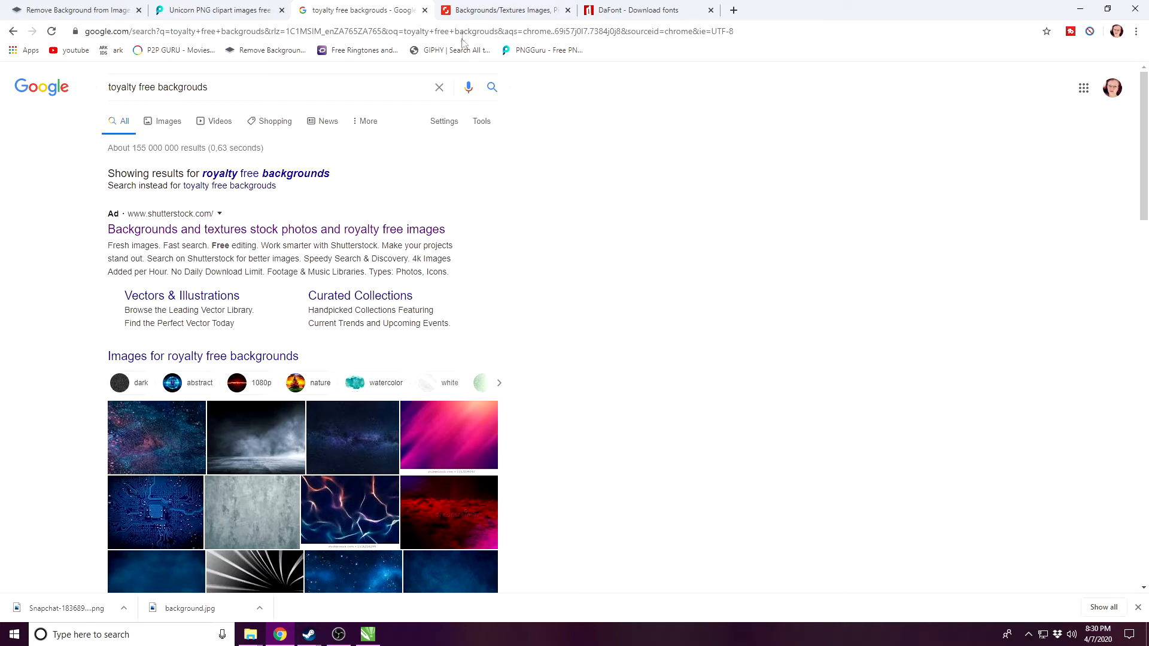
left_click(526, 10)
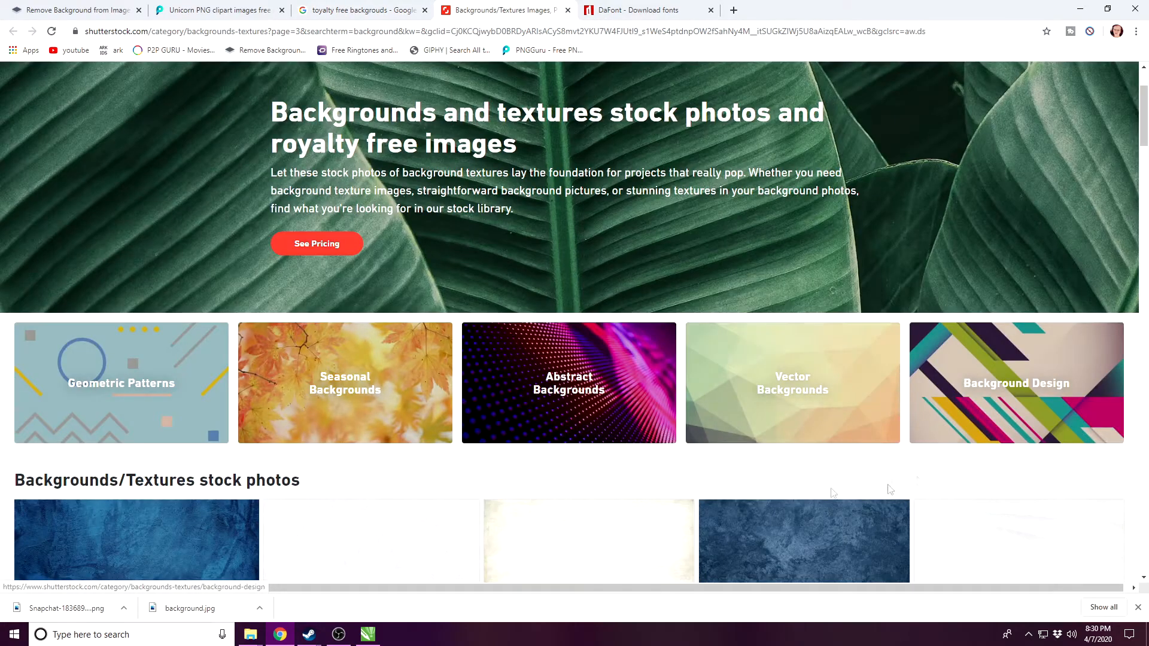
scroll(510, 252, "down", 10)
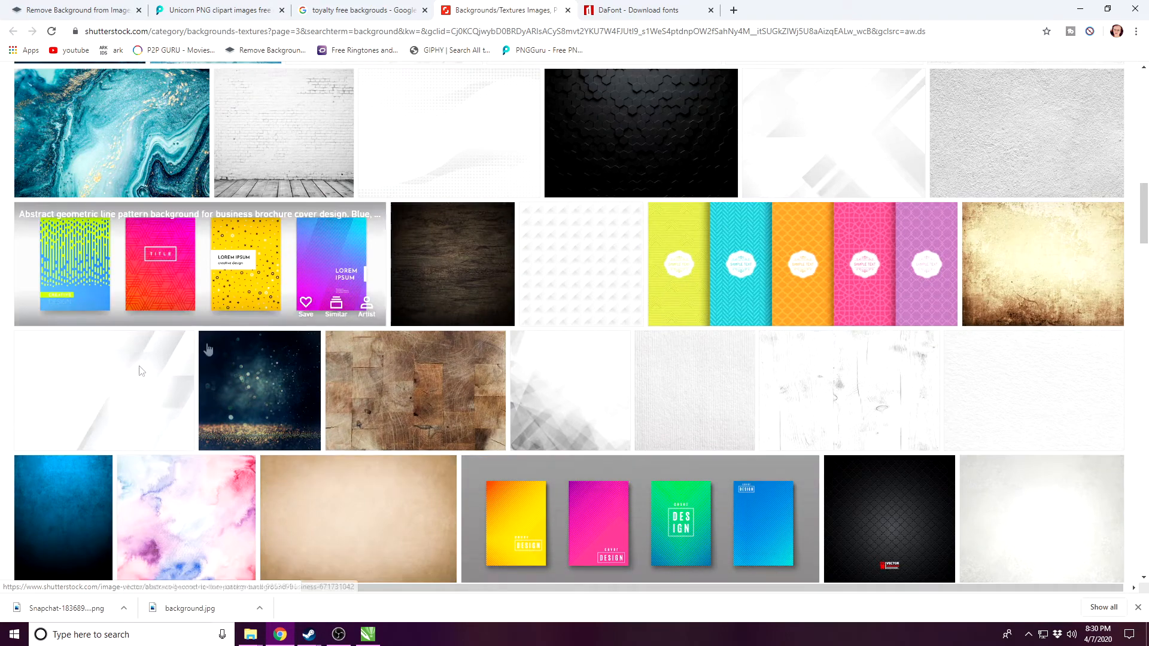
scroll(937, 402, "up", 3)
scroll(940, 401, "up", 3)
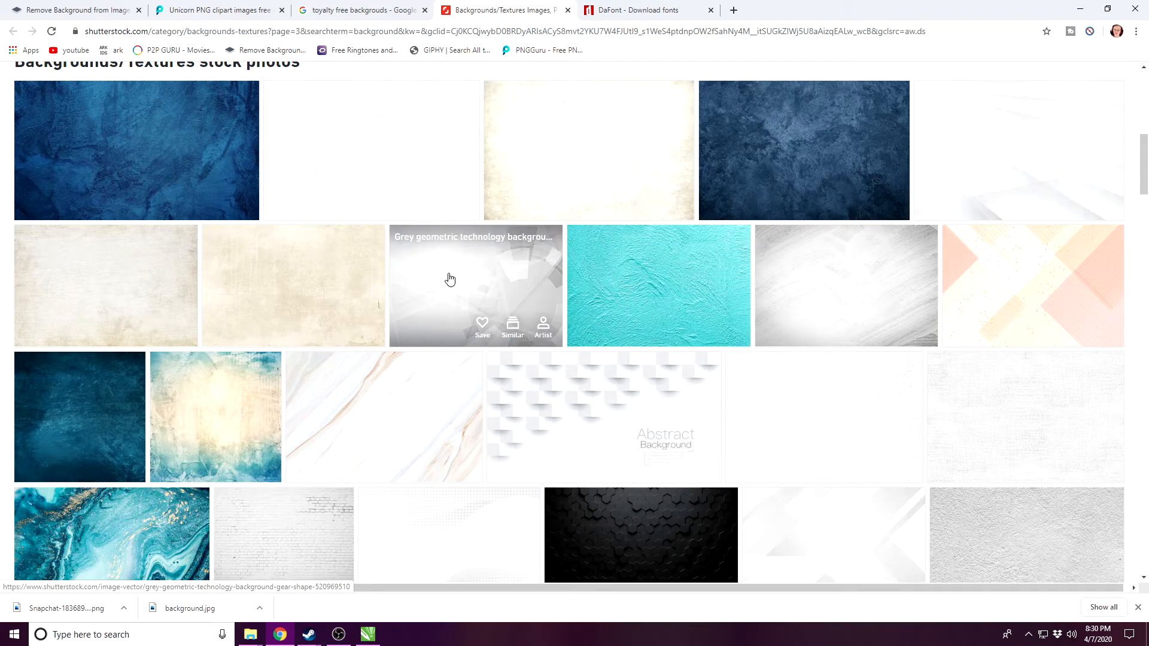
scroll(598, 323, "up", 1)
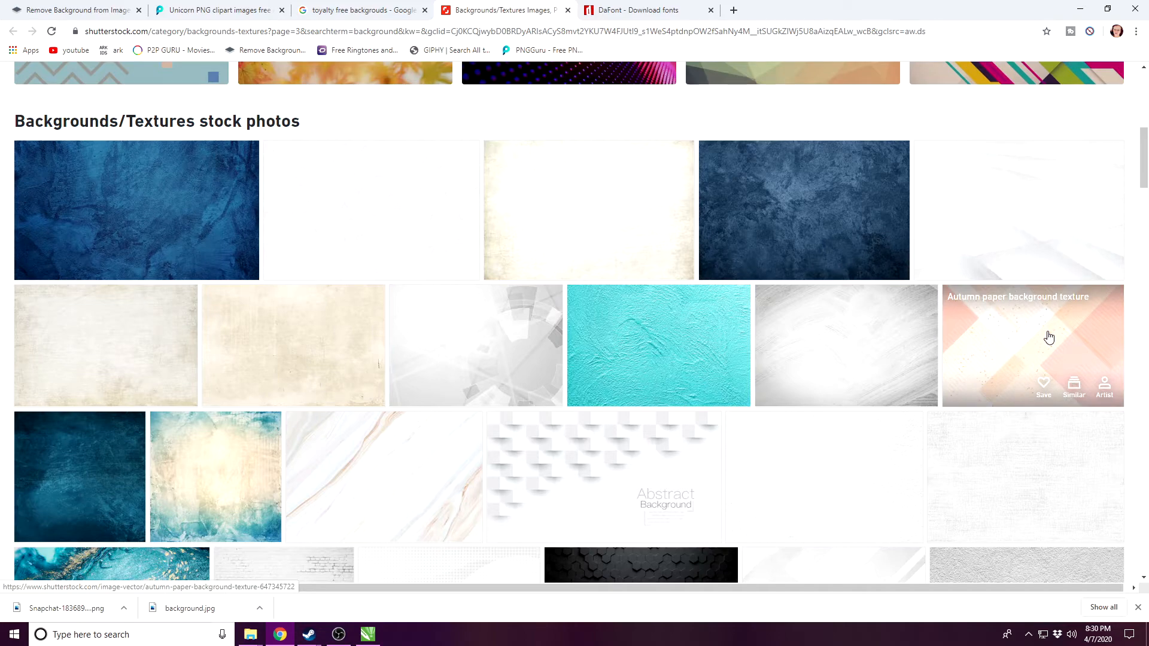
Step: Open the "Autumn paper background texture" image and the Background Design category in separate browser tabs
middle_click(1030, 346)
scroll(863, 309, "up", 5)
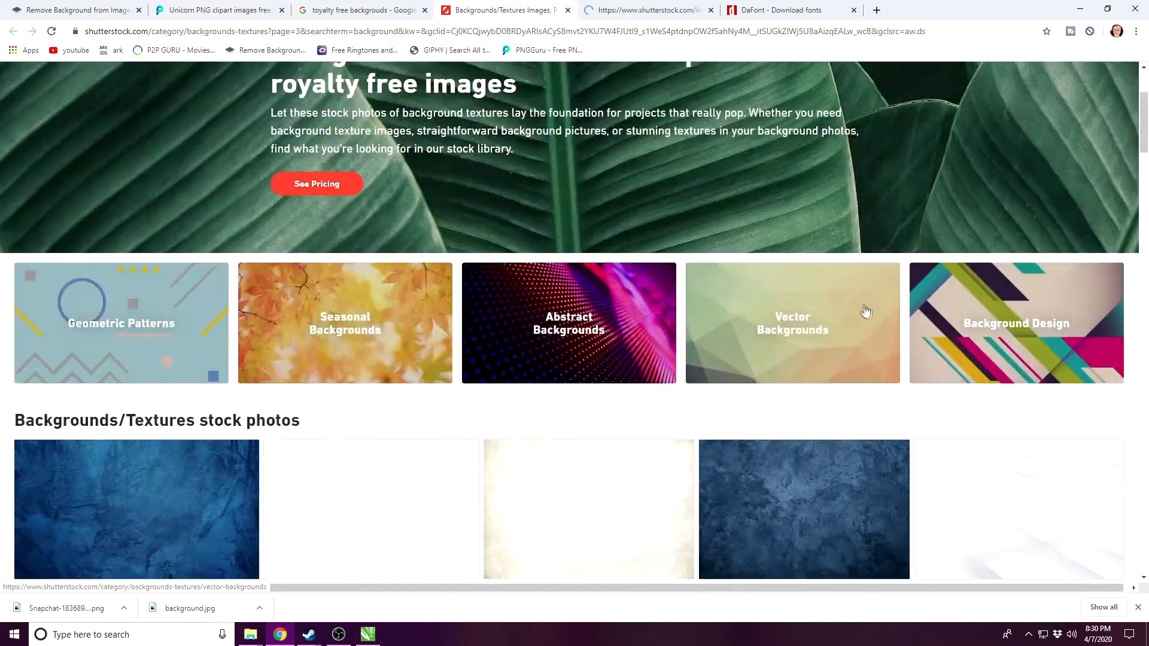
scroll(863, 309, "up", 2)
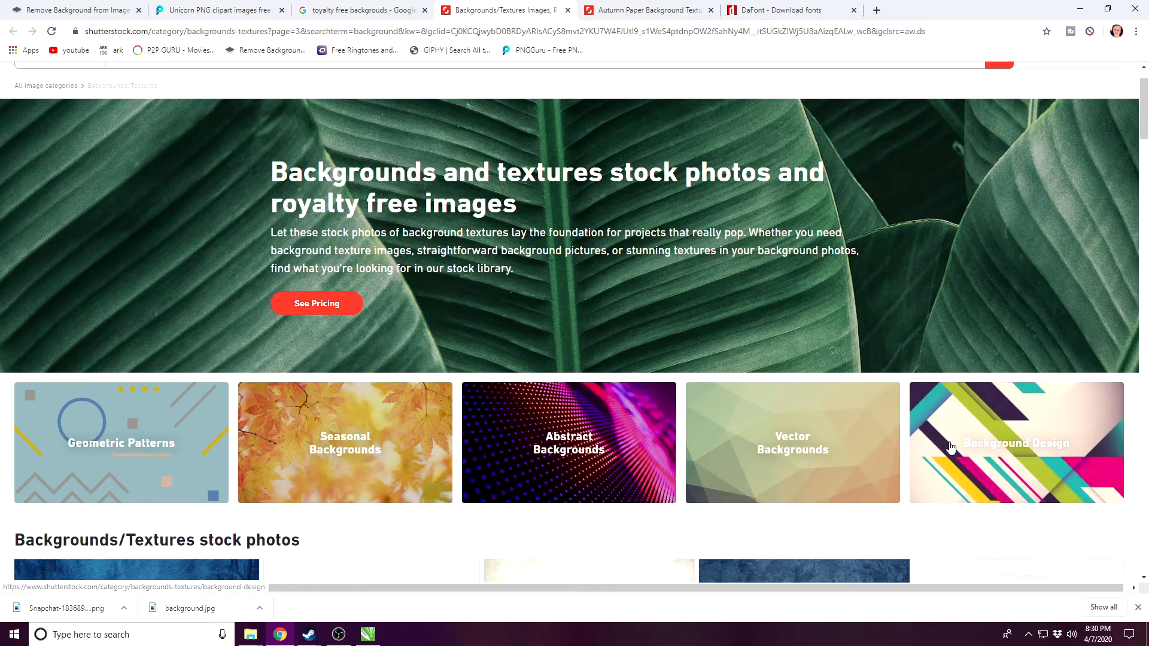
scroll(951, 447, "down", 4)
middle_click(995, 205)
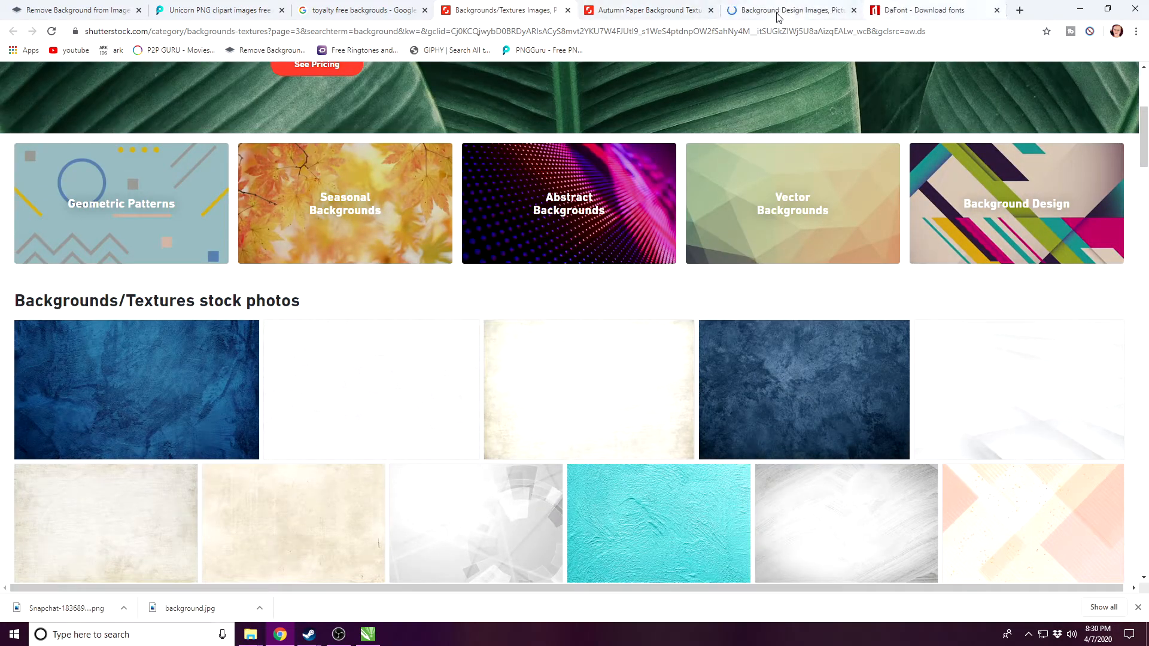
Step: View the "Autumn paper background texture" page and close all the Shutterstock tabs
left_click(630, 13)
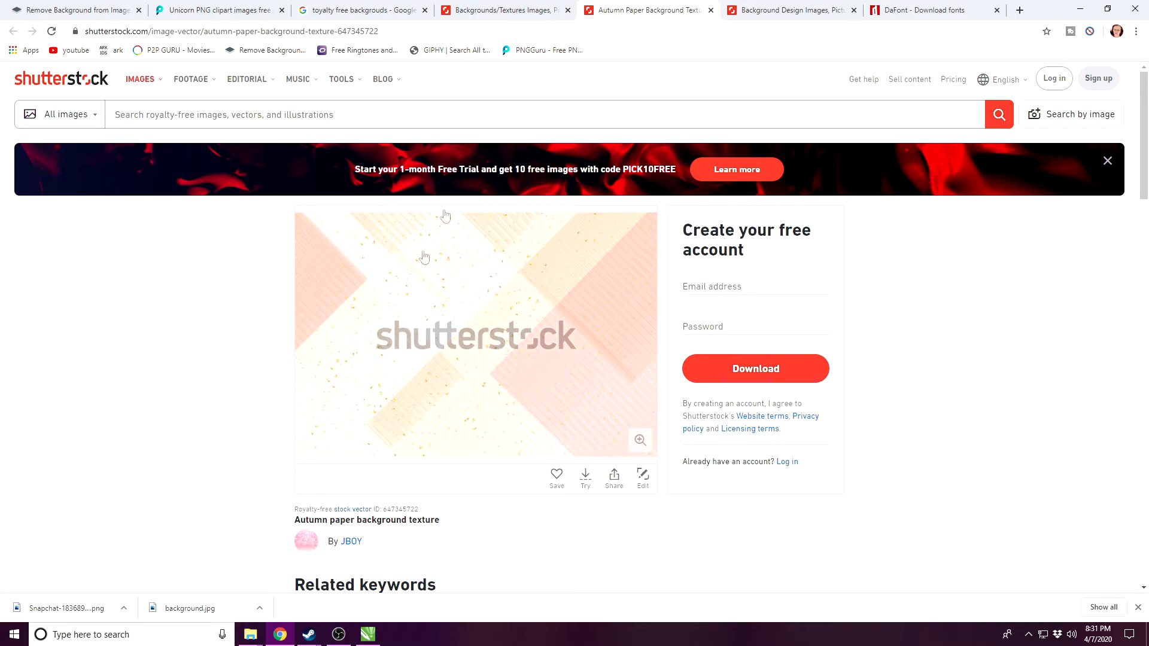
left_click(712, 10)
left_click(541, 11)
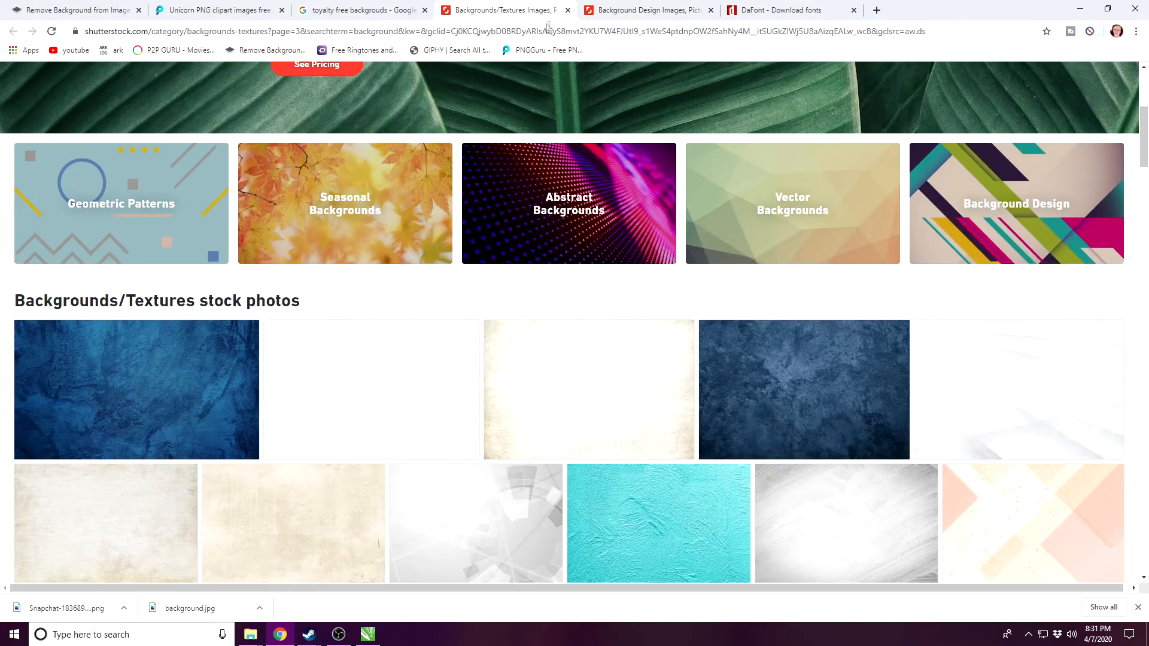
left_click(568, 11)
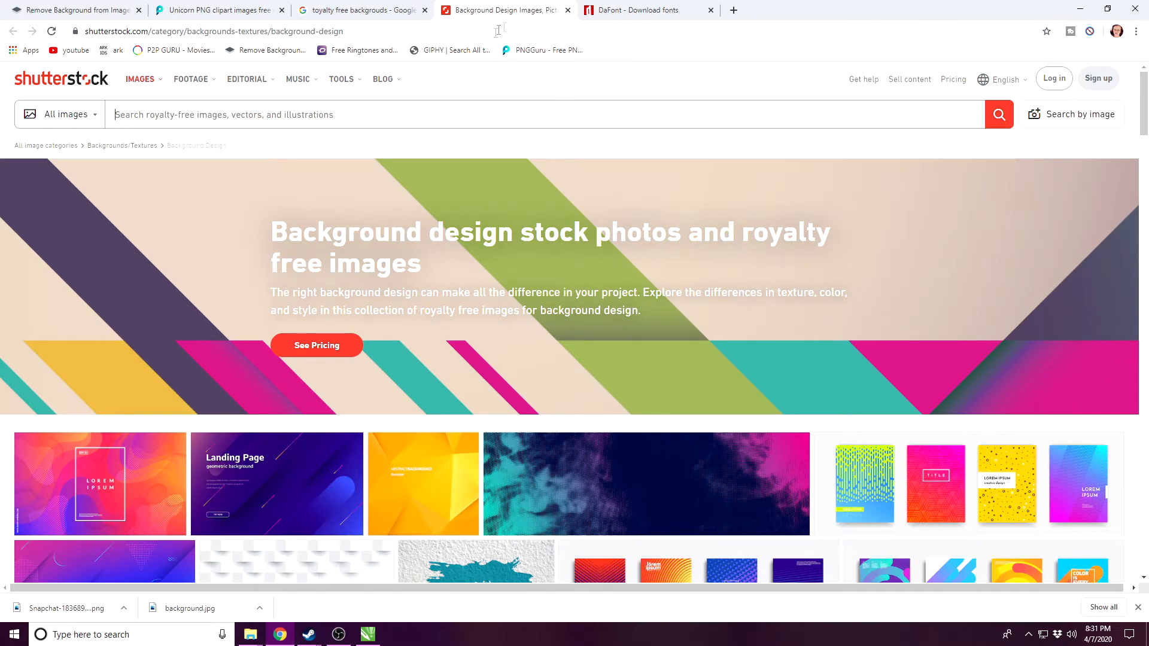
left_click(567, 10)
Step: Show the Google image results for royalty free backgrounds
left_click(365, 10)
left_click(165, 121)
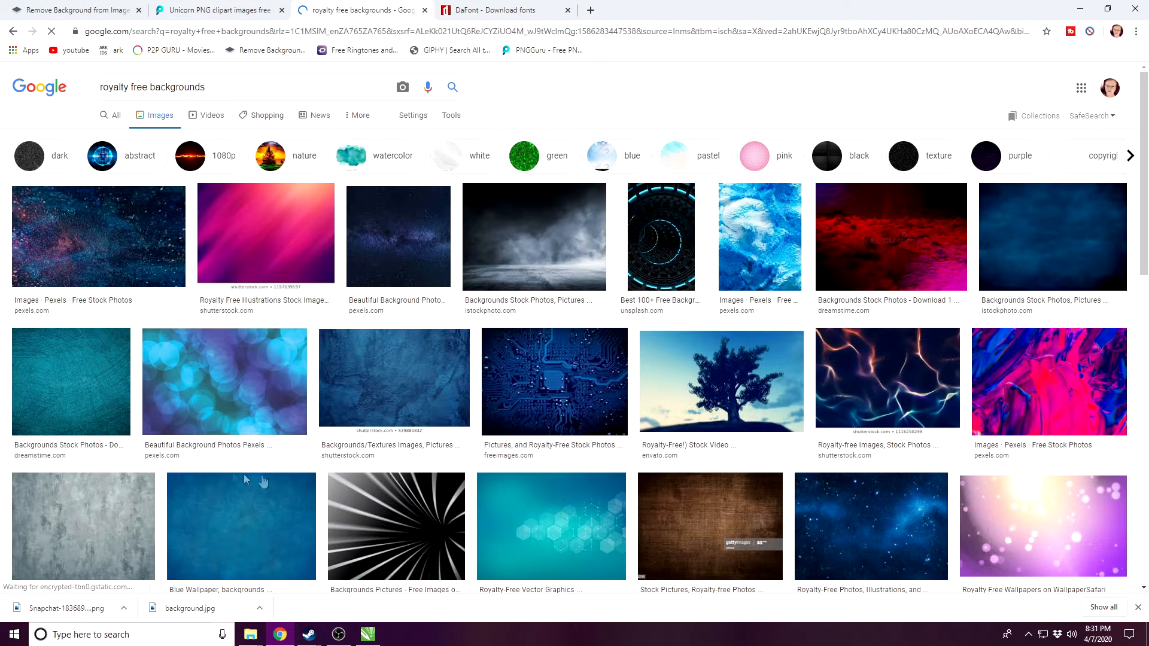
Step: Look over the recently added fonts on DaFont and switch back to the blank page in CorelDRAW
key("ctrl+Tab")
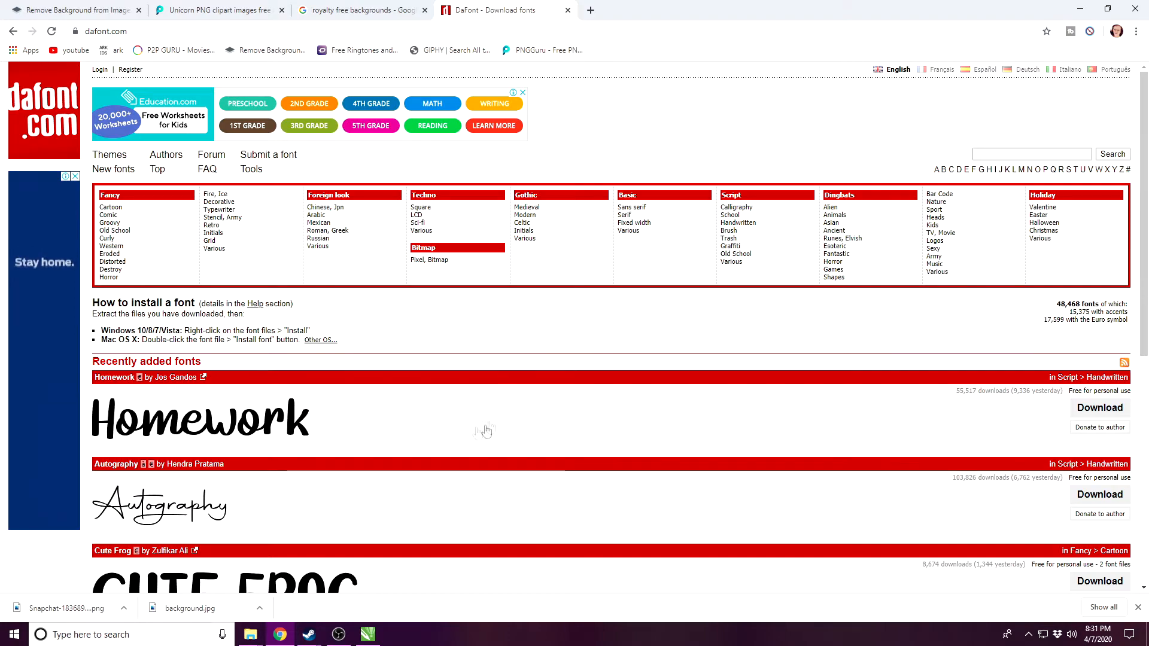
scroll(341, 360, "down", 3)
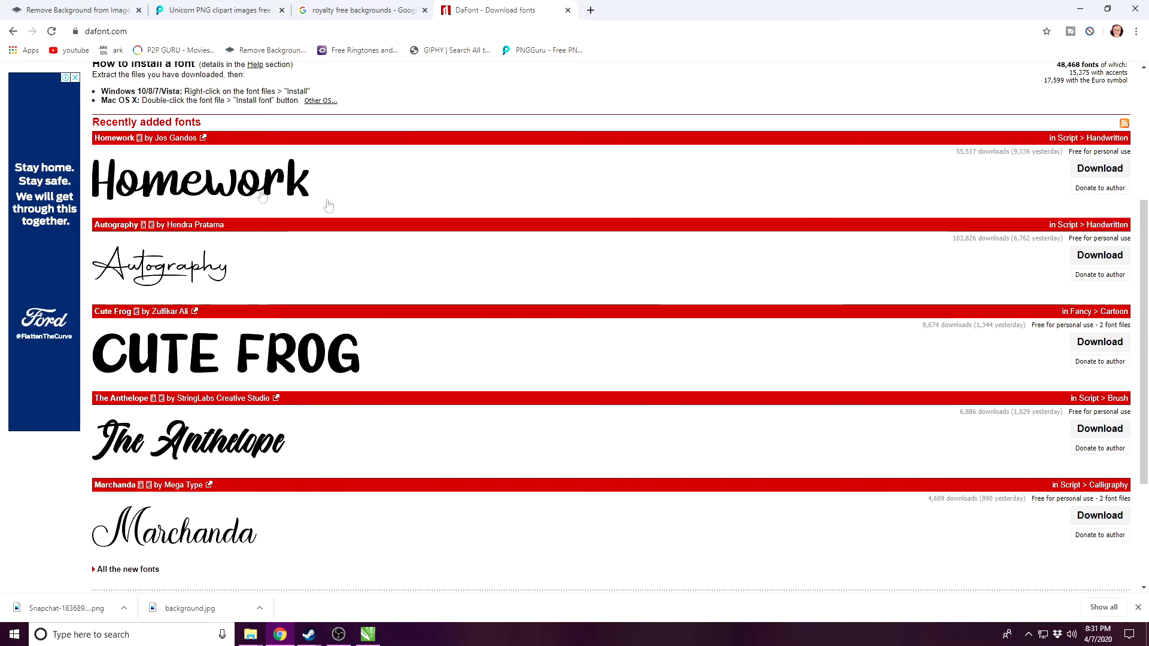
left_click(368, 634)
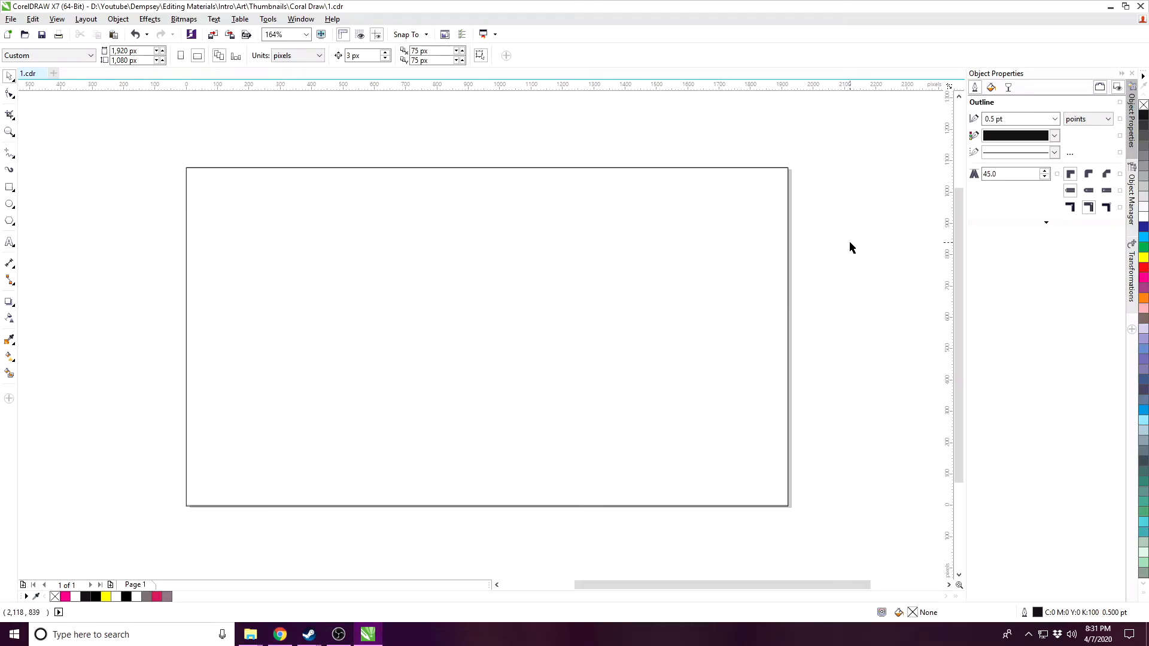
Step: Bring up the Games folder window and open the Downloads folder in a second File Explorer window
mouse_move(245, 641)
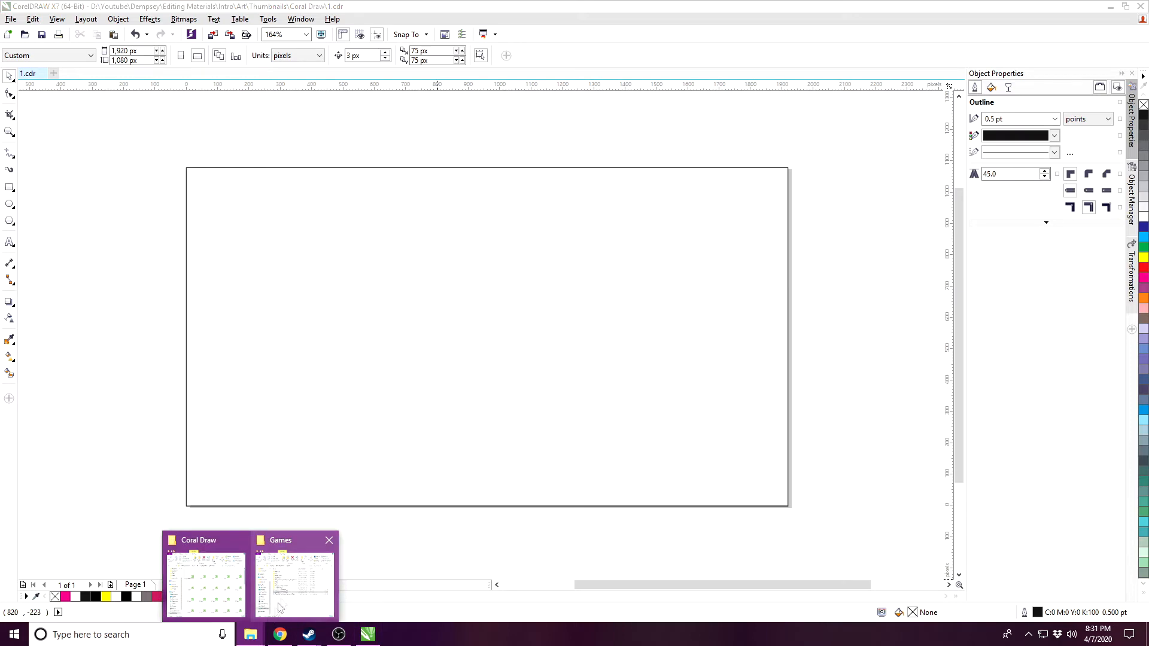
left_click(287, 574)
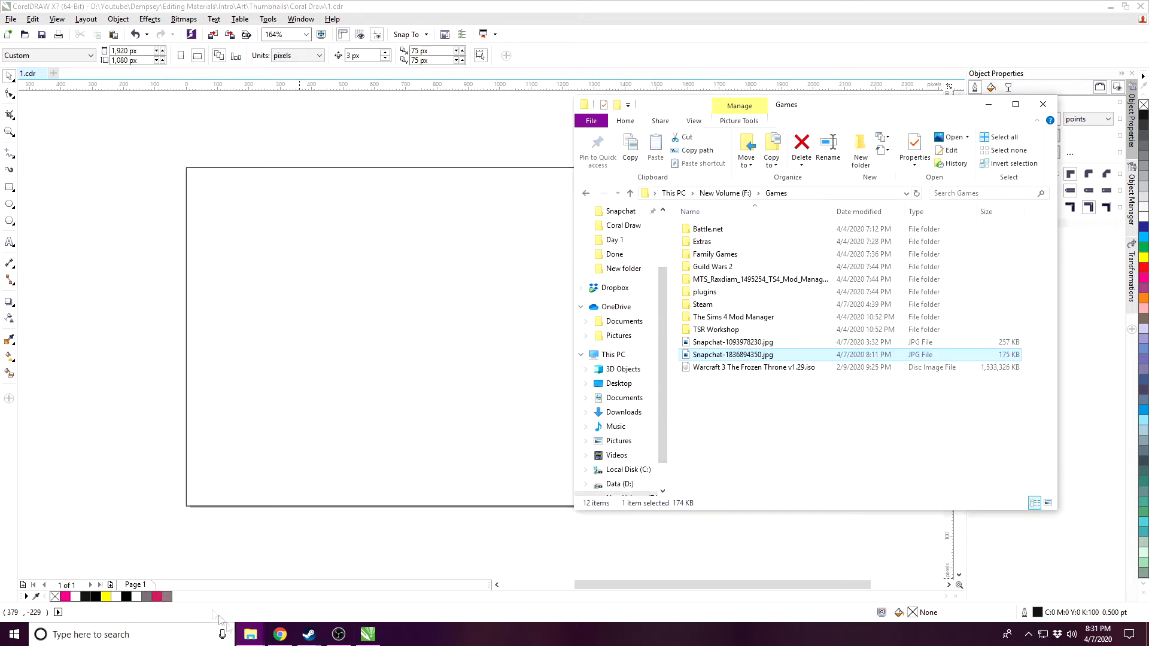
right_click(250, 635)
left_click(228, 571)
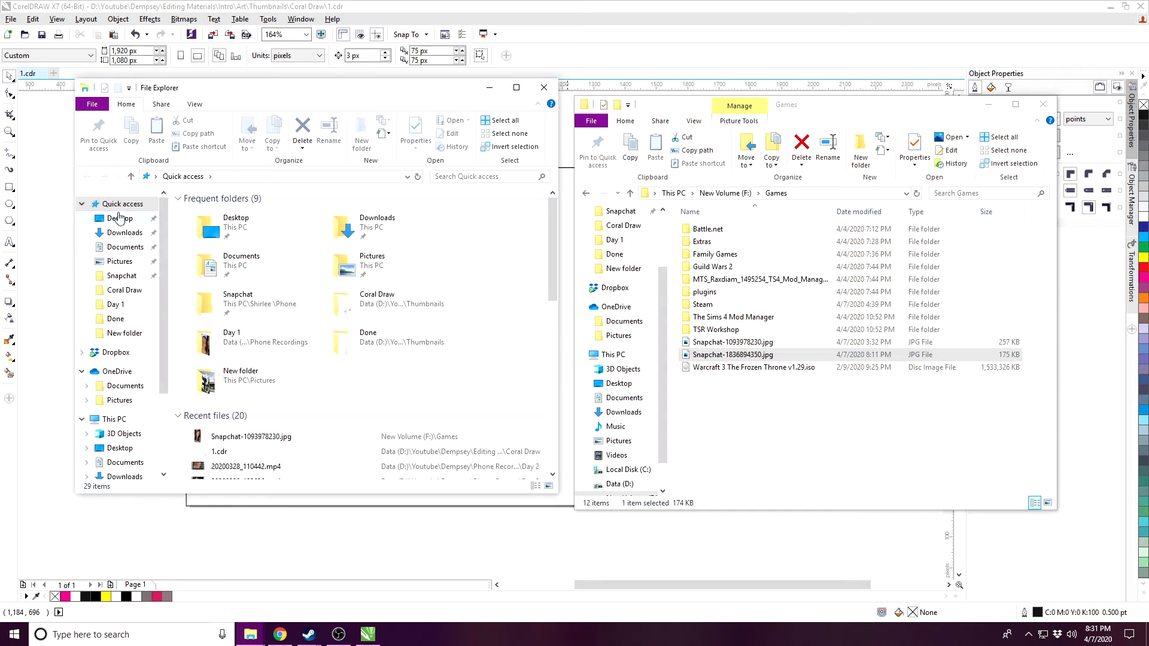
left_click(123, 234)
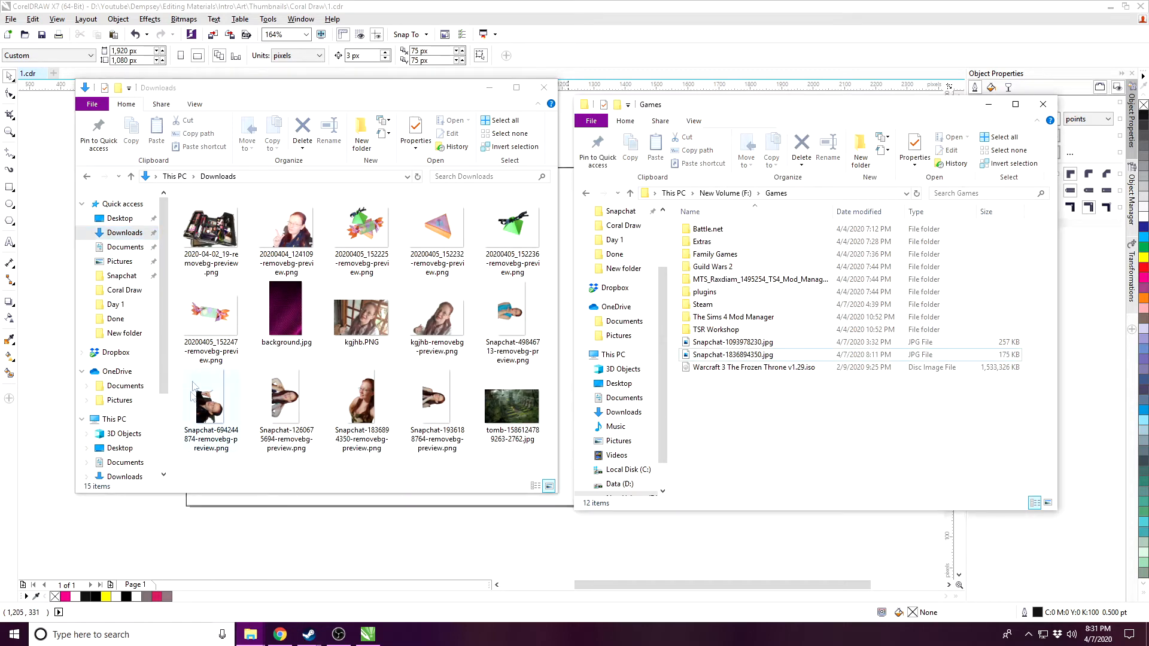
Step: View the installed fonts in the Windows Fonts folder on drive C and return to the blank page in CorelDRAW
left_click(615, 355)
double_click(766, 392)
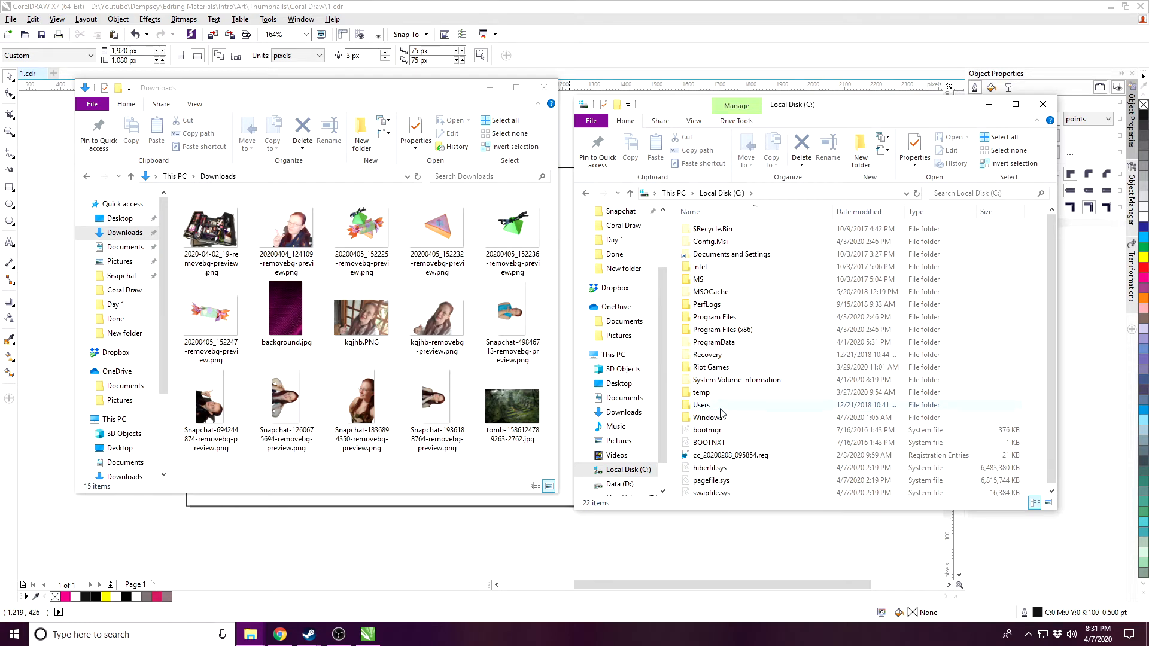
double_click(727, 426)
left_click(726, 421)
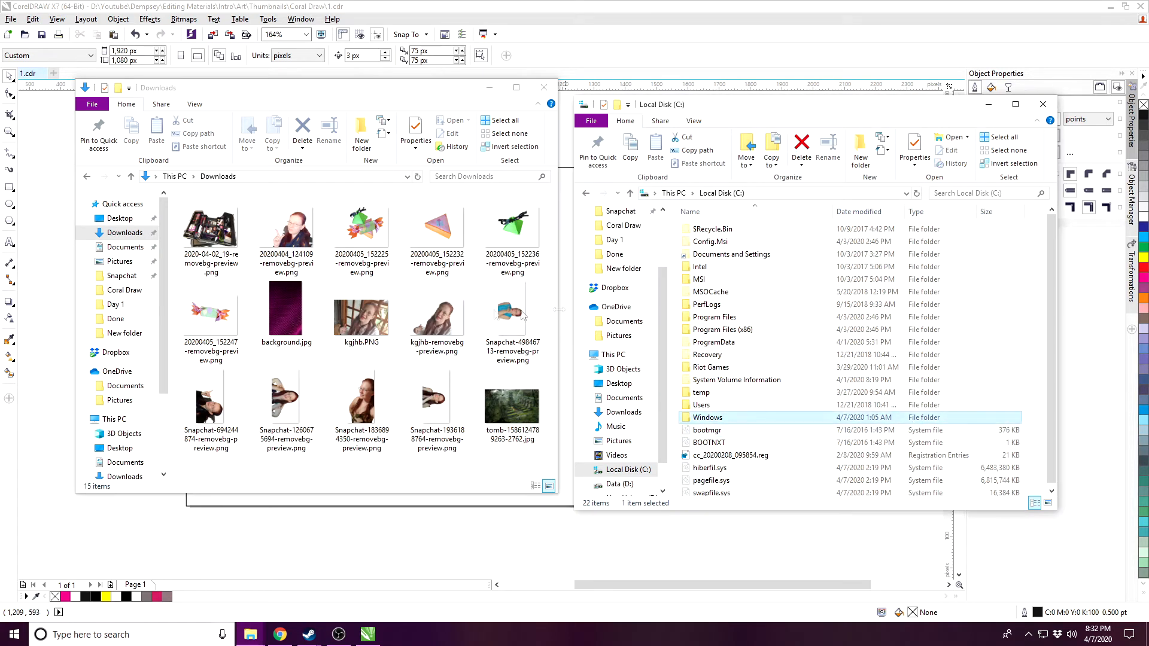
double_click(705, 419)
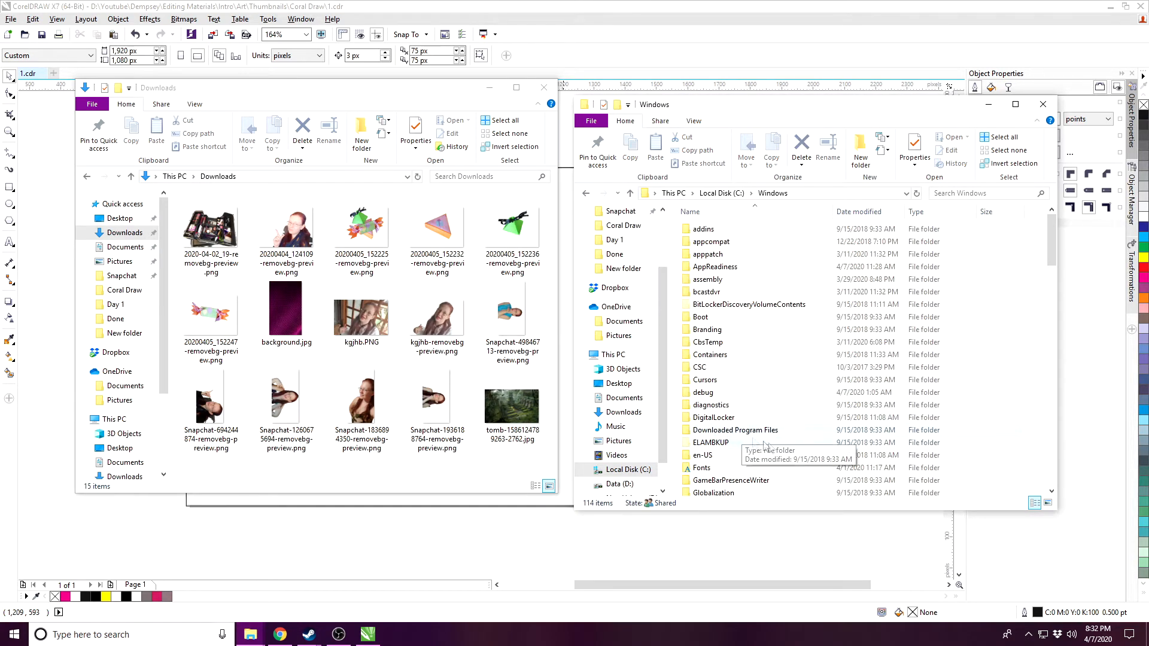
double_click(716, 468)
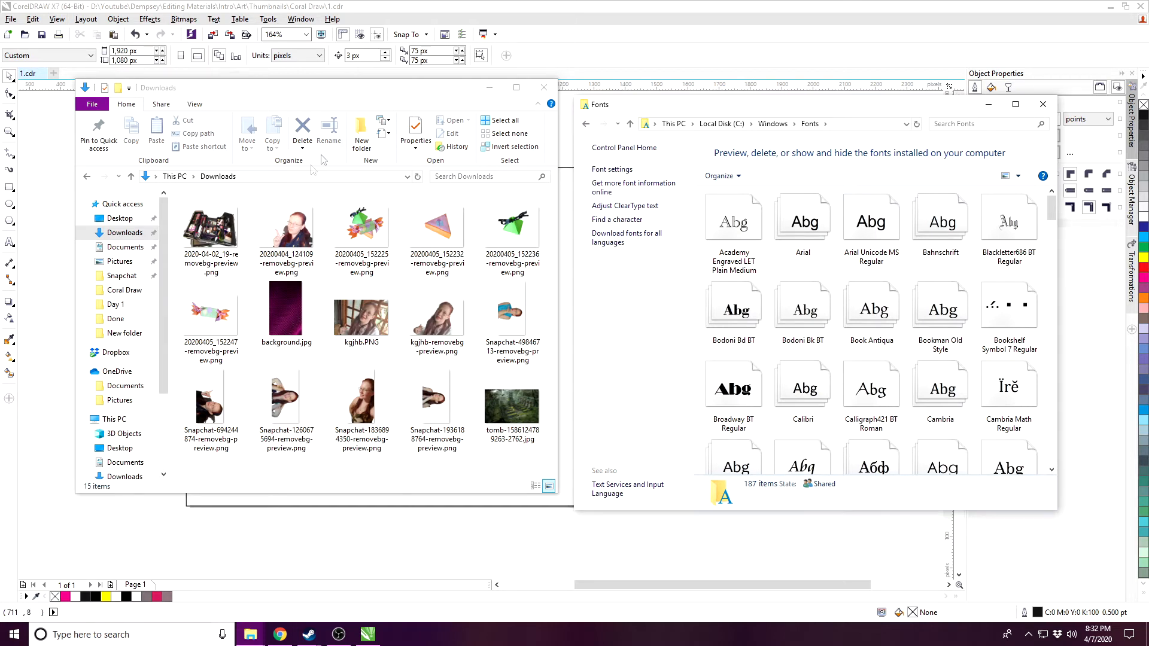
left_click(430, 544)
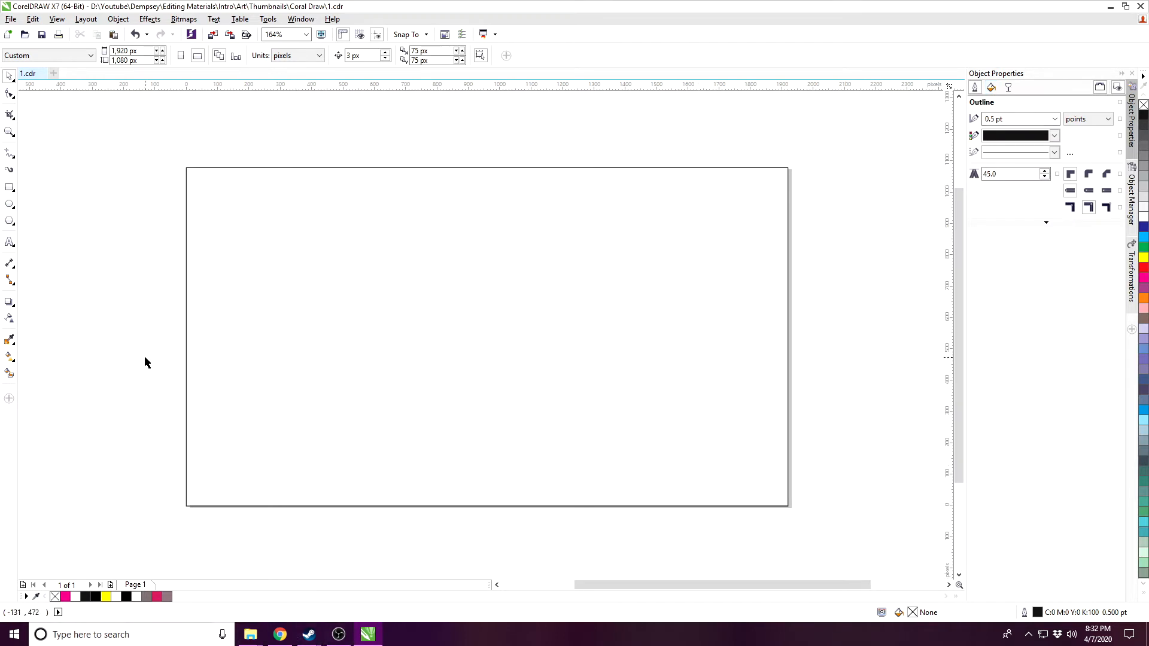
Step: Start artistic text in the page's upper part in the Incompetent Landlord font, with CORALDRAW as its first line
left_click(10, 242)
left_click(360, 252)
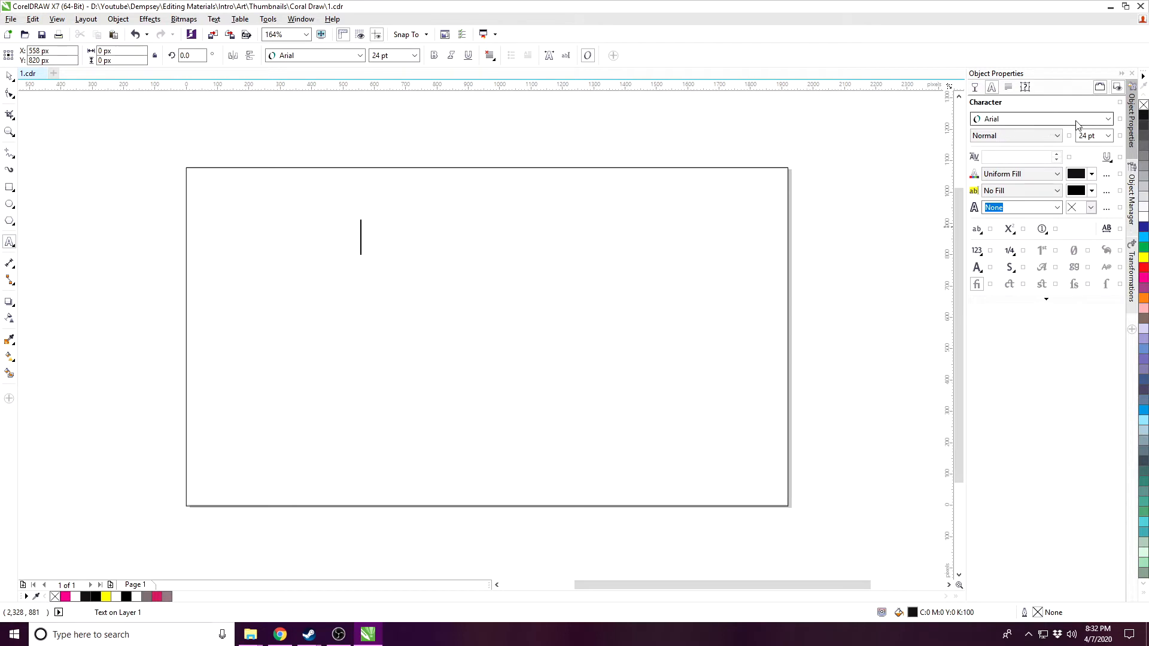
left_click(1107, 119)
left_click(1068, 154)
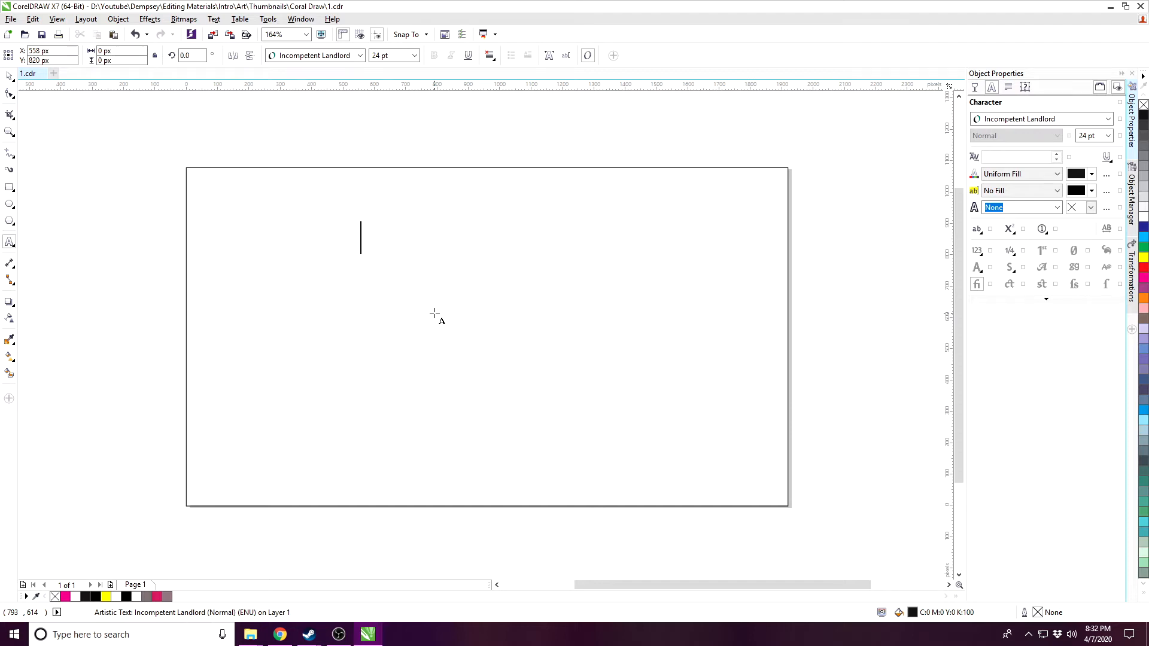
type("CORAL")
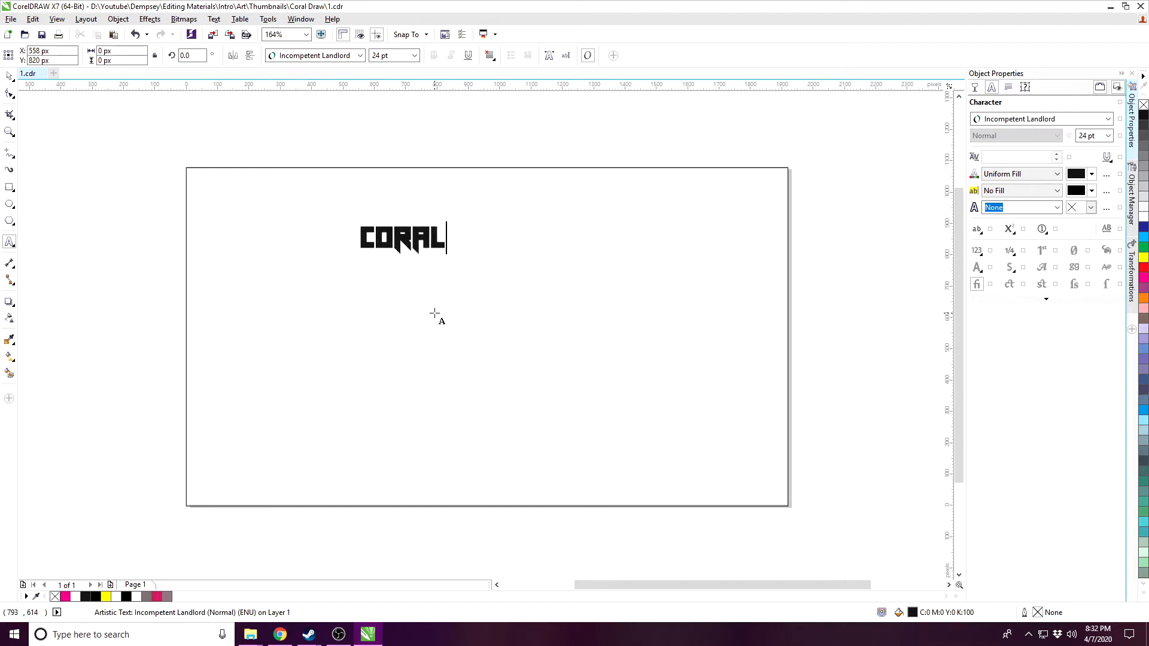
type("DRAW")
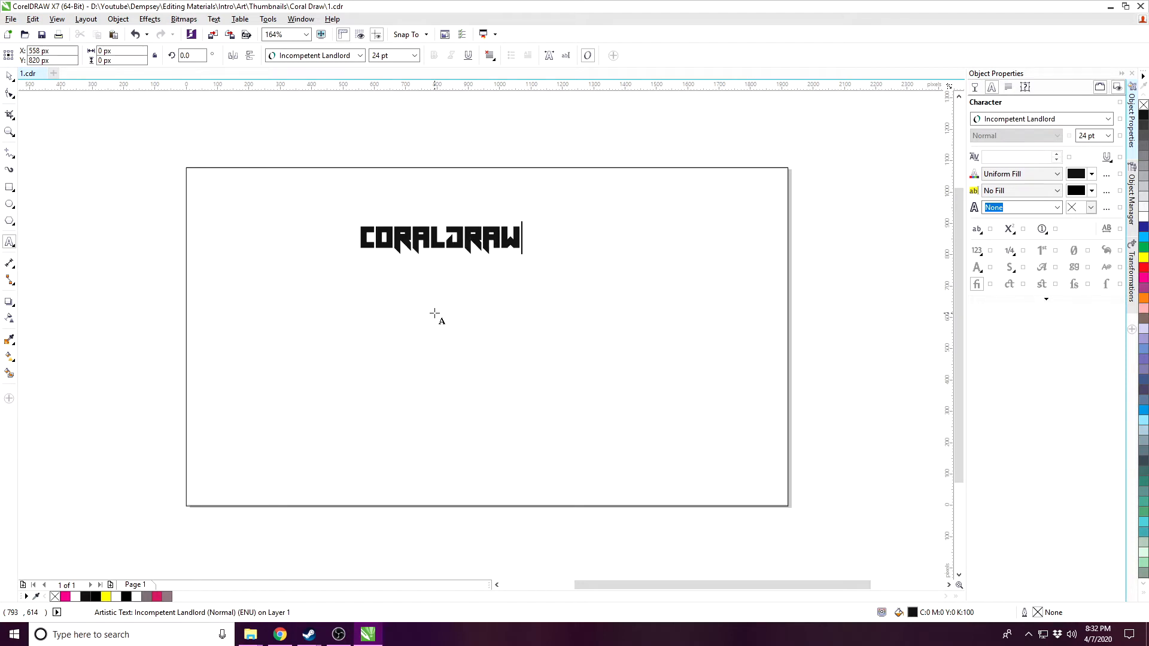
key("Return")
type("TURT")
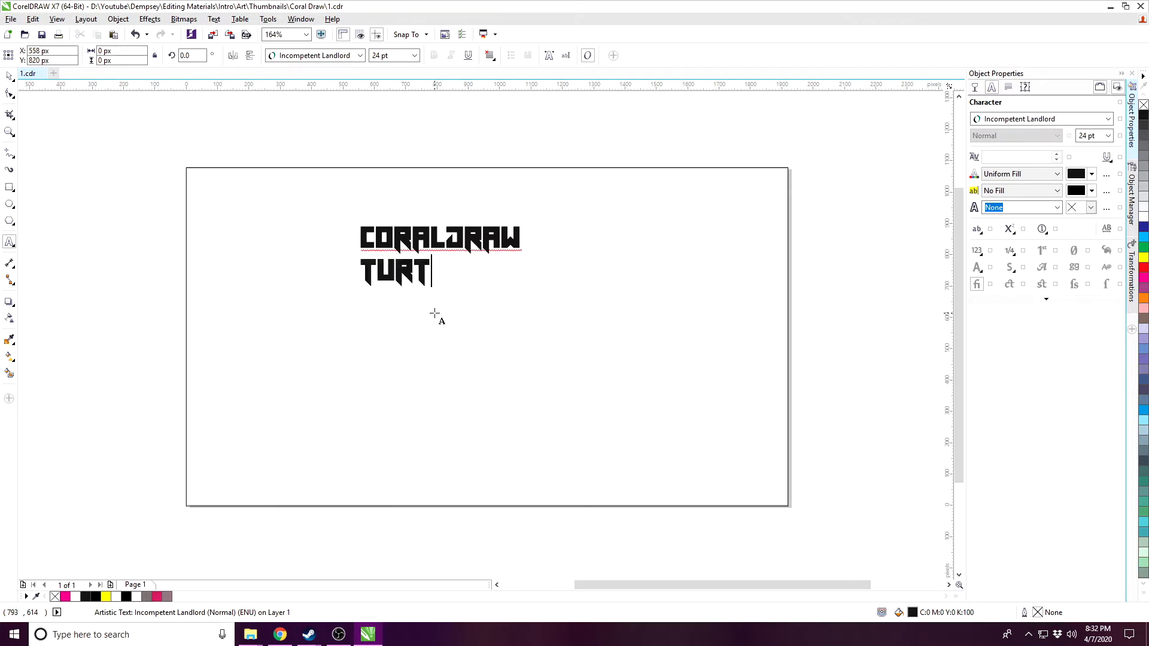
type("OIAL")
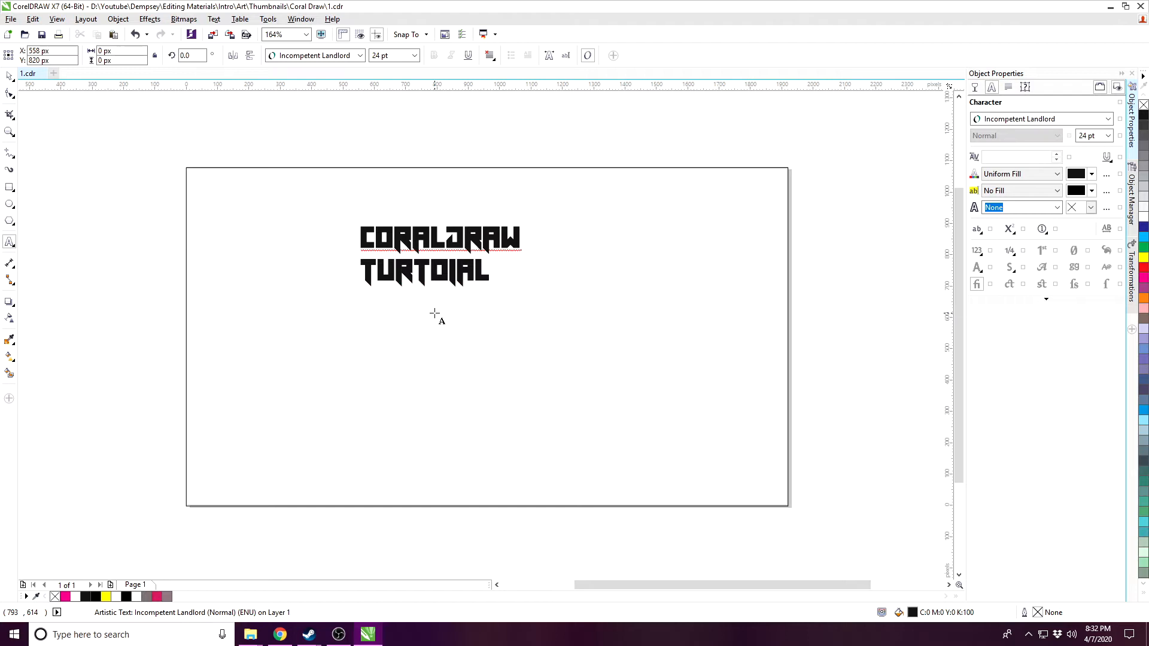
key("BackSpace")
key("BackSpace")
key("BackSpace")
key("BackSpace")
key("BackSpace")
key("BackSpace")
key("BackSpace")
key("BackSpace")
Step: Add the text lines THUMBNAIL, TURTORIAL and FOR BEGINNERS below CORALDRAW
type("THUMBNAIL")
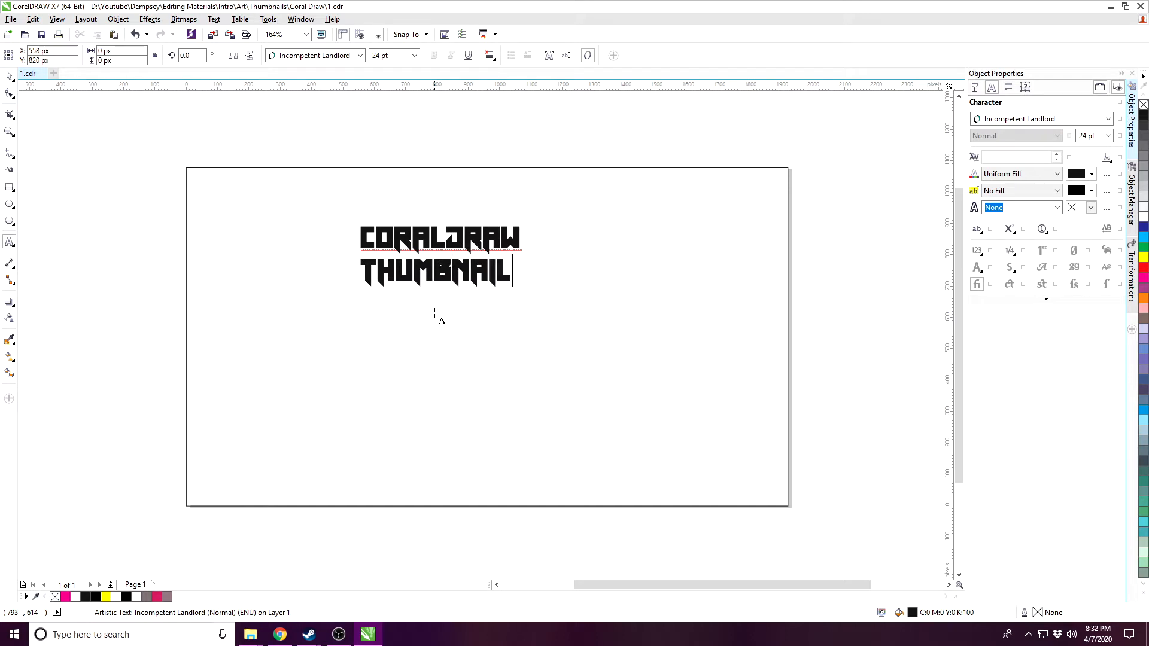
key("Return")
type("TU")
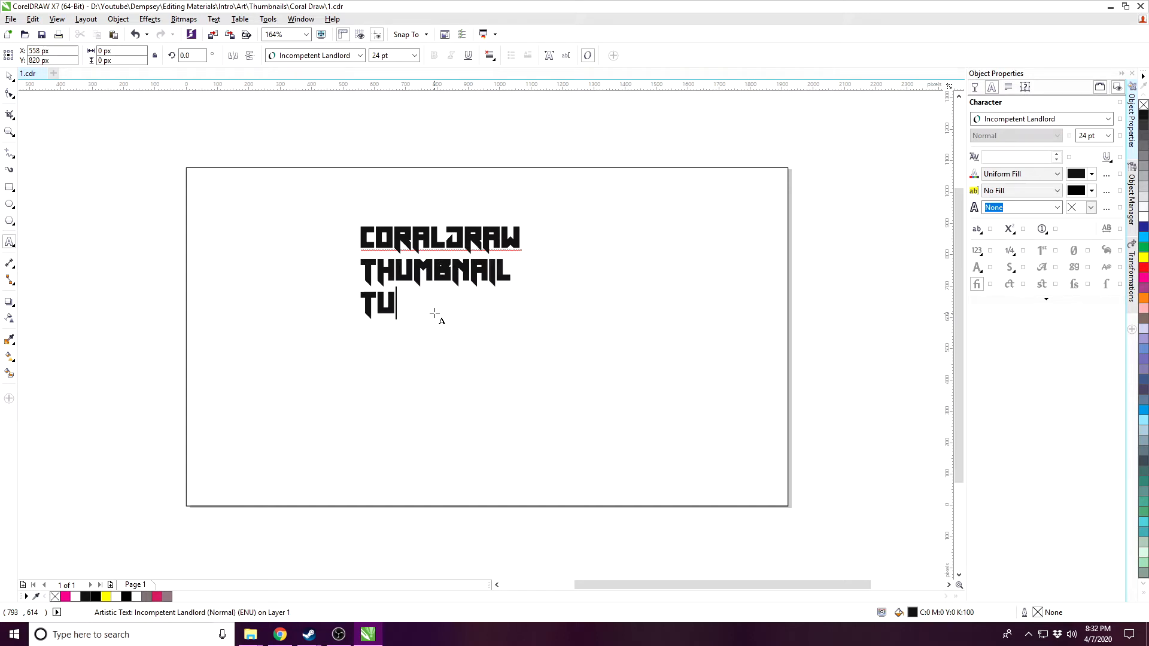
type("RTORIAL")
key("Return")
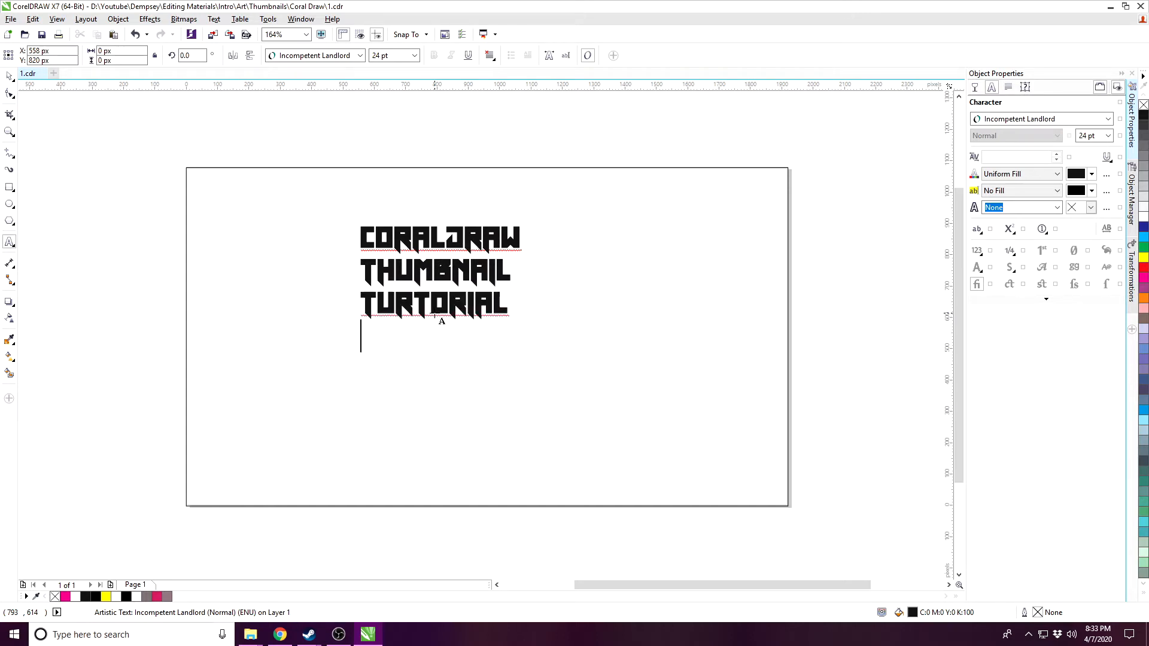
type("FOR BEGINNERS")
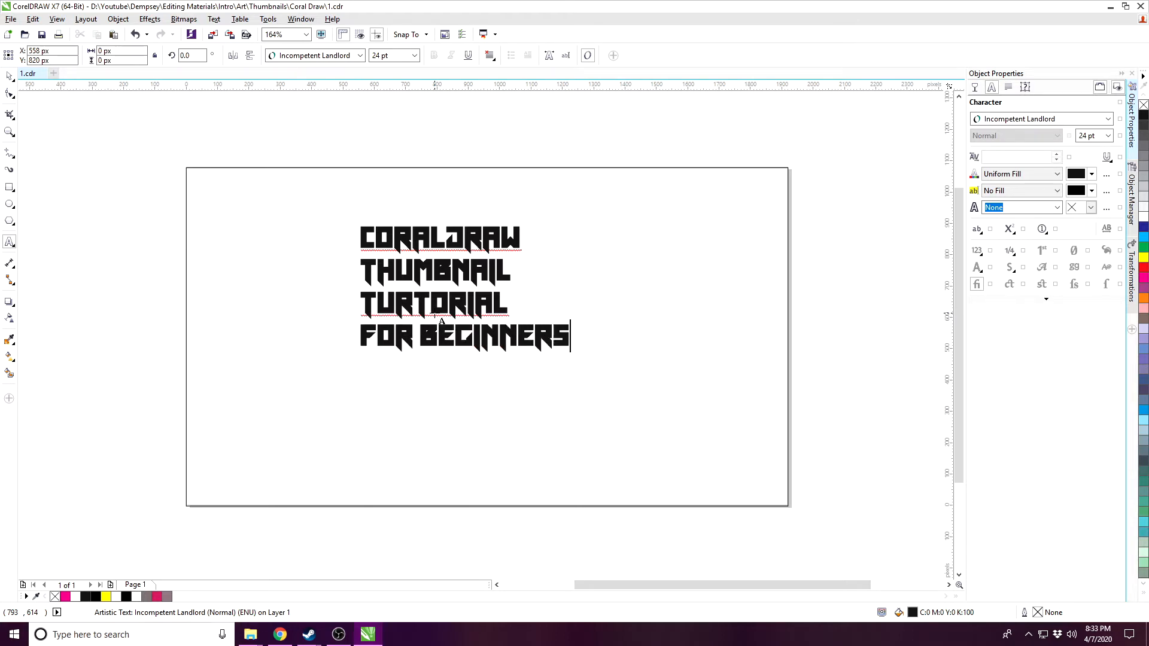
Step: Enclose the last text line, FOR BEGINNERS, in curly braces
type("}")
left_click(361, 337)
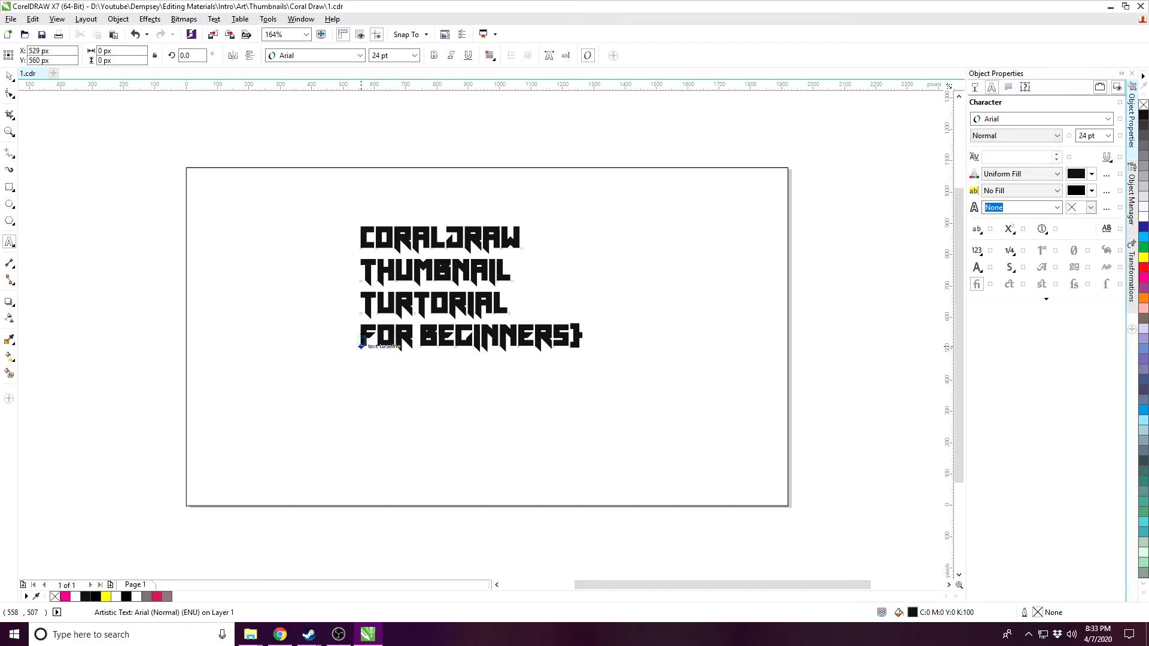
type("{")
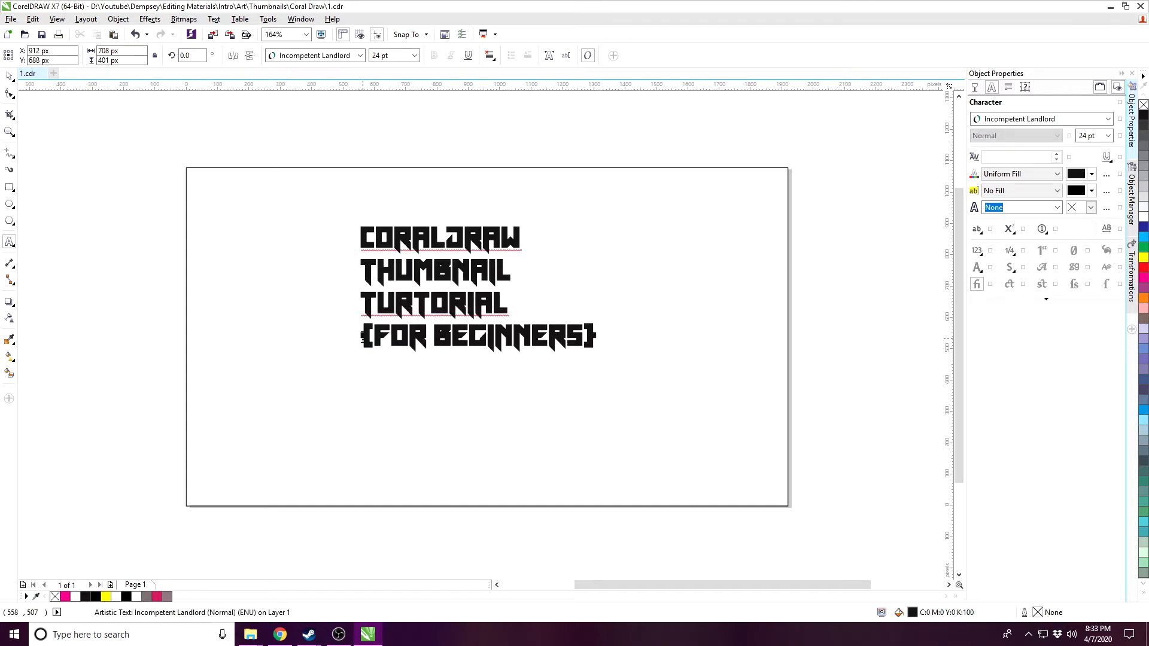
Step: Center-align all four lines of the title text
left_click(599, 335)
key("ctrl+a")
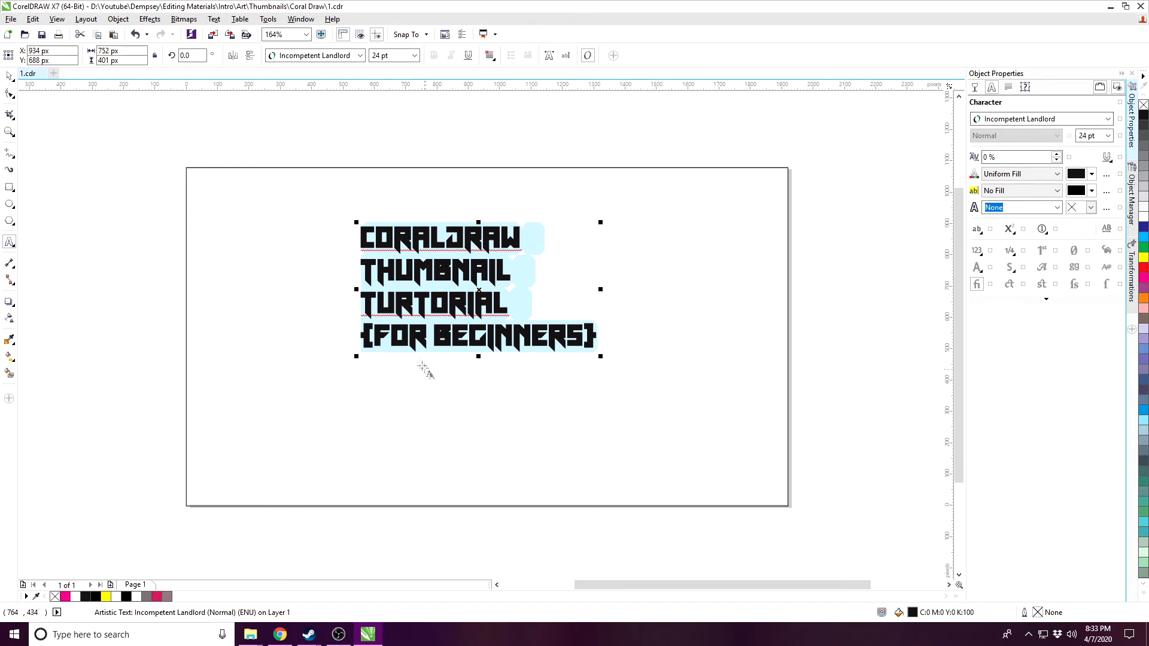
left_click(494, 60)
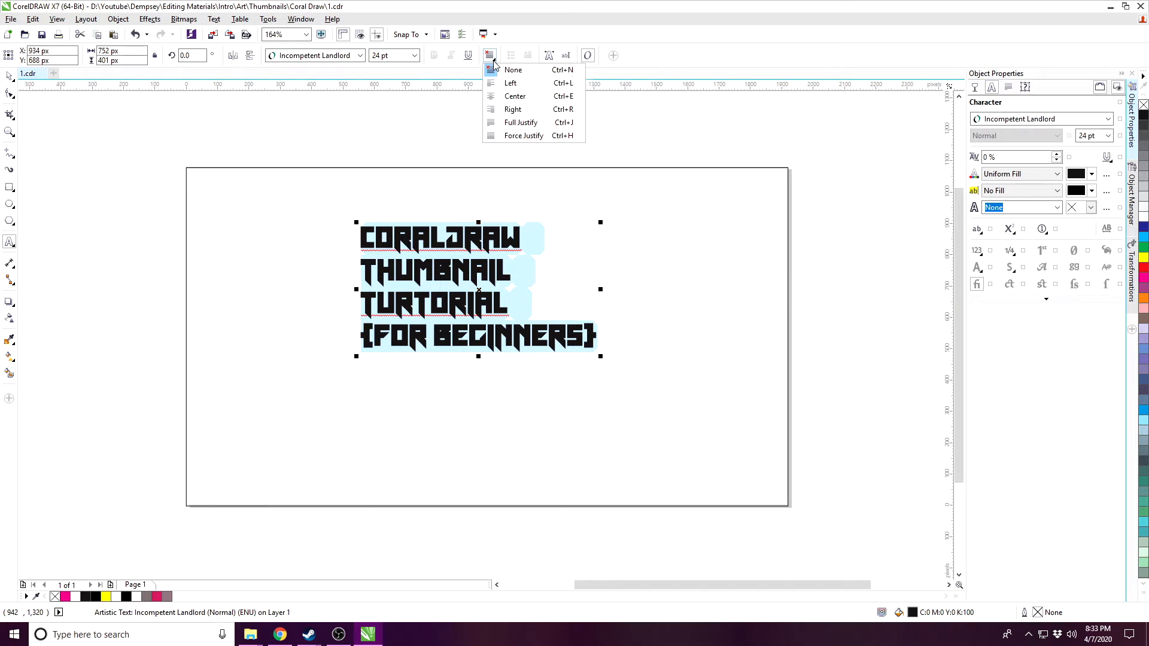
left_click(516, 97)
Step: Add an exclamation mark after the closing brace of the last text line
left_click(563, 392)
left_click(595, 335)
left_click(428, 337)
left_click(434, 337)
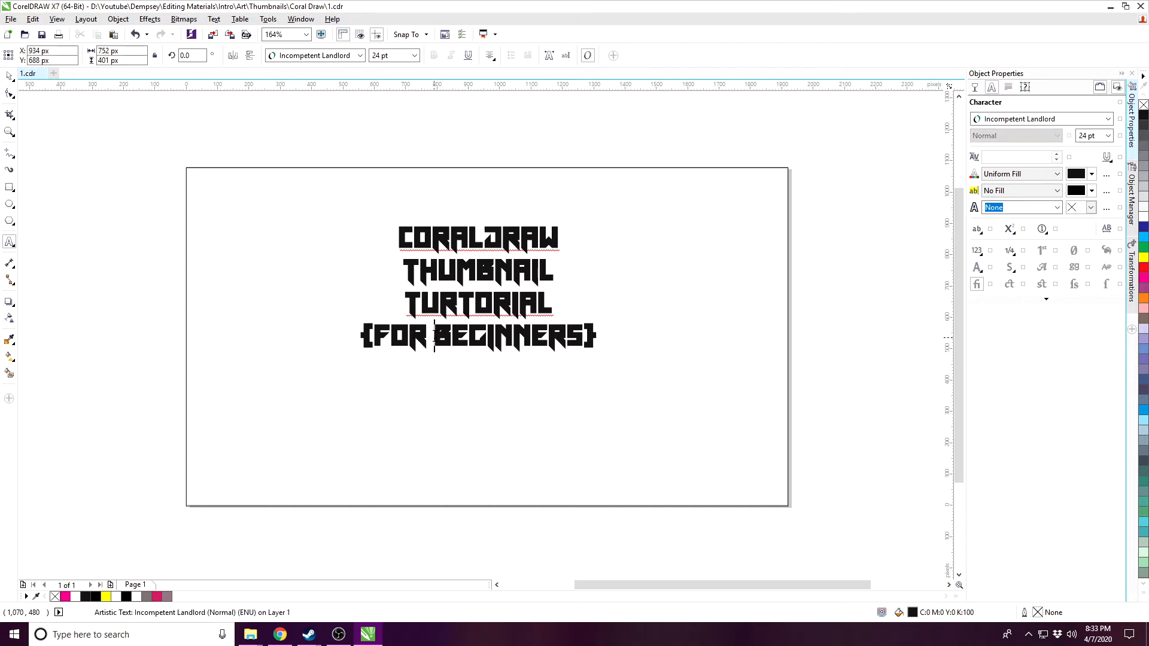
left_click(596, 334)
type("!")
Step: Select the whole four-line title as an object with the Pick tool
left_click(9, 76)
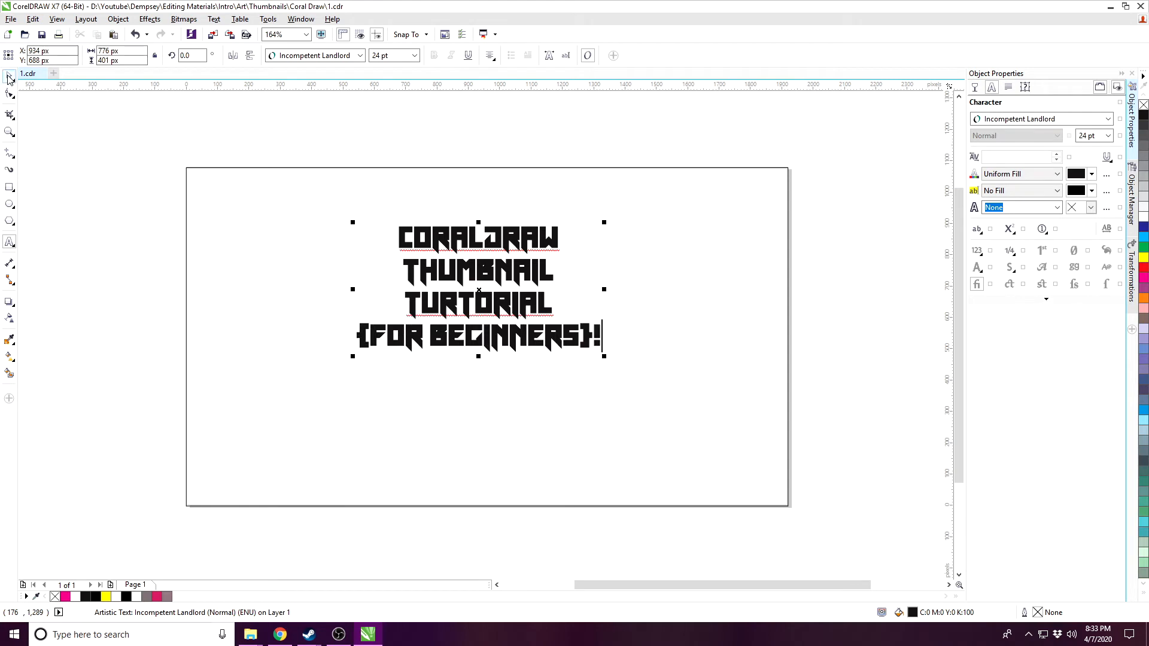
left_click(281, 159)
left_click_drag(226, 113, 691, 410)
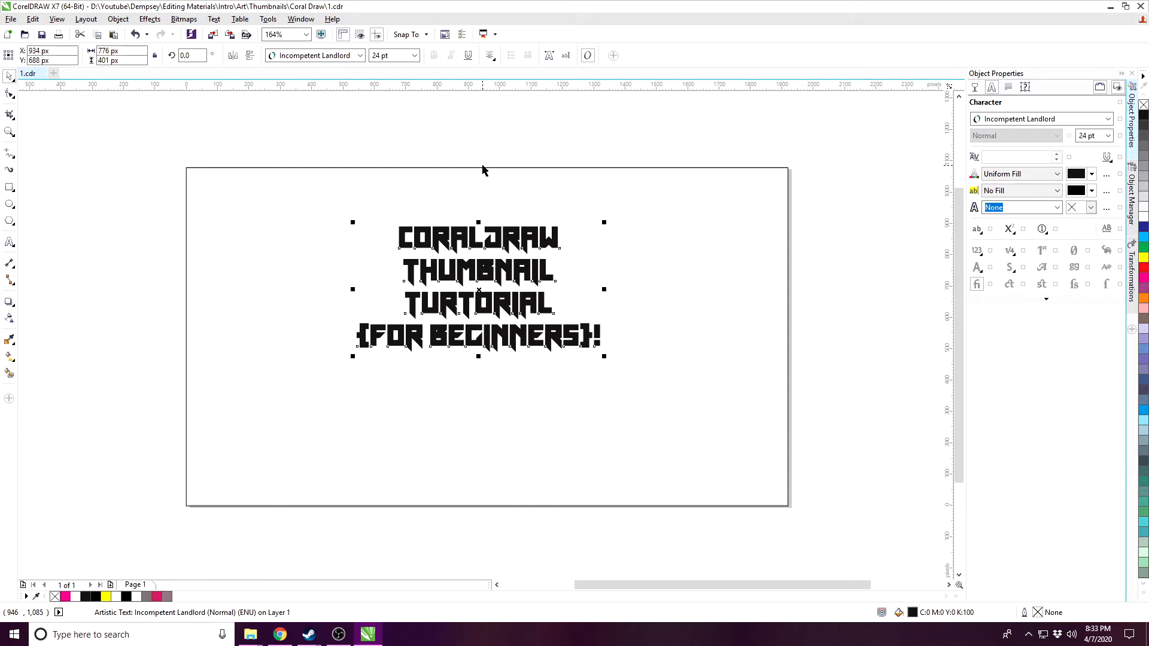
left_click_drag(248, 123, 682, 377)
Step: Bring the Downloads folder window forward in File Explorer and close the Fonts window
mouse_move(251, 634)
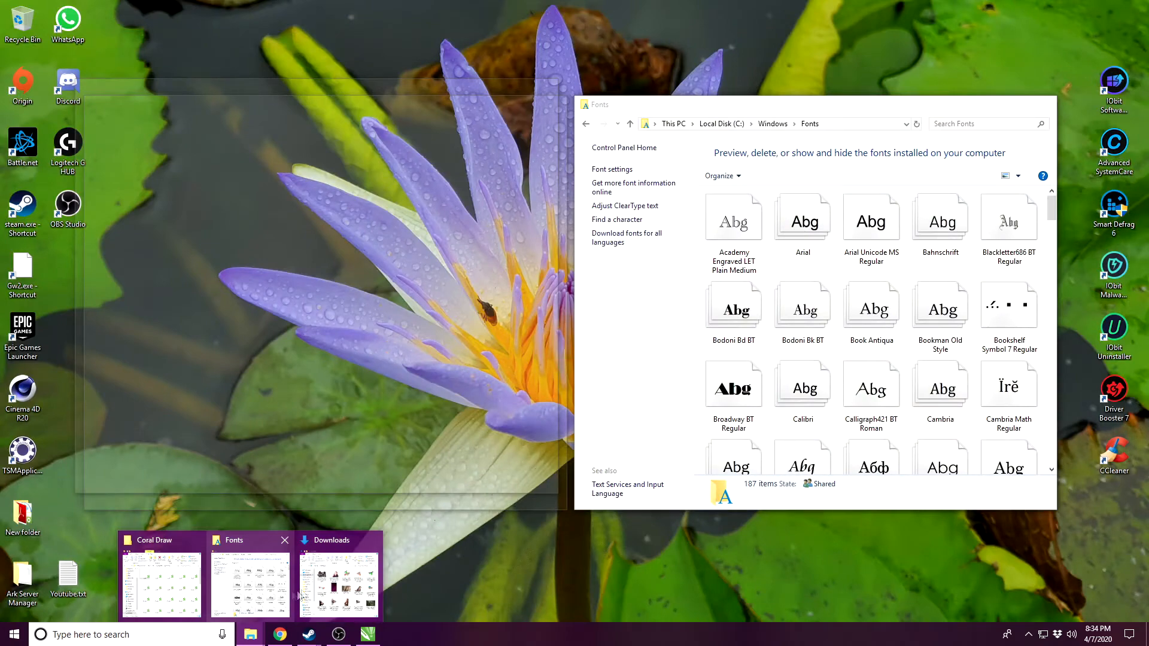
left_click(338, 583)
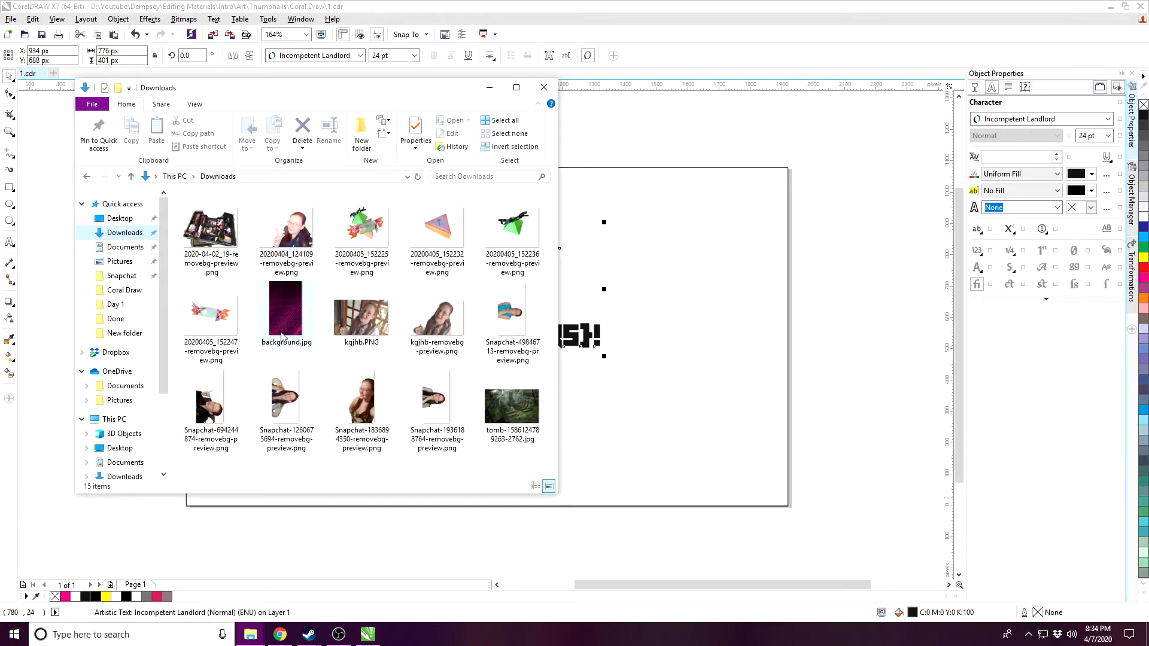
mouse_move(251, 634)
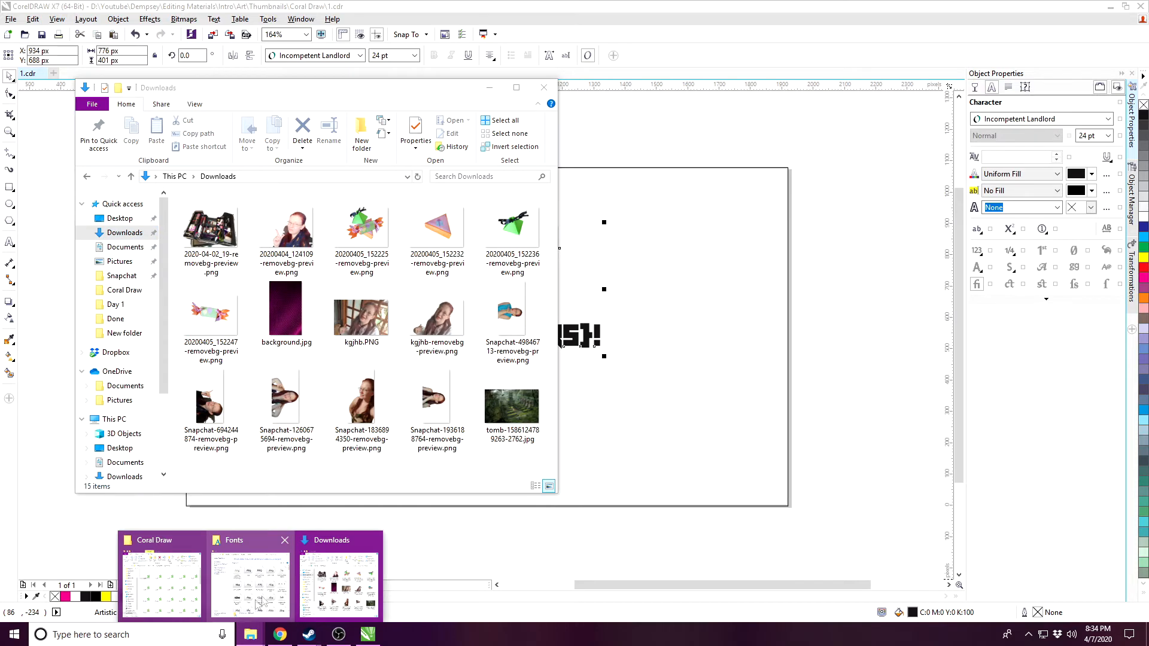
left_click(251, 589)
left_click_drag(704, 107, 707, 97)
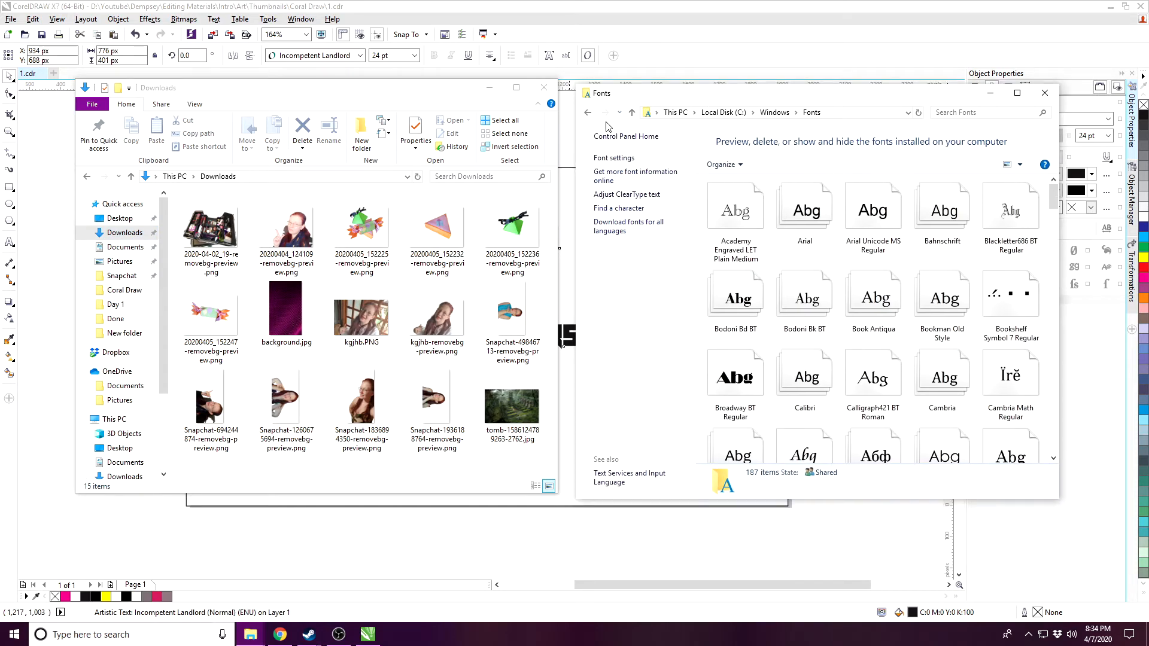
left_click(1044, 92)
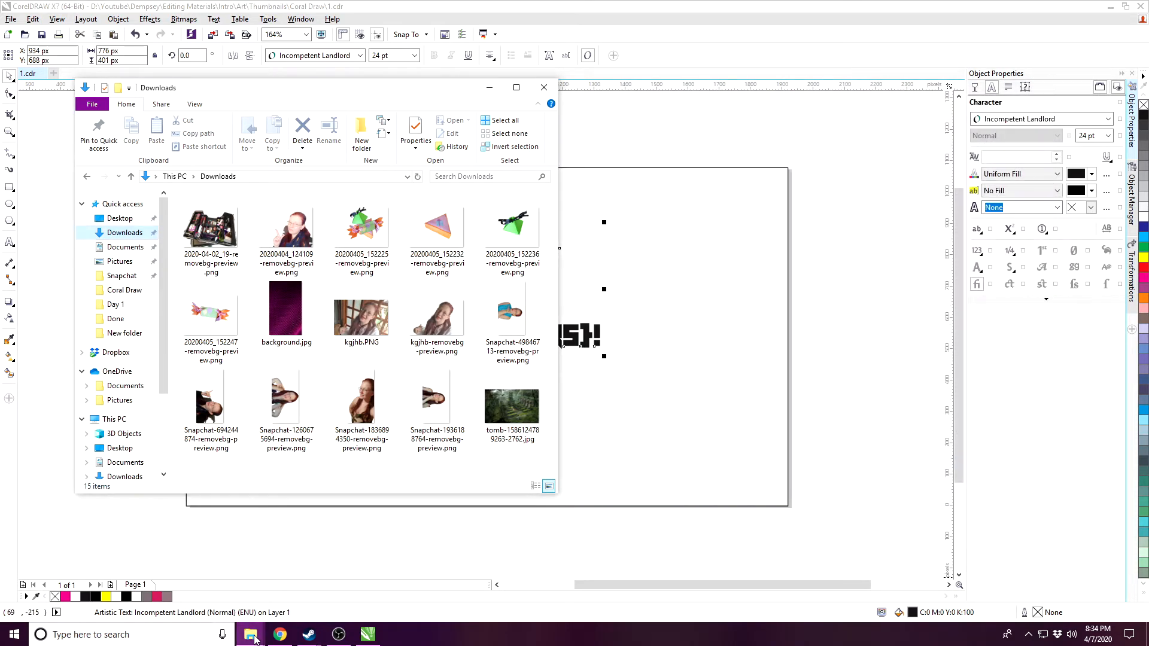
Step: Place the Coral Draw folder window beside Downloads, open Day 11 Thumbnail.cdr from it, and select the page-sized rectangle in that design
mouse_move(250, 634)
left_click(215, 574)
left_click_drag(377, 110, 895, 103)
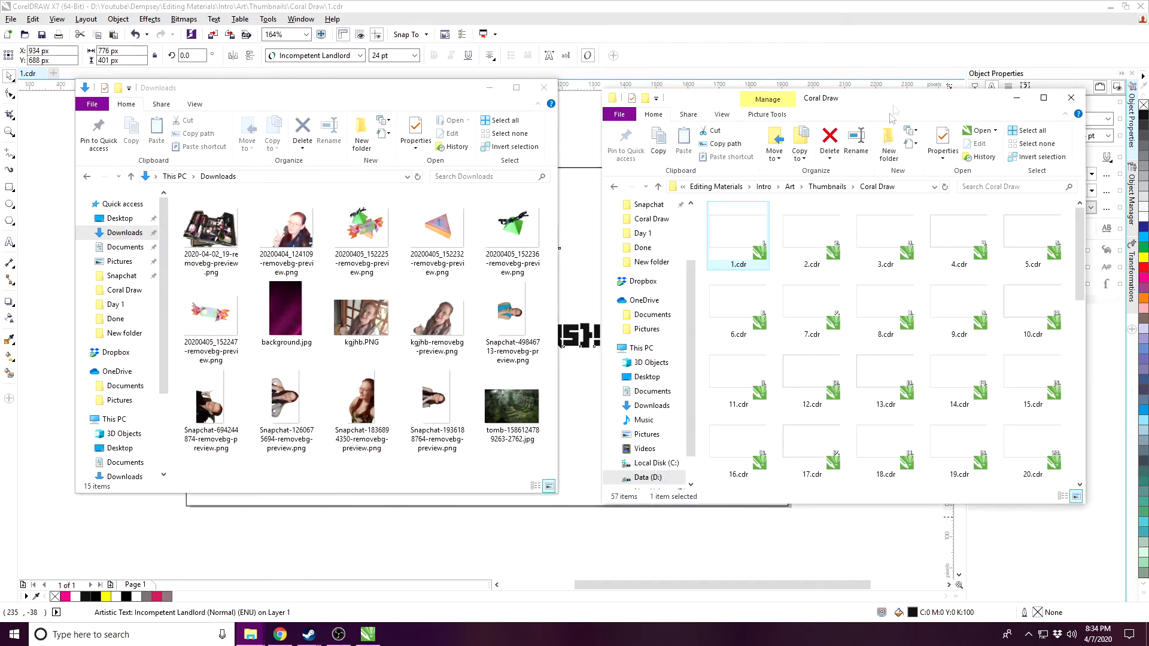
scroll(931, 365, "down", 5)
scroll(930, 365, "down", 2)
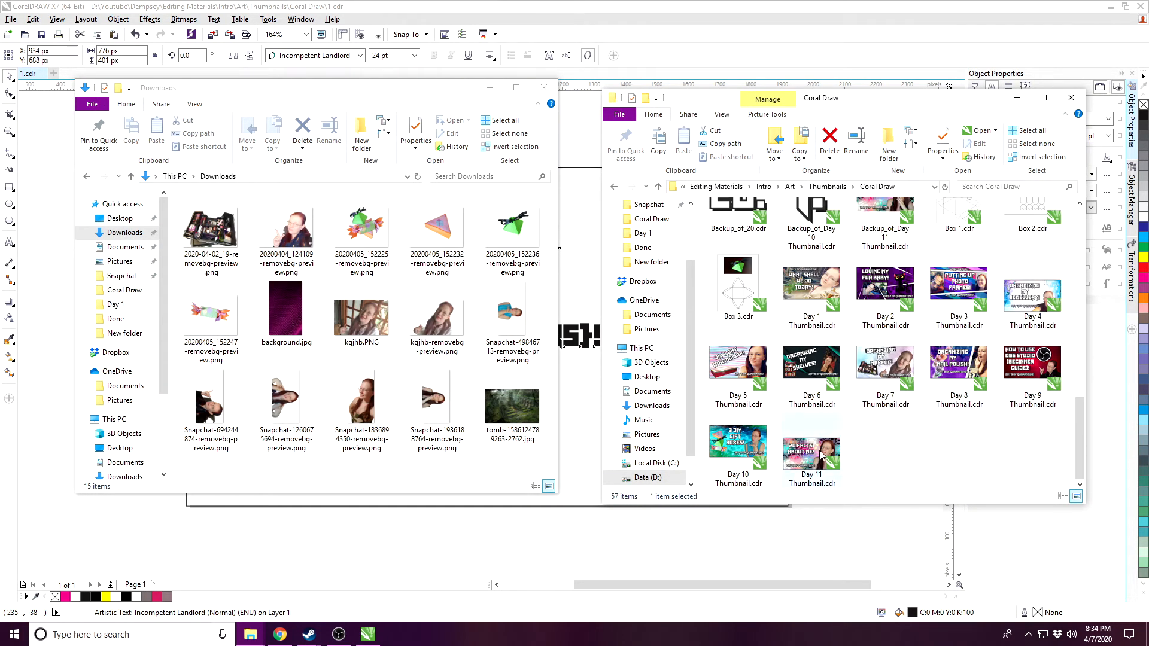
double_click(821, 456)
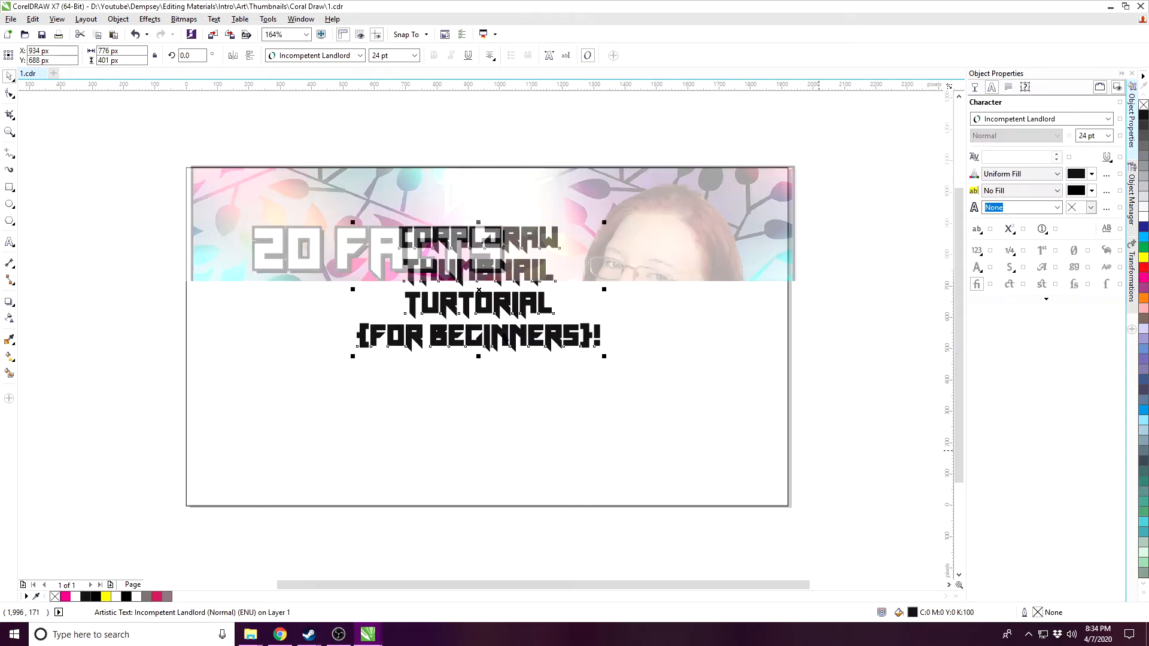
left_click(674, 258)
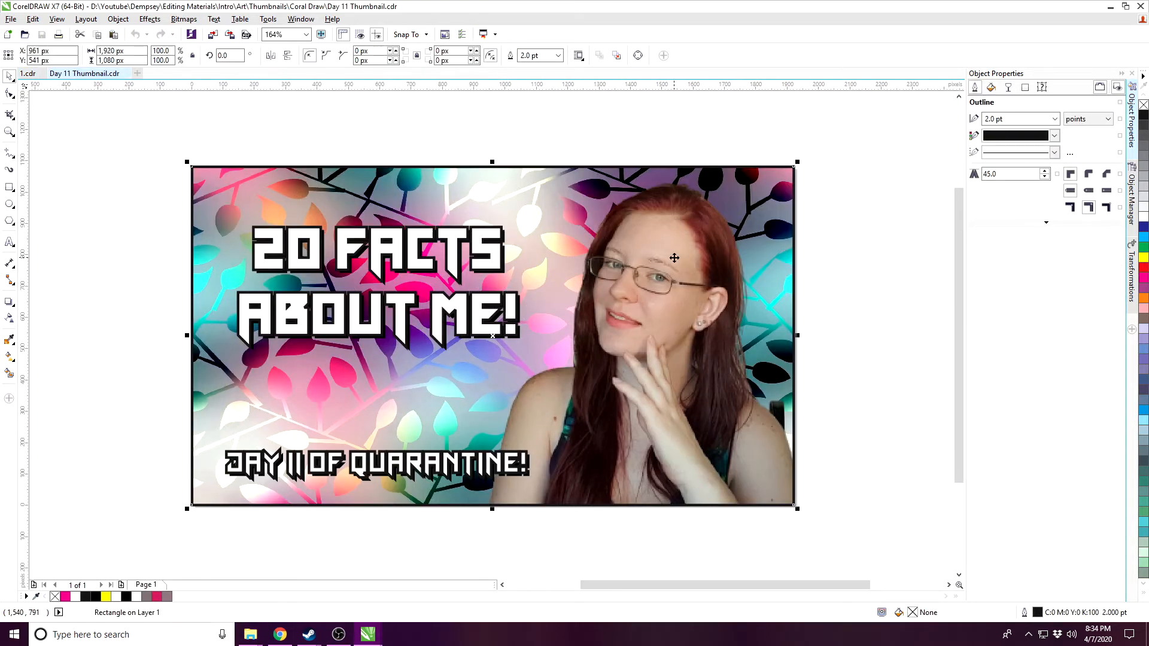
Step: Delete the page-sized border rectangle, the cut-out portrait and the leaf-pattern background, keeping only the text objects
key("Delete")
left_click(651, 355)
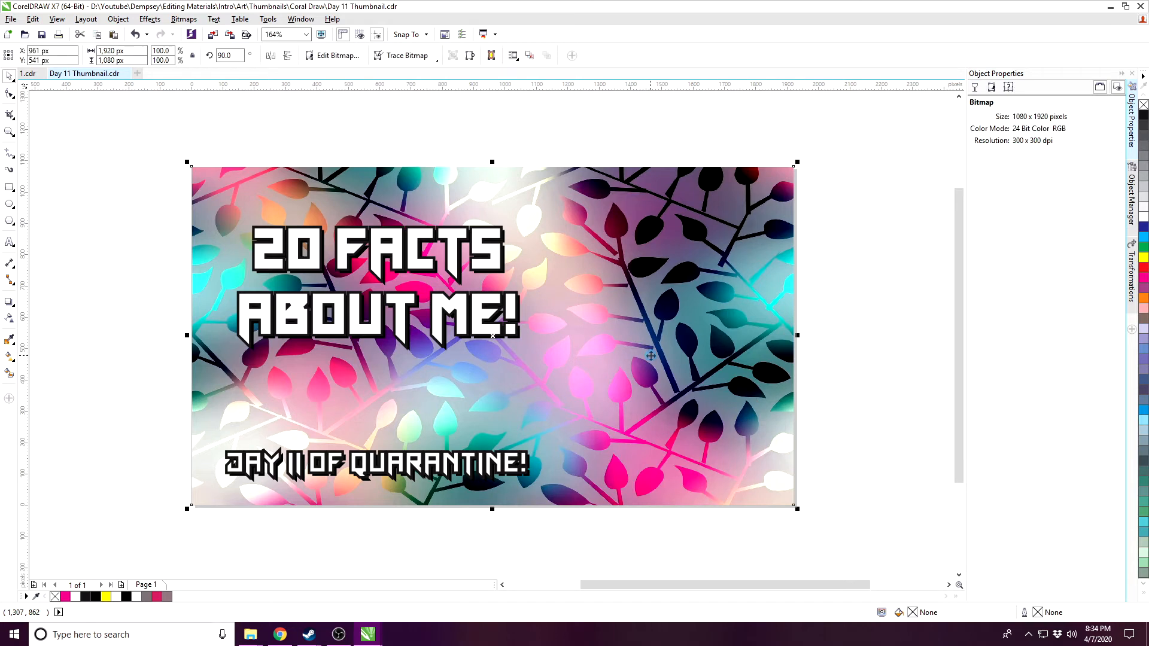
key("Delete")
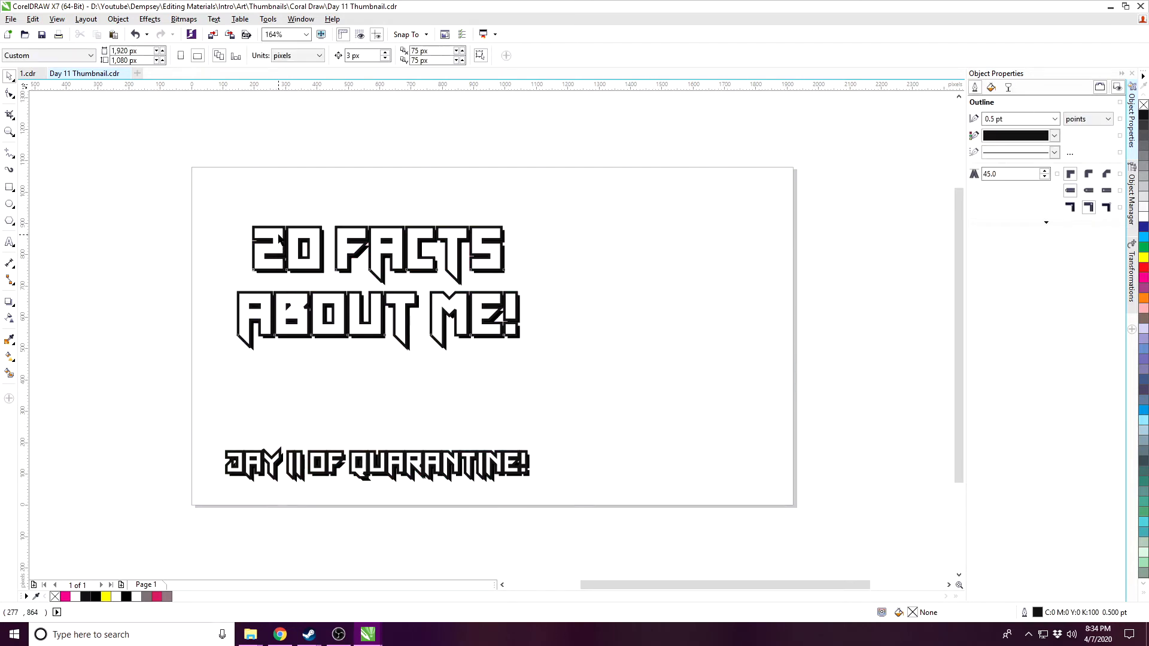
Step: Replace the white front copy of the "20 FACTS ABOUT ME!" title with "CORAL DRAW" on the first line, keeping the exclamation mark
left_click_drag(130, 114, 614, 426)
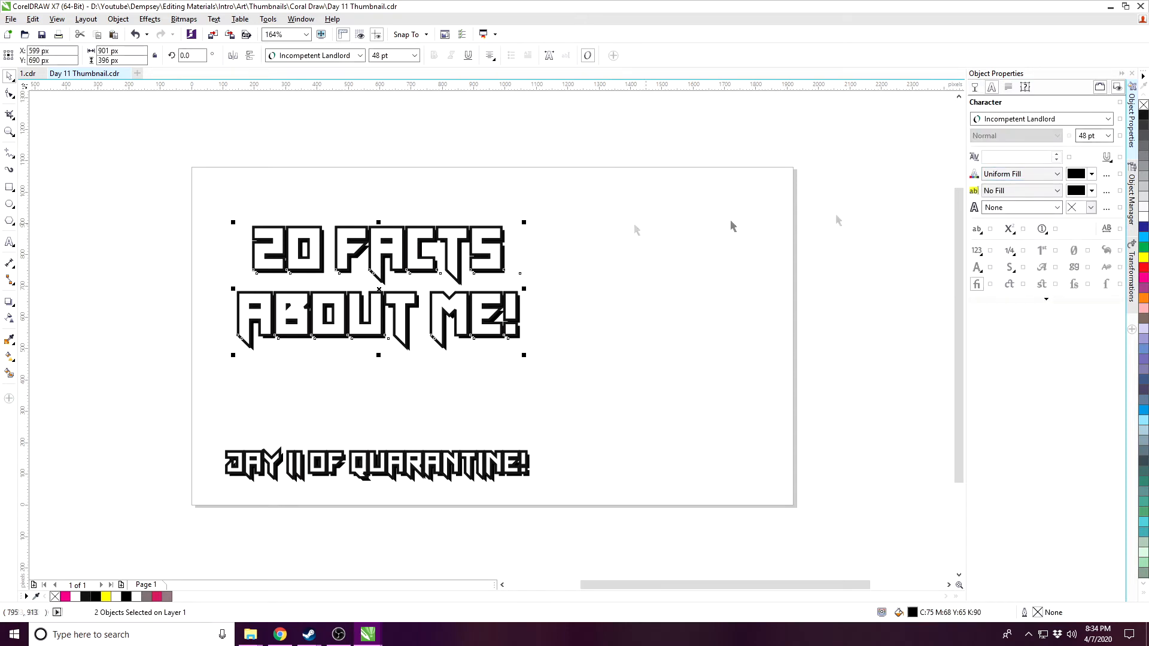
left_click(216, 226)
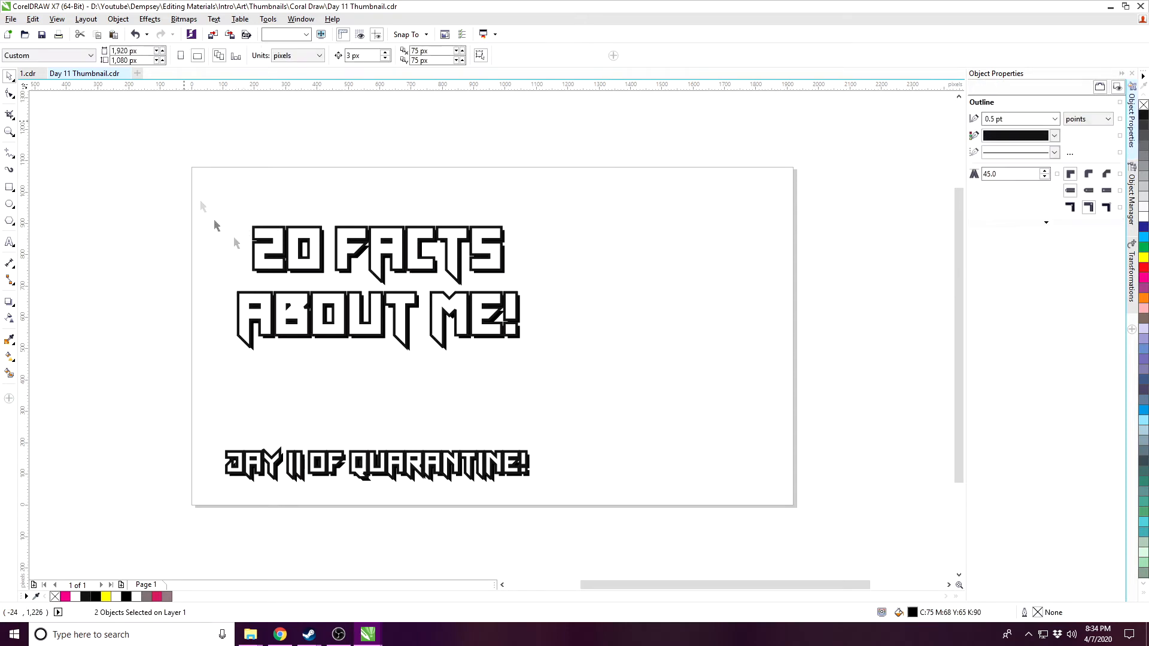
double_click(244, 234)
type("CORAL D")
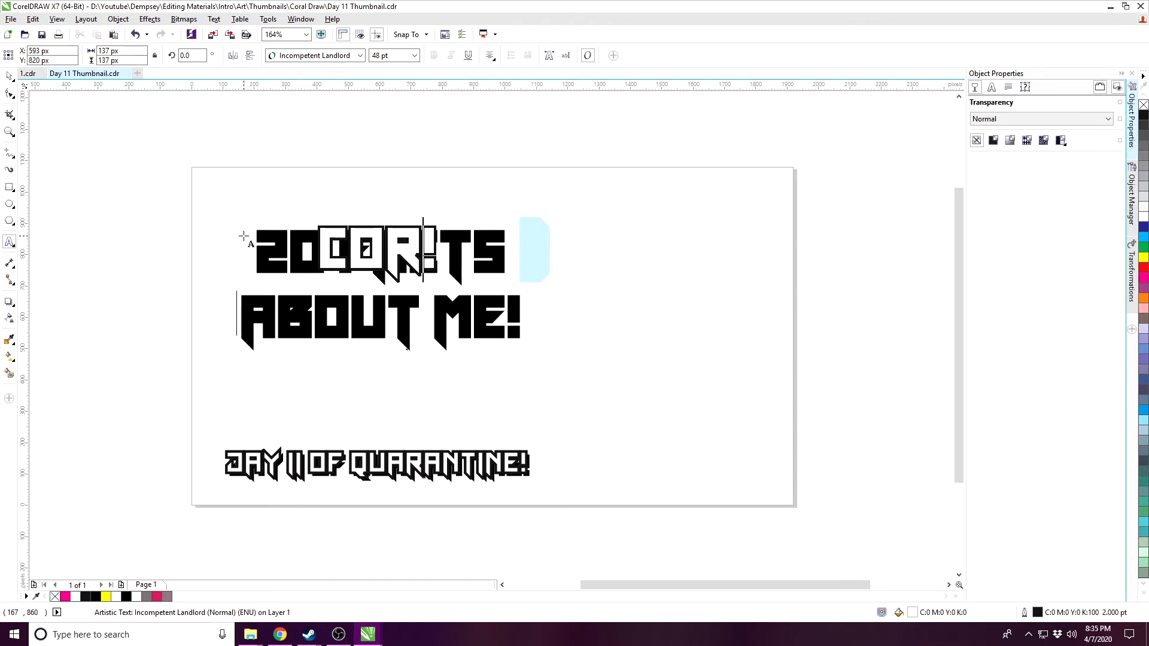
type("RAW")
key("Return")
Step: Enter "THUMBNAIL TURTORIAL" as the second line of the white title and start a third line
type("TUT")
key("BackSpace")
key("BackSpace")
key("BackSpace")
key("BackSpace")
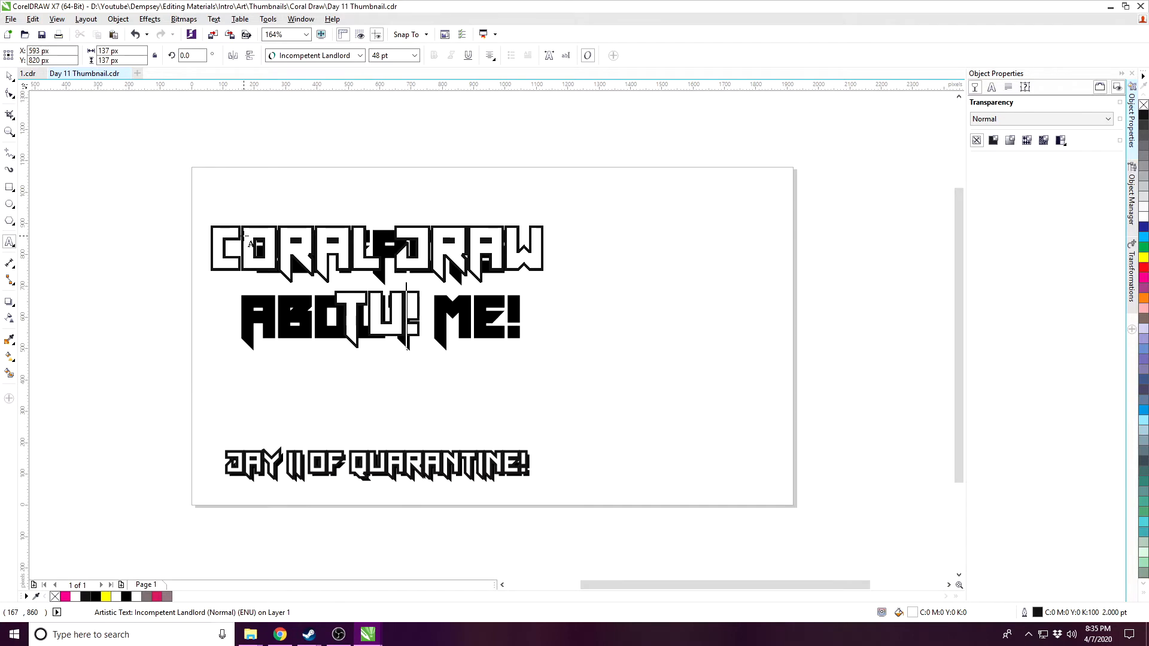
type("THU")
type("MBNAIL")
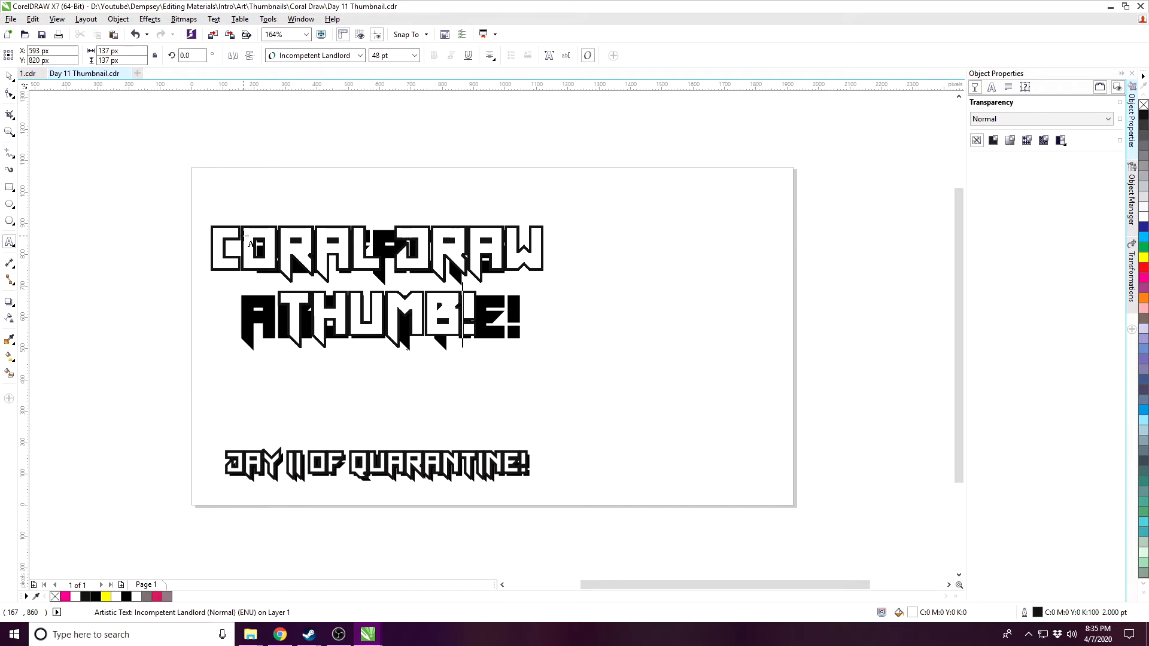
type(" TURTORA")
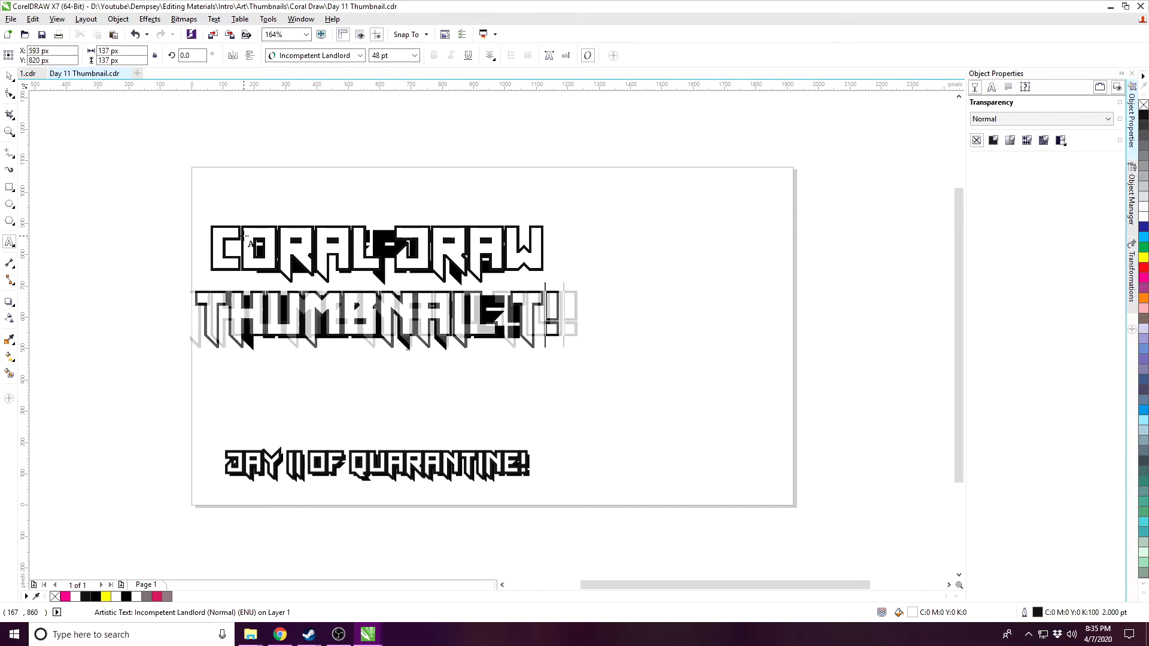
key("BackSpace")
type("IAL")
key("Return")
type("FOR BEN!")
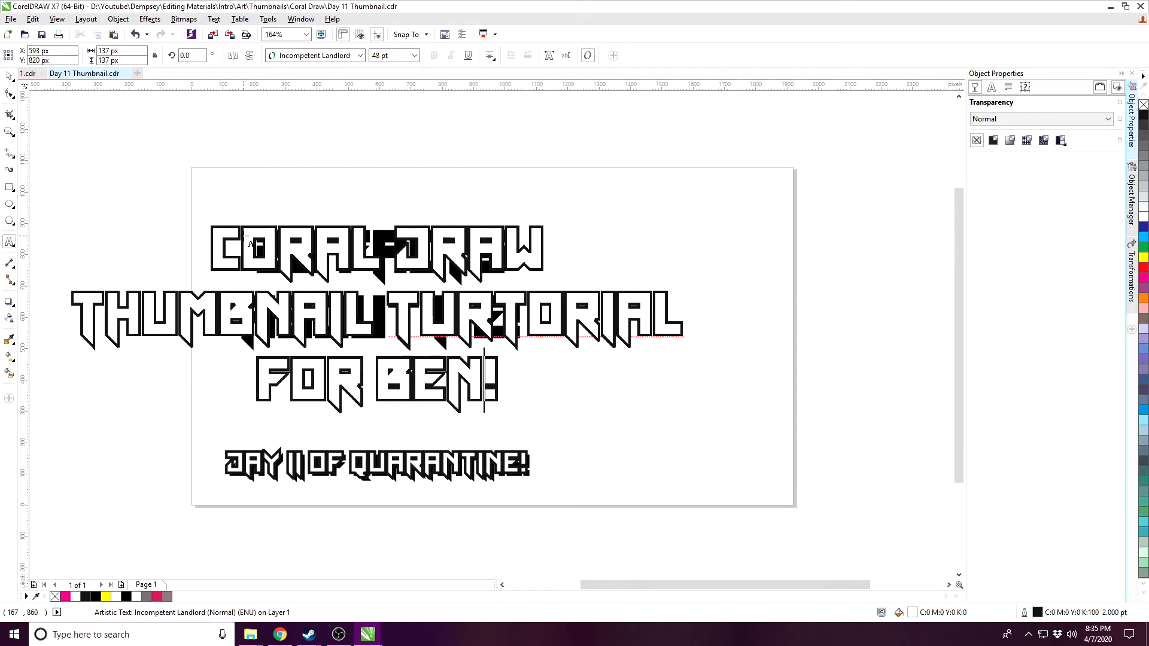
key("BackSpace")
type("GINNER")
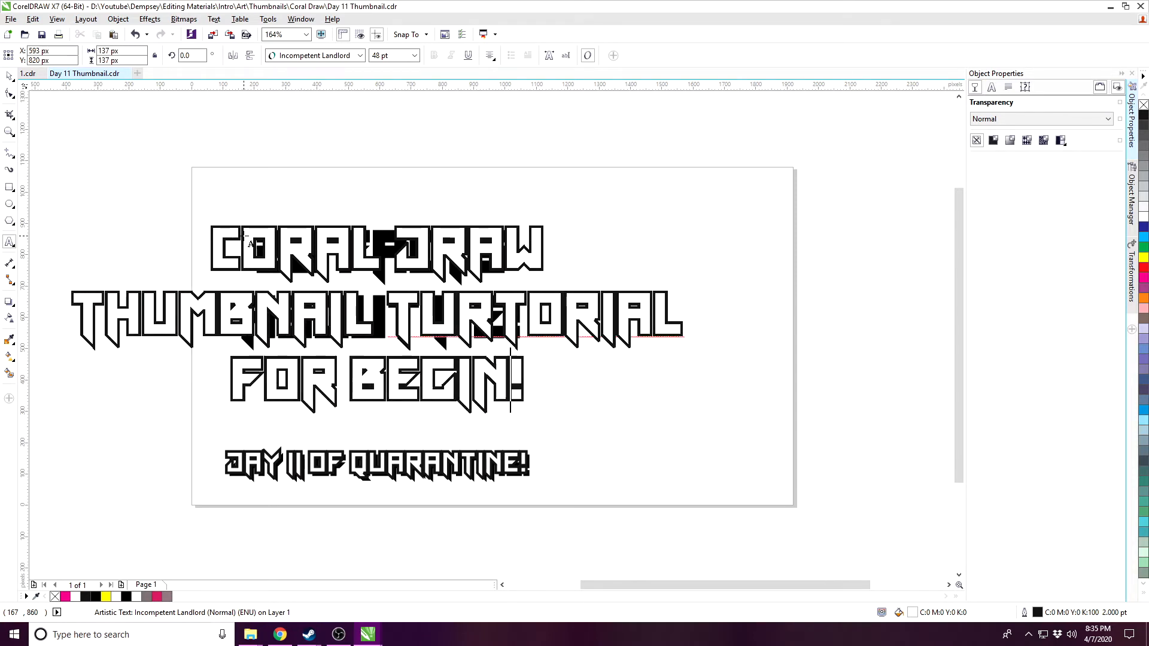
key("BackSpace")
key("BackSpace")
key("BackSpace")
key("BackSpace")
key("BackSpace")
key("BackSpace")
key("BackSpace")
key("BackSpace")
key("BackSpace")
key("BackSpace")
key("BackSpace")
key("BackSpace")
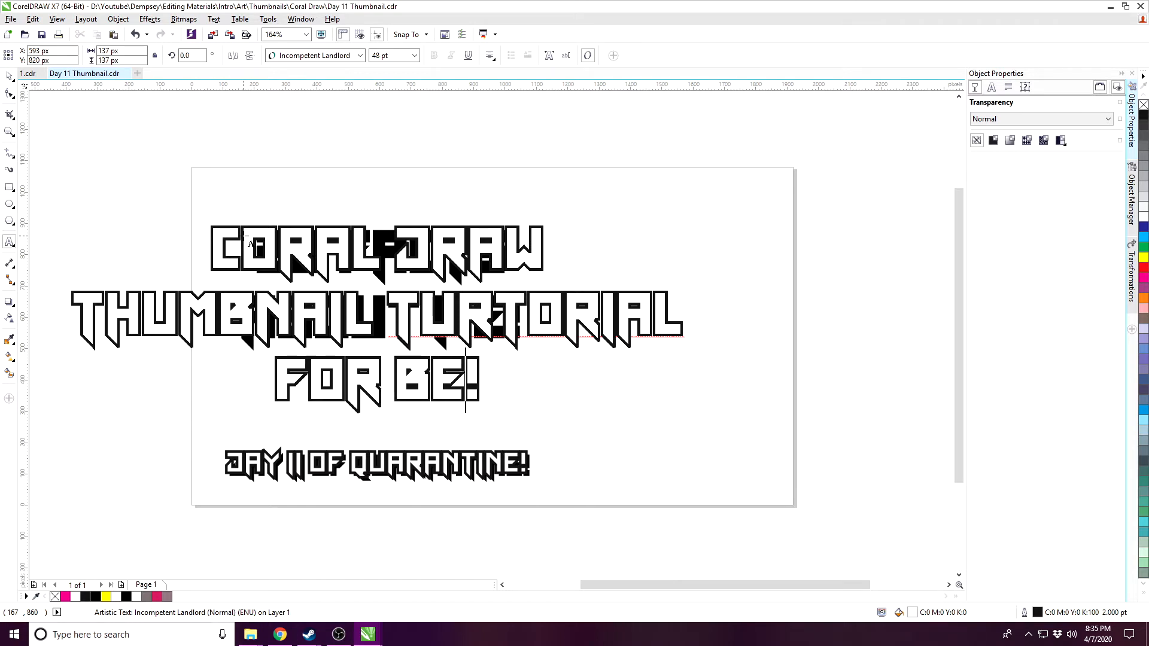
Step: Enter "BEGINNERS GUIDE" in curly braces before the exclamation mark on the white title's third line, and deselect the text
type("BEGINNERS")
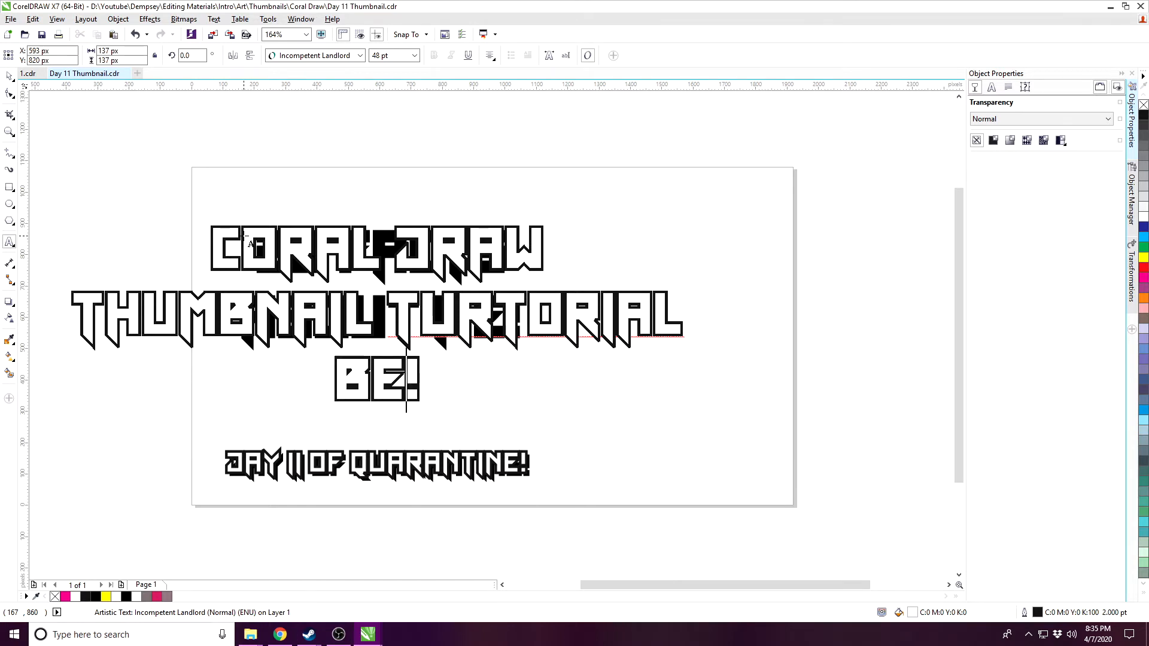
type(" GUIDE")
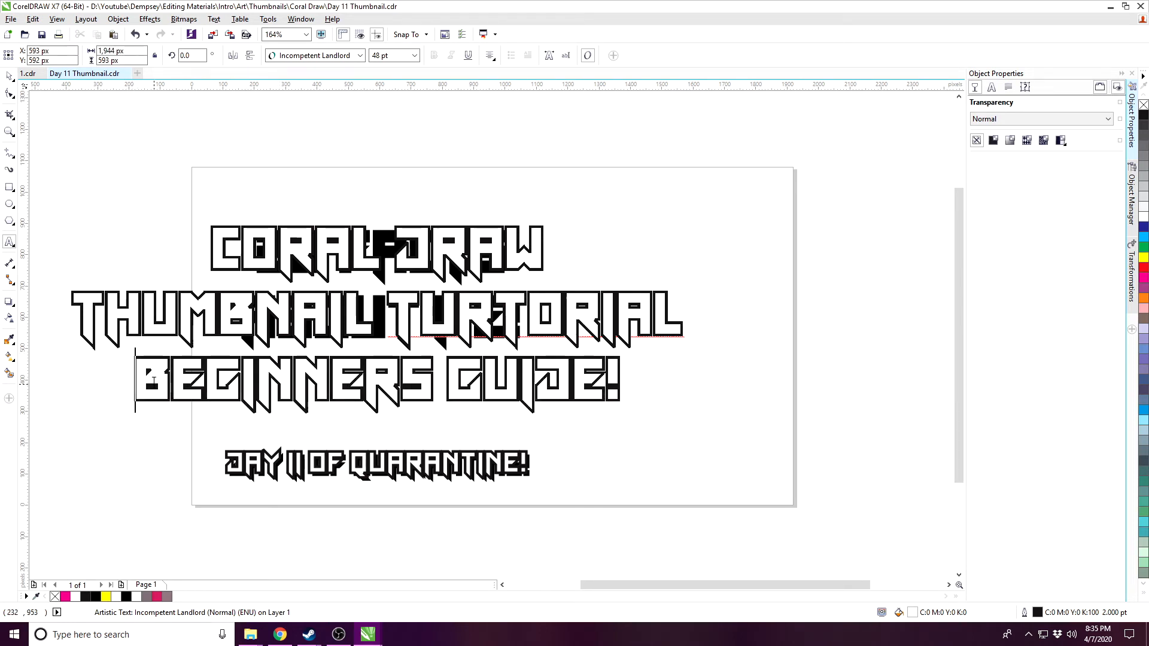
type("{")
left_click(617, 394)
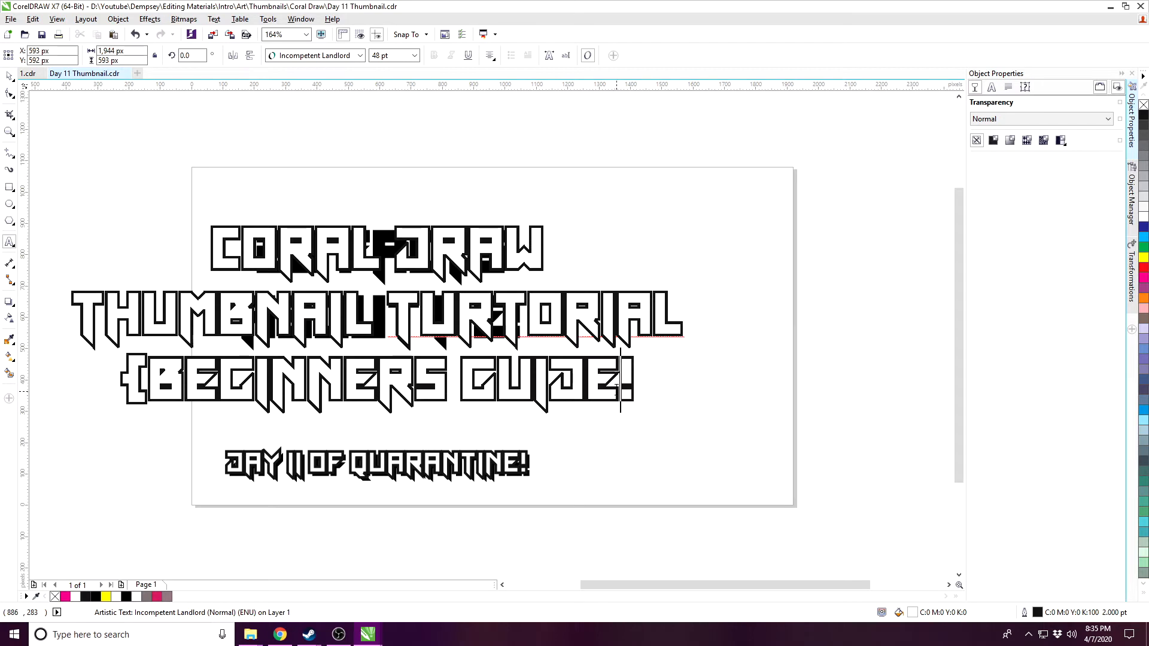
type("}")
left_click(9, 76)
left_click(270, 164)
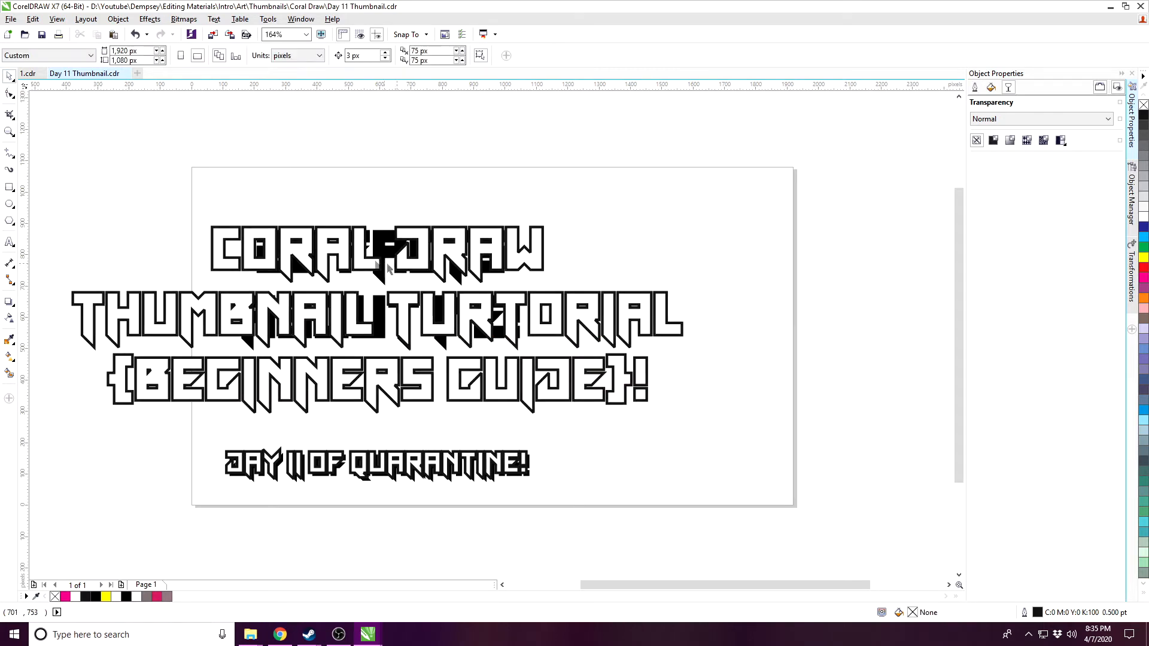
Step: Replace the black shadow copy's "20 FACTS ABOUT ME" text with "CORAL DRAW TUROTIAL" and put the exclamation mark on a new line
double_click(385, 238)
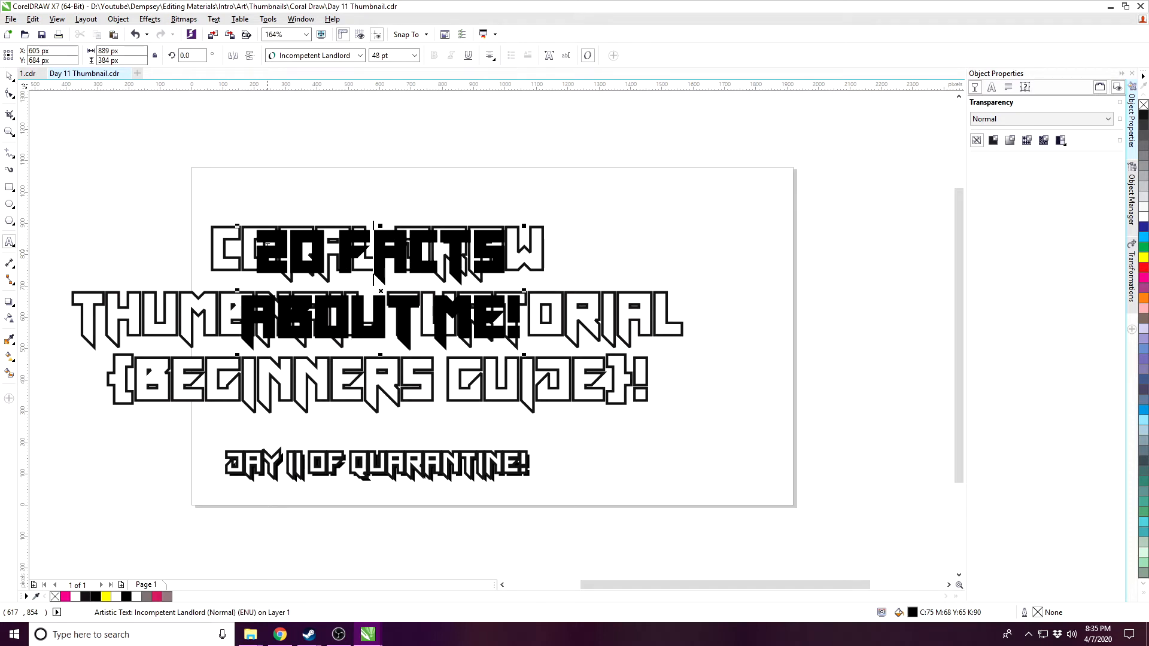
left_click_drag(258, 252, 507, 334)
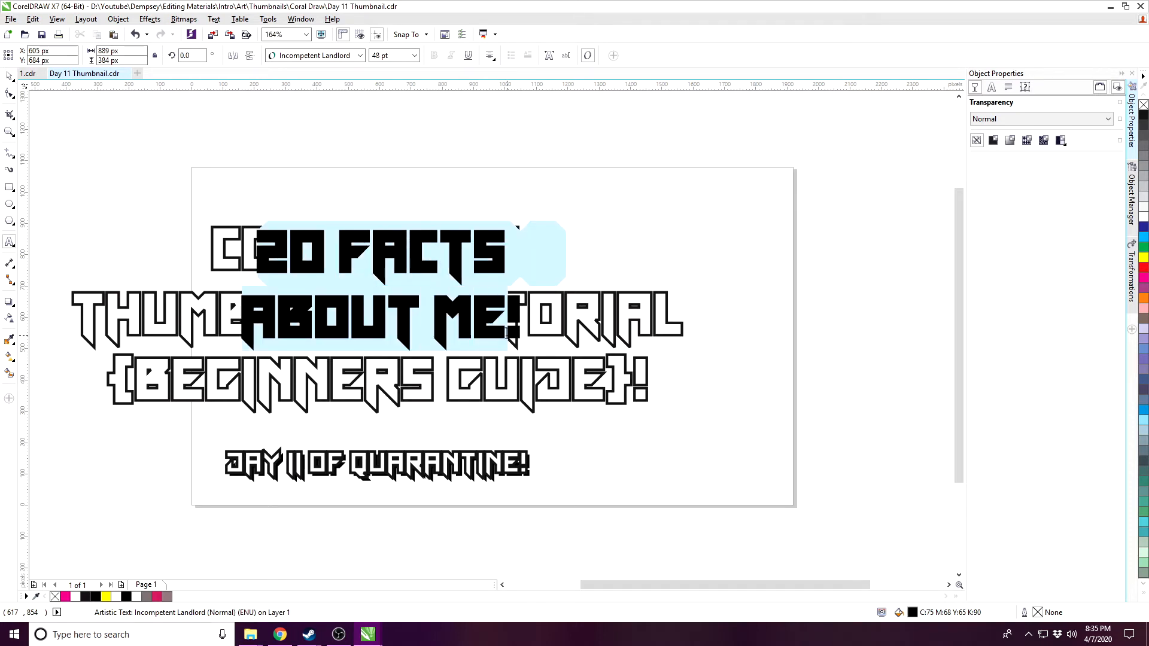
type("CORAL")
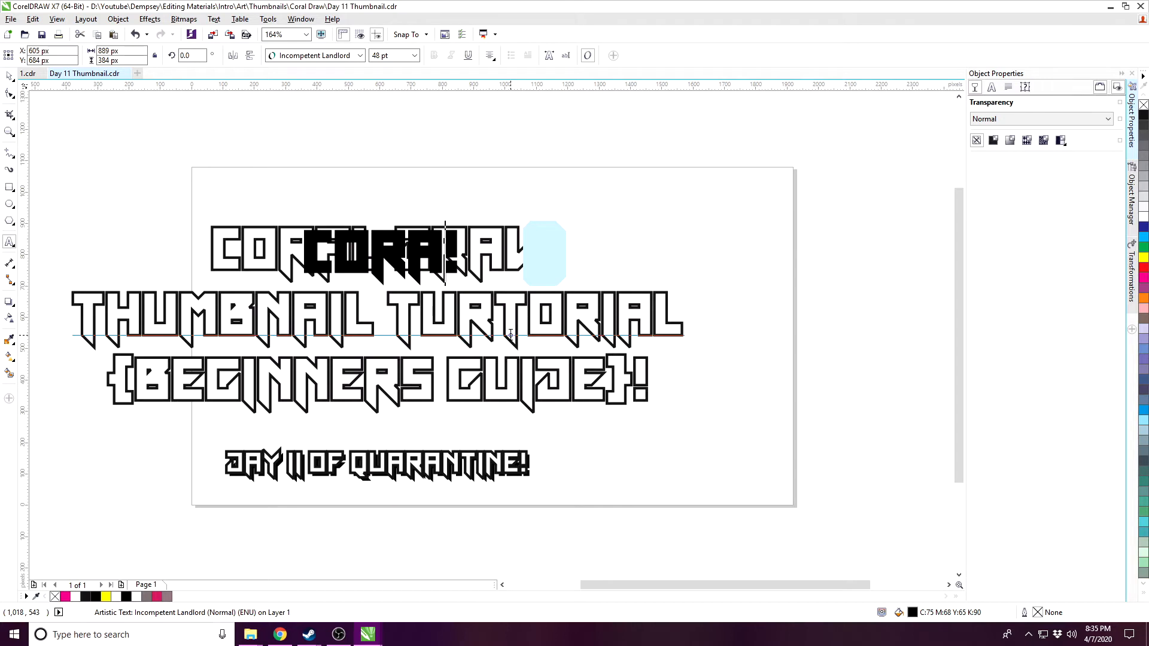
type(" DRAW TUR")
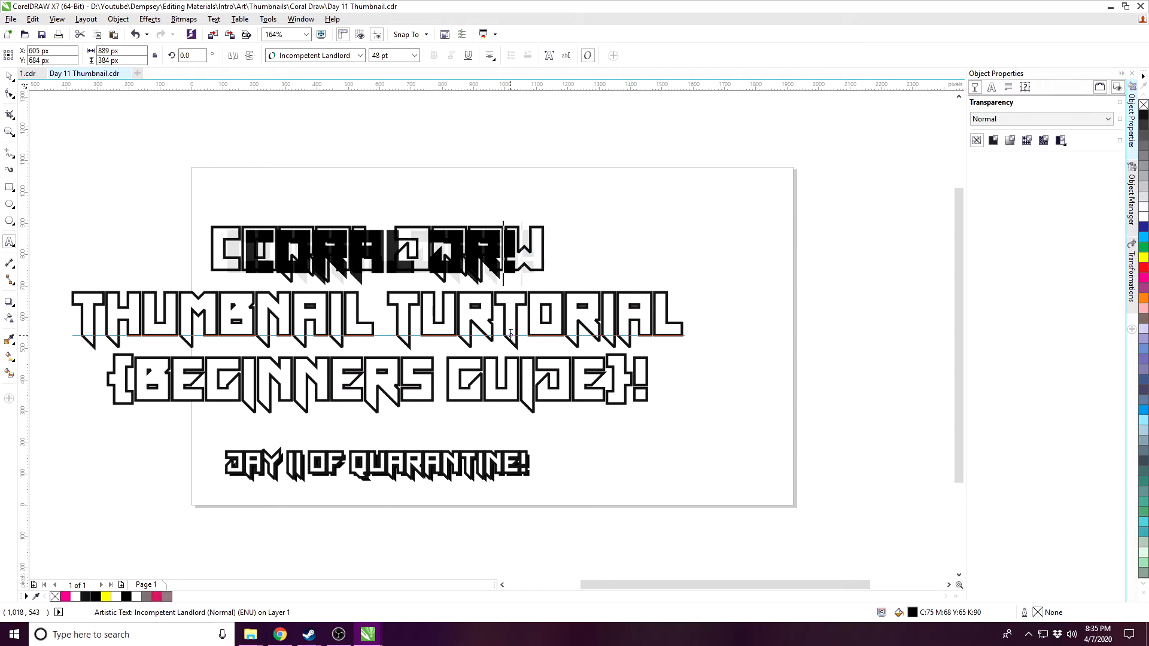
type("OT")
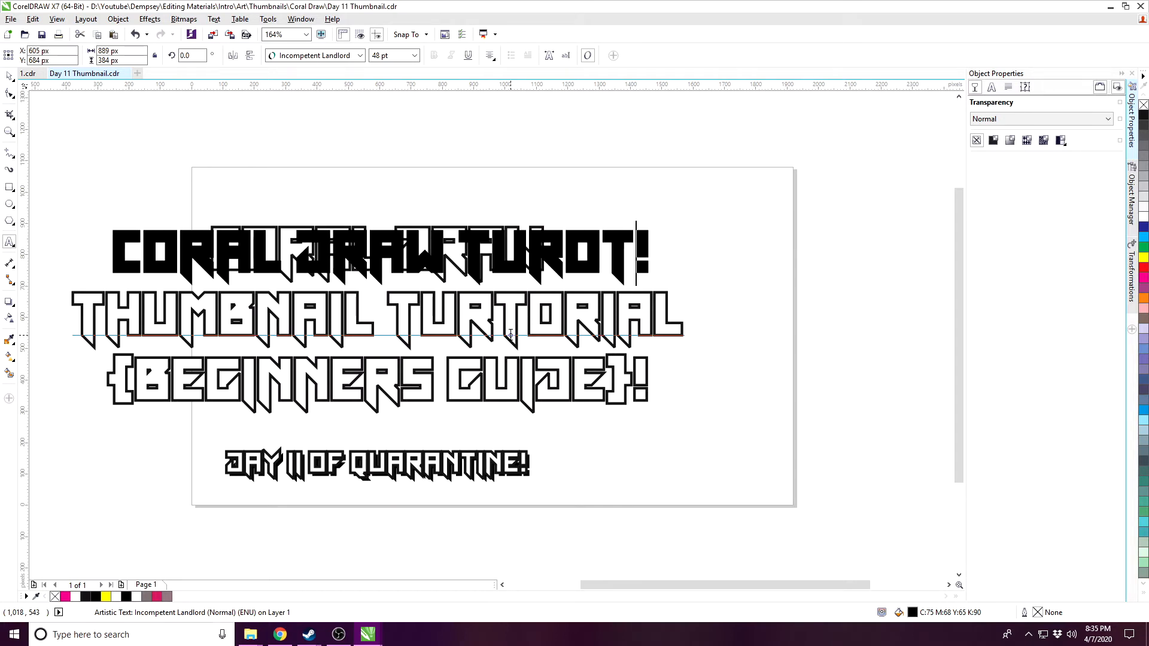
type("IAL")
key("Delete")
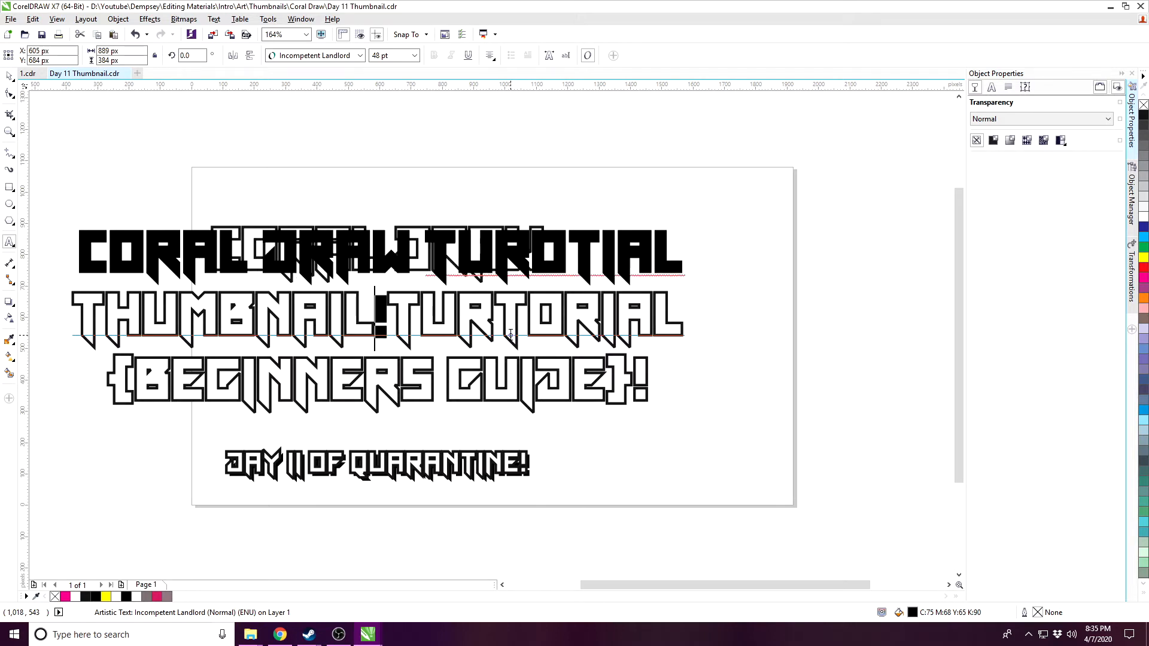
Step: Add "BEGINNERS GUIDE" before the shadow text's exclamation mark, and break the first line before "TUROTIAL", inserting "THUMBNAIL" in front of it
type("B")
type("EGINNERS ")
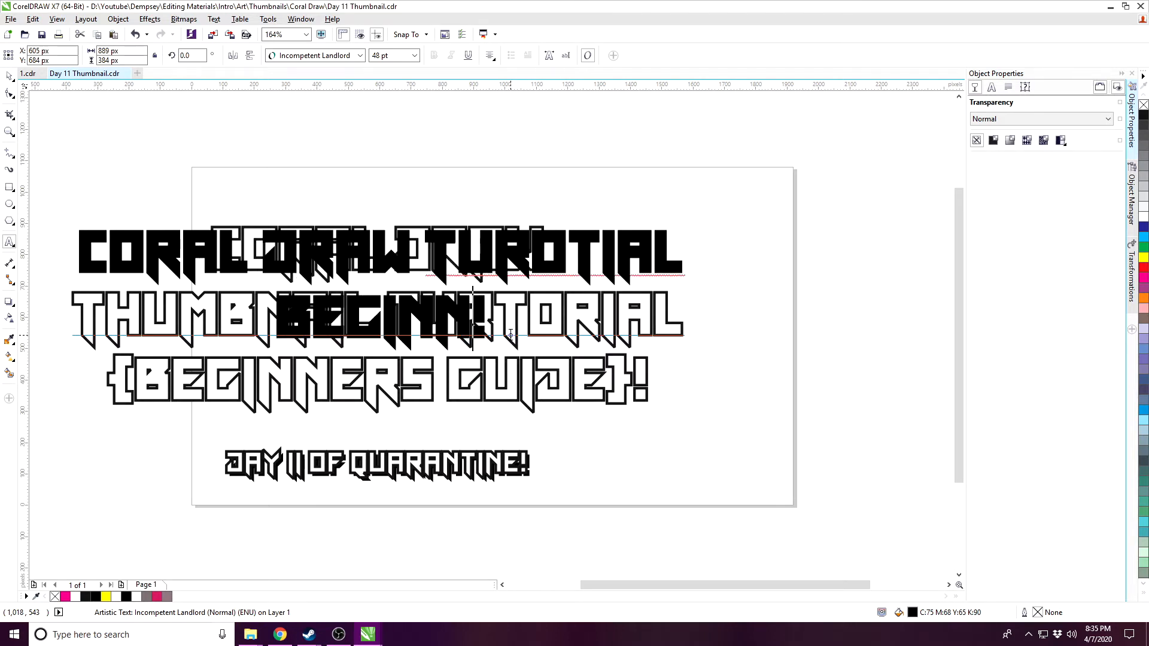
type("GUIDE")
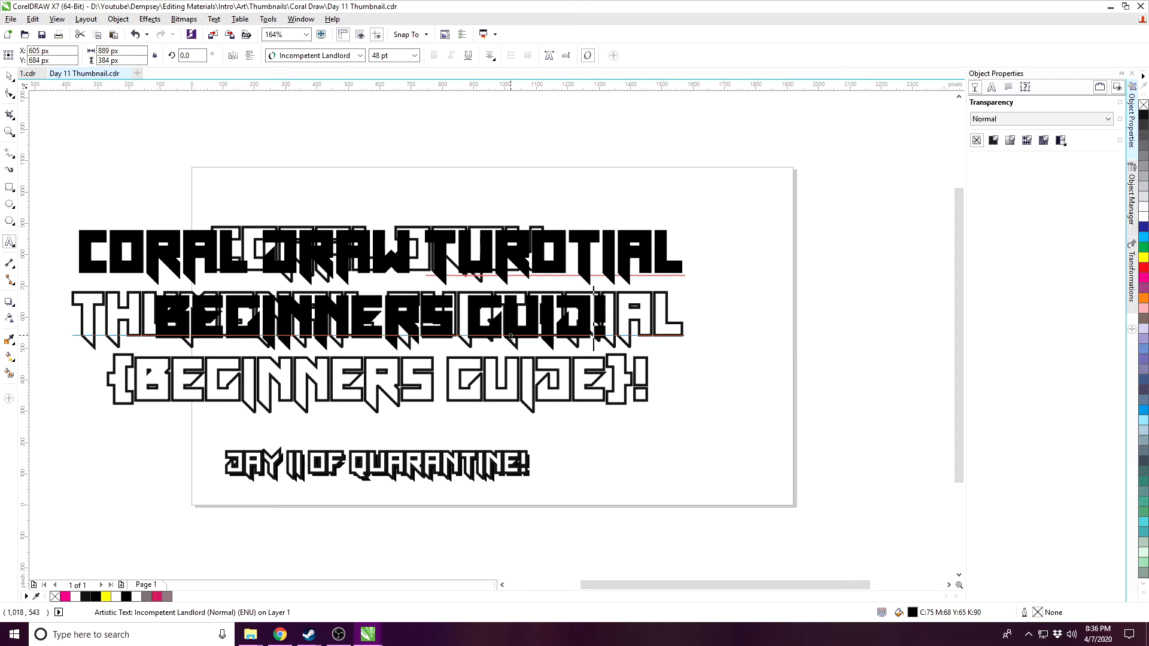
left_click(435, 264)
key("Return")
type("THUMBNAIL")
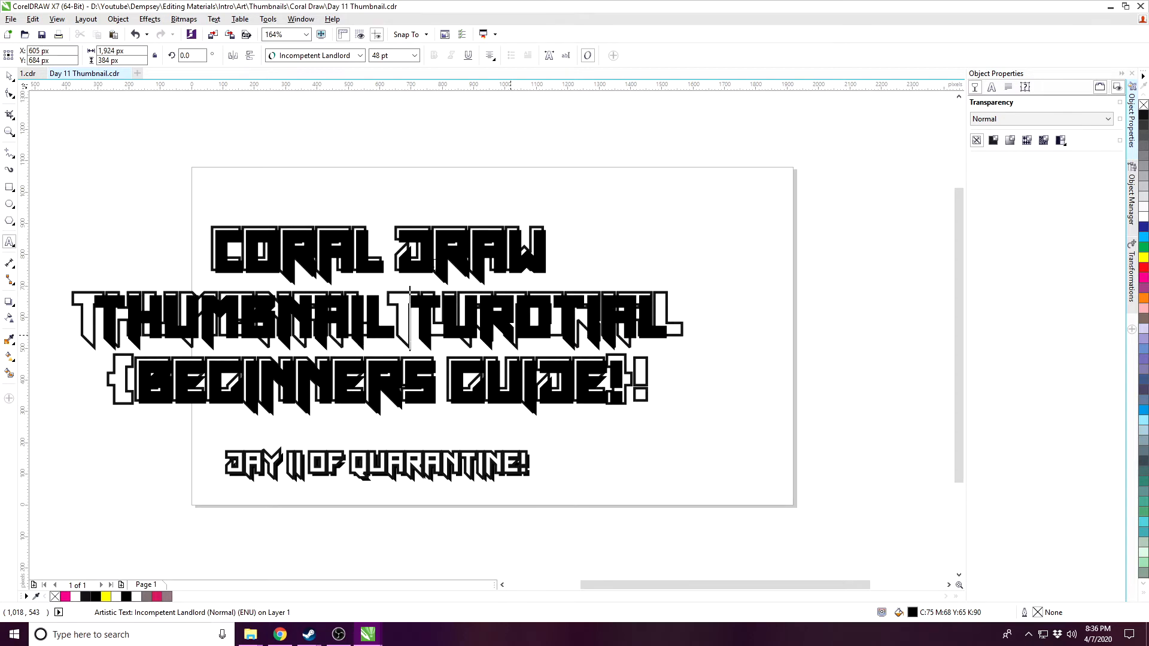
Step: Enclose "BEGINNERS GUIDE" in curly braces on the shadow text's third line
left_click(130, 386)
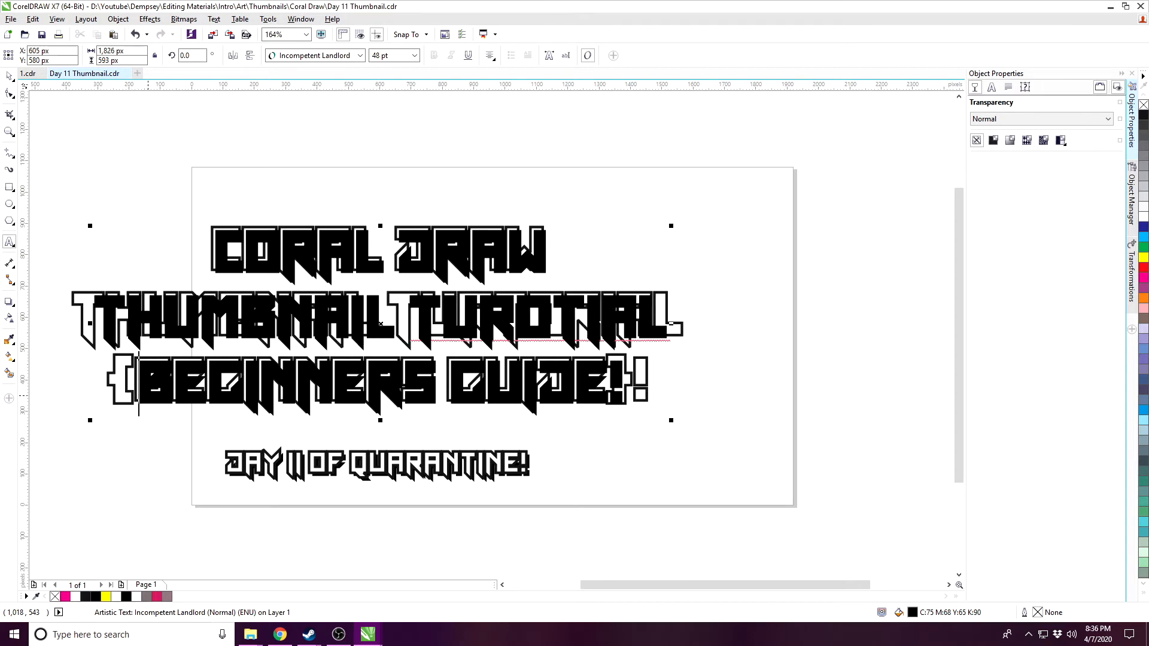
type("[")
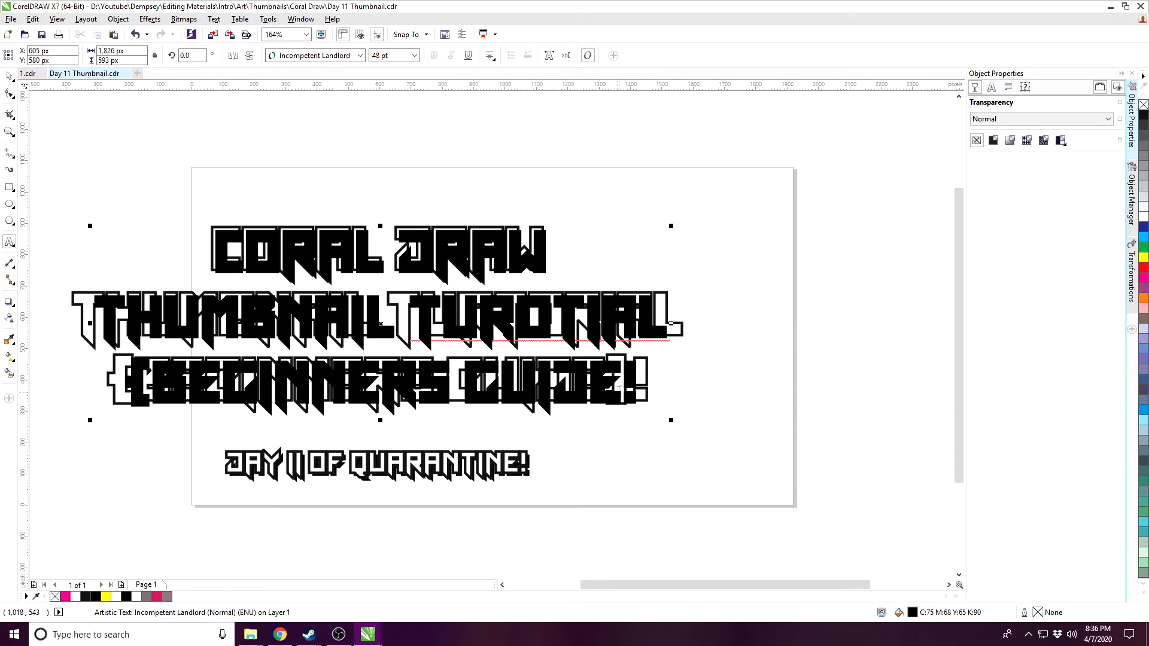
type("}")
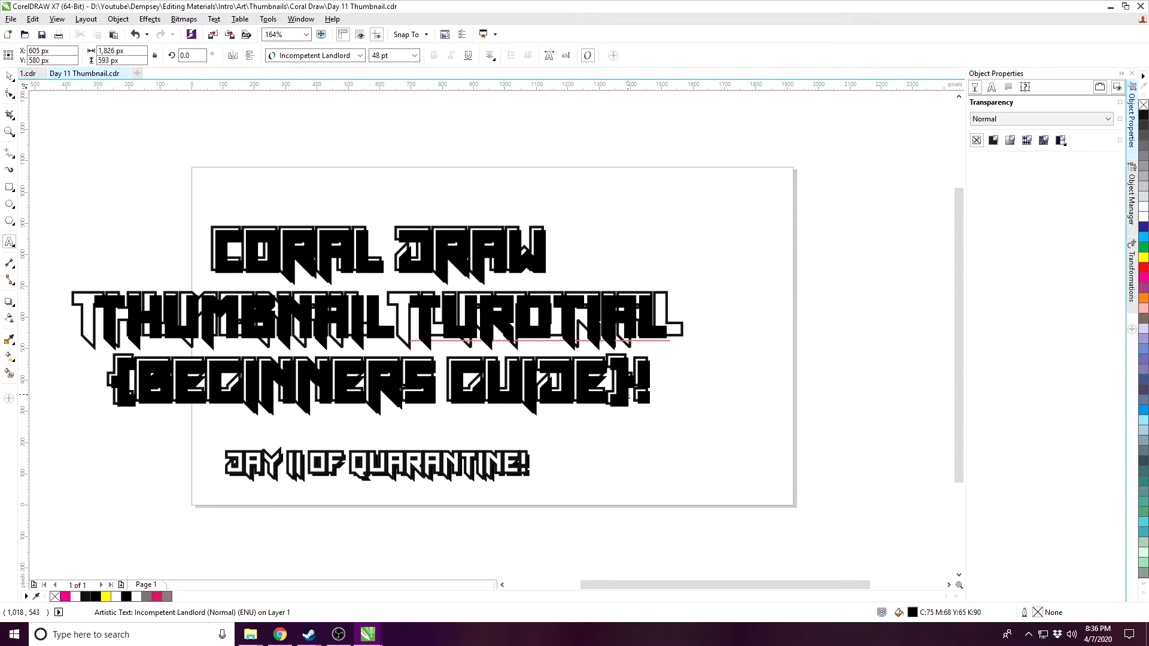
Step: Remove "TUROTIAL" from the shadow text and "TURTORIAL" from the white title, leaving only "THUMBNAIL" on their second lines
left_click_drag(412, 318, 636, 318)
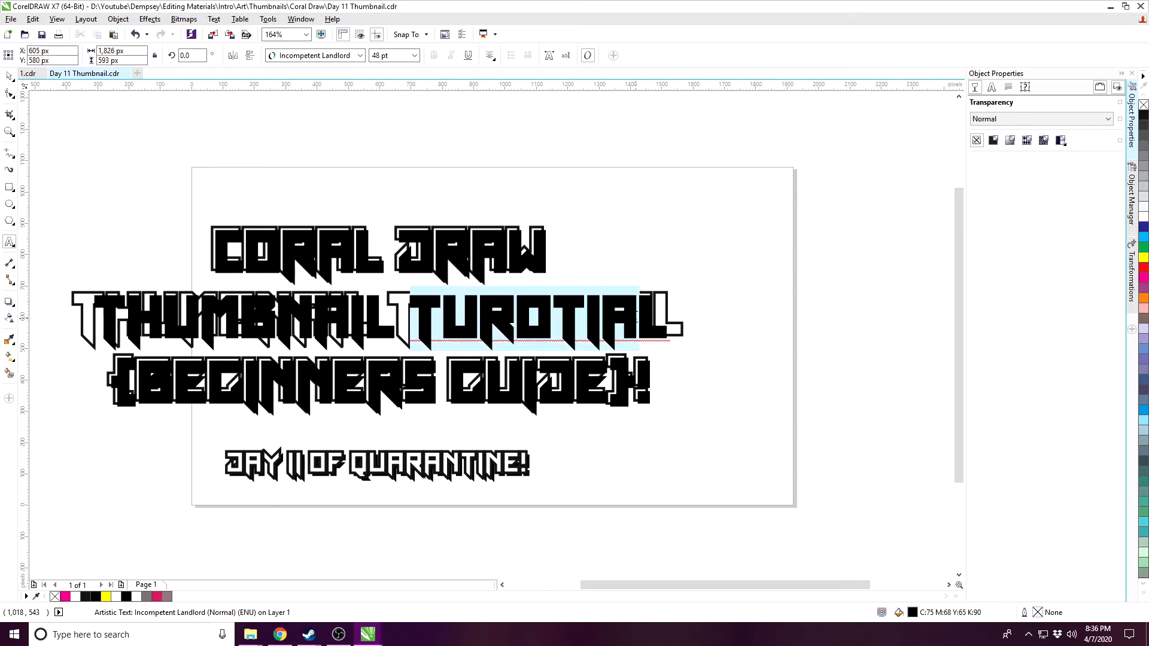
key("Delete")
key("Delete")
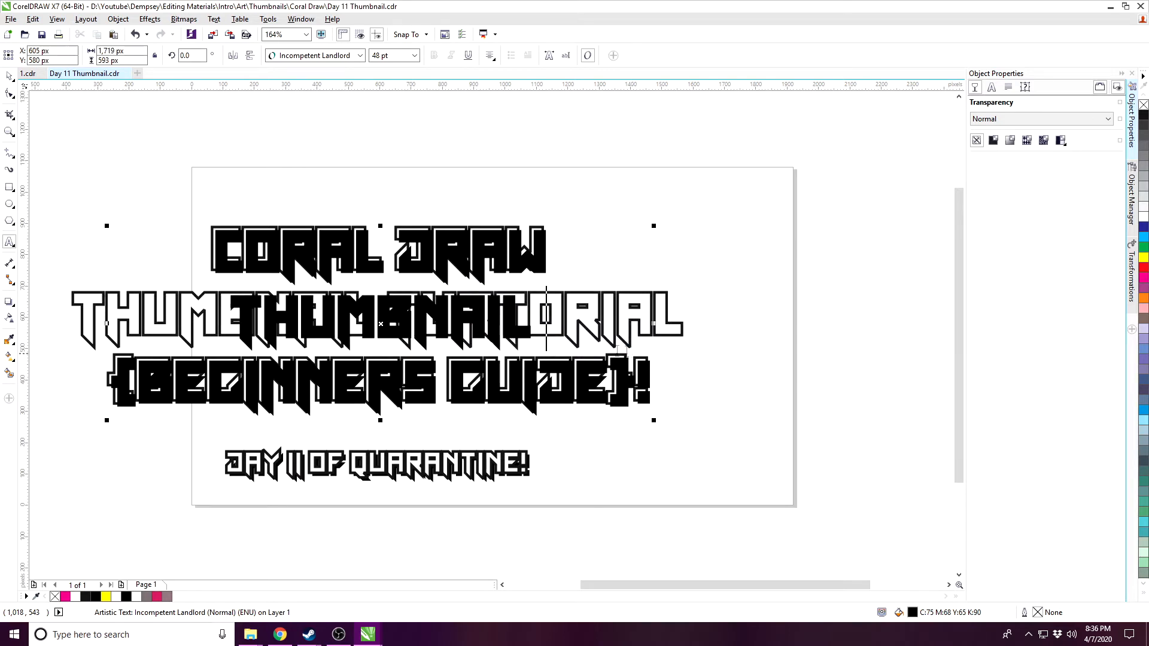
left_click(9, 76)
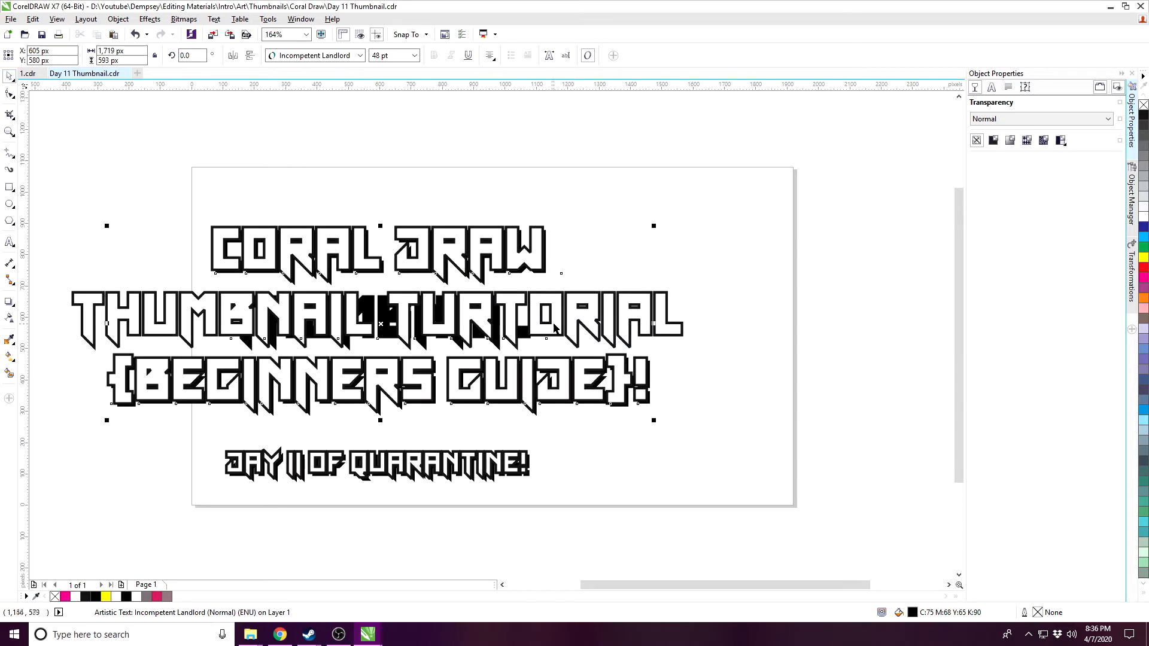
double_click(565, 317)
left_click(393, 317)
left_click_drag(393, 316, 677, 324)
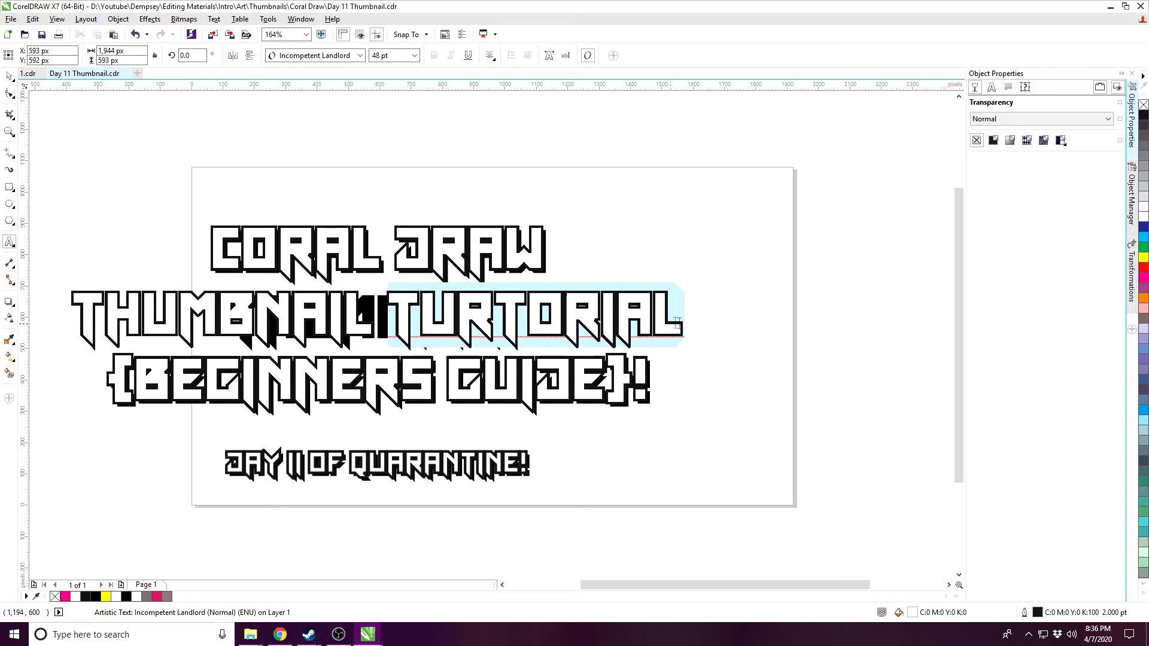
key("Delete")
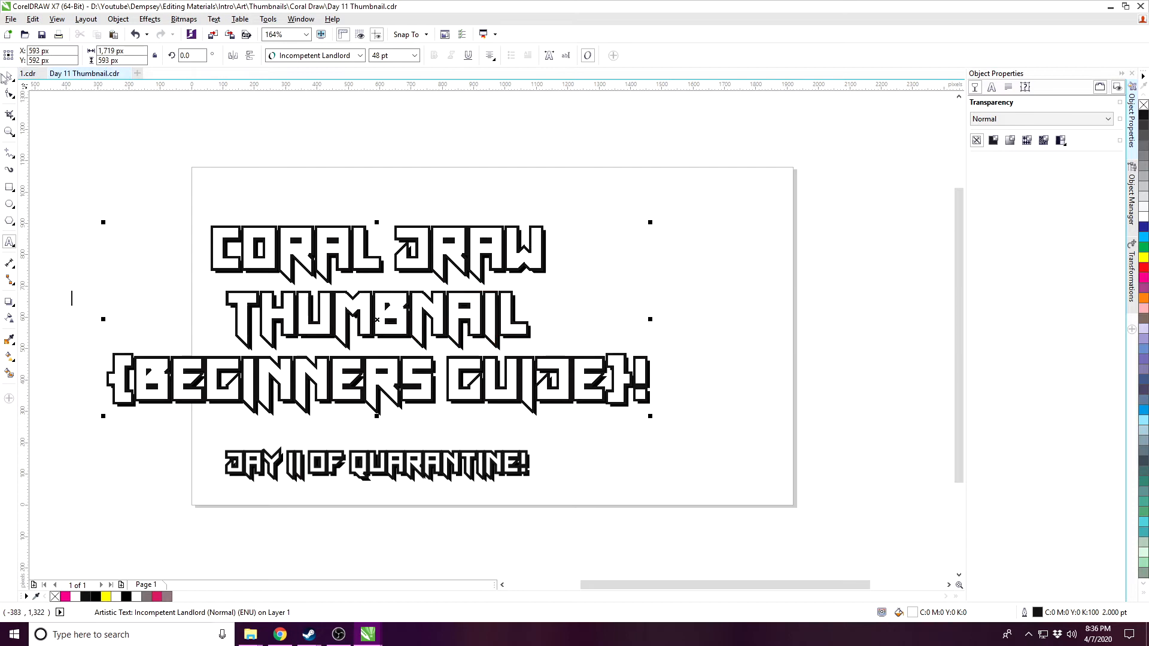
Step: Set both title copies to 36 pt and move them together inside the page, centred at about X 726 px, Y 763 px
left_click(9, 92)
key("space")
left_click_drag(49, 141, 706, 443)
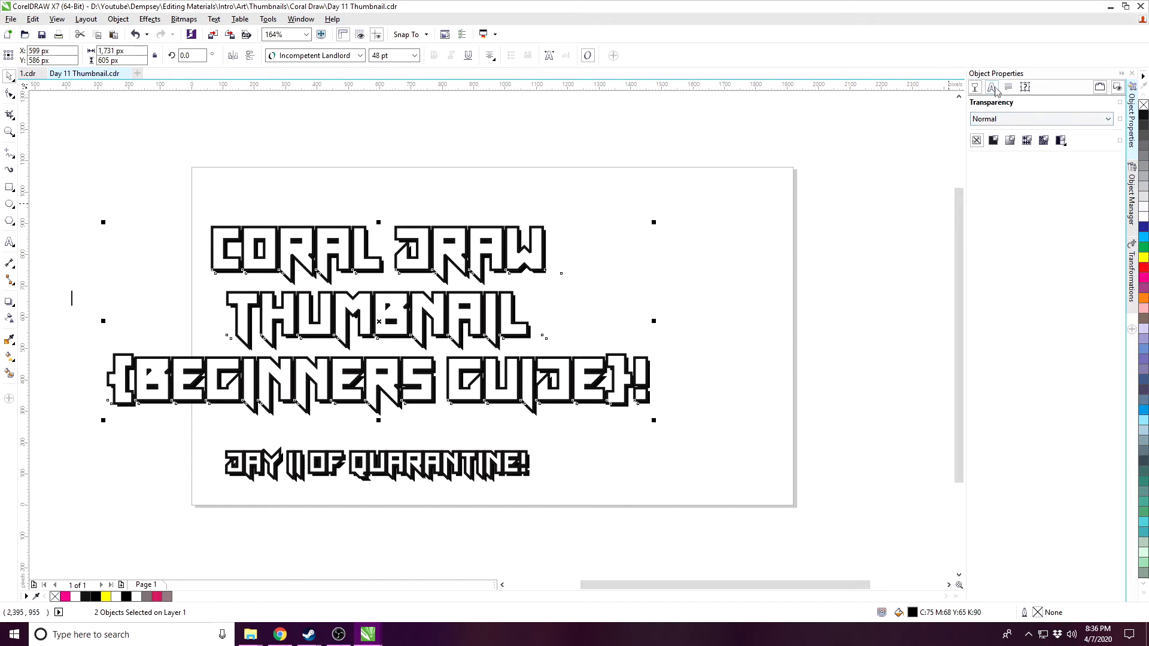
left_click(1108, 136)
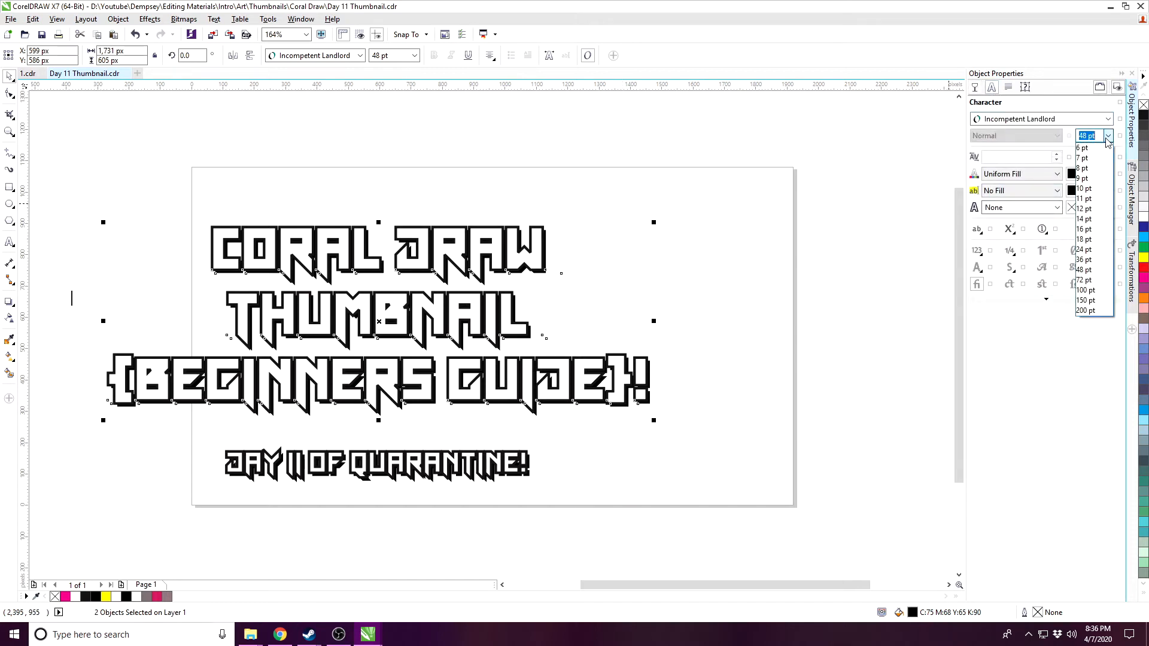
left_click(1090, 263)
left_click_drag(70, 120, 721, 439)
left_click_drag(402, 297, 442, 254)
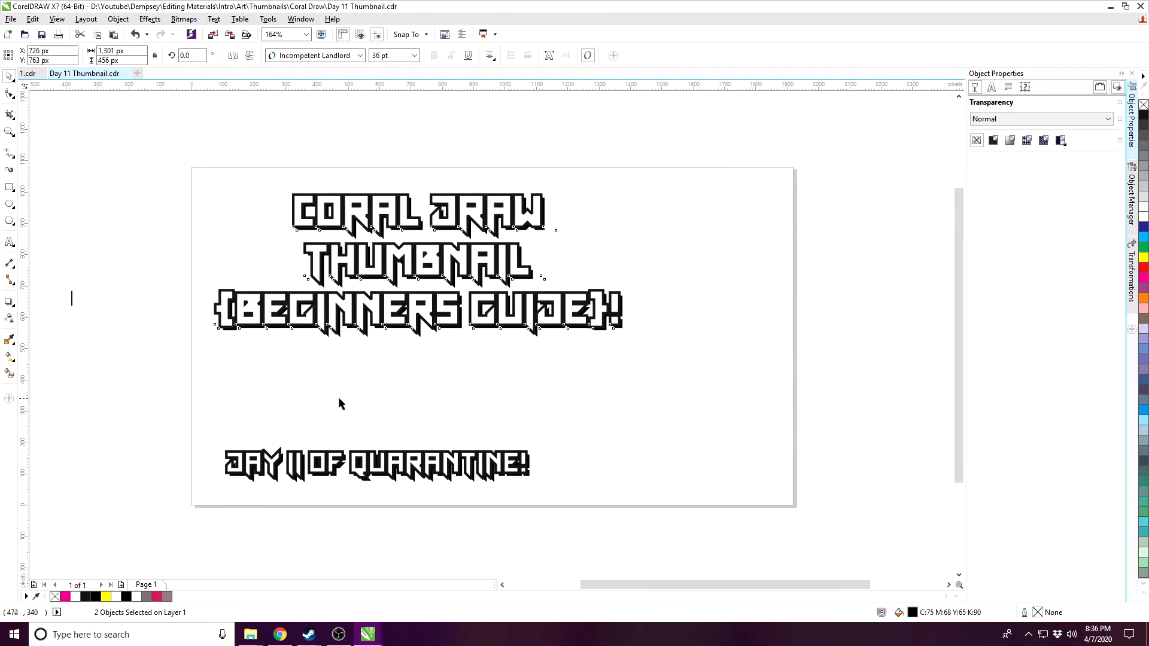
Step: Change the day number from 11 to 12 in both copies of the "OF QUARANTINE!" text
left_click(178, 436)
double_click(305, 468)
key("BackSpace")
type("2")
left_click(10, 76)
scroll(334, 484, "up", 5)
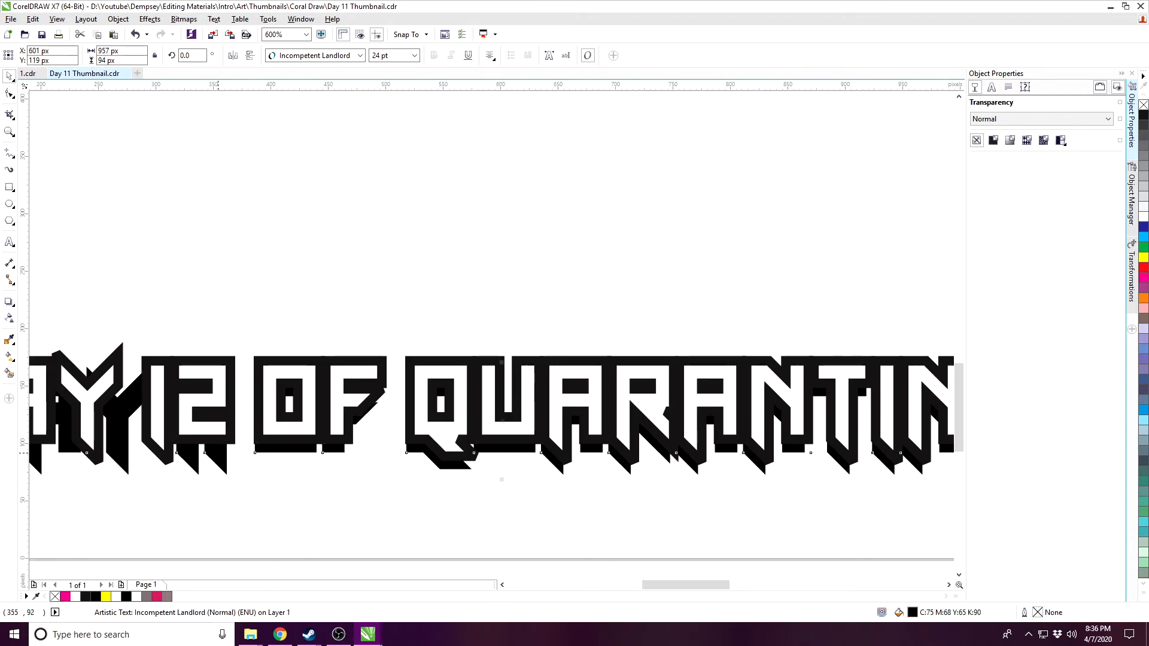
double_click(217, 453)
left_click(254, 454)
key("BackSpace")
type("2")
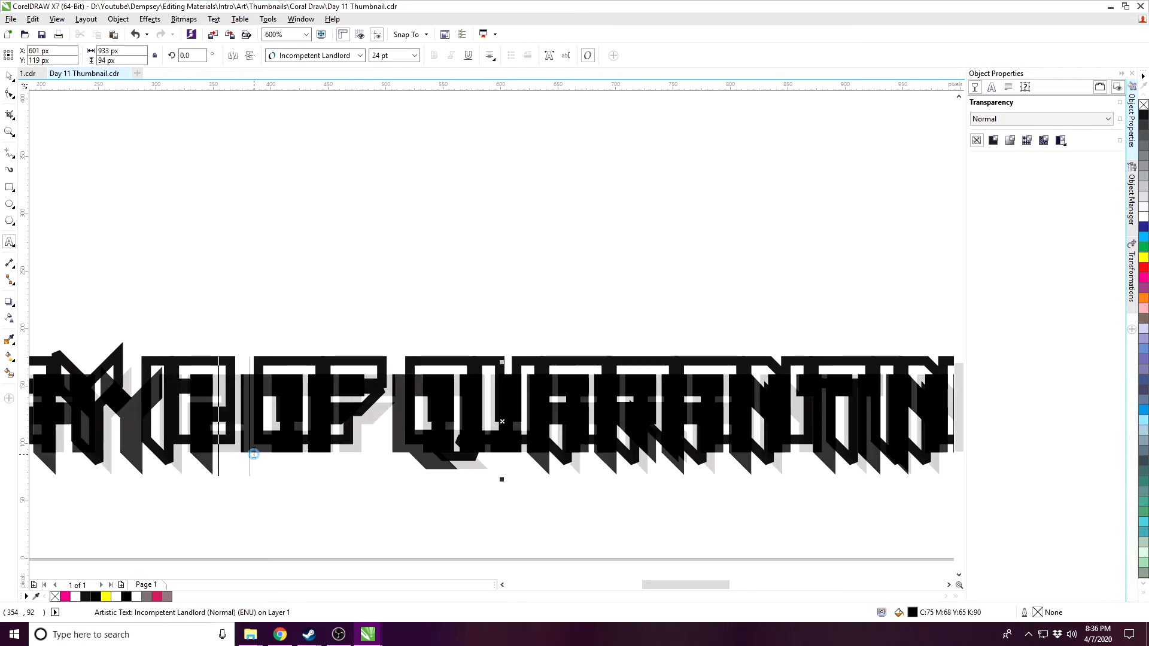
left_click(9, 76)
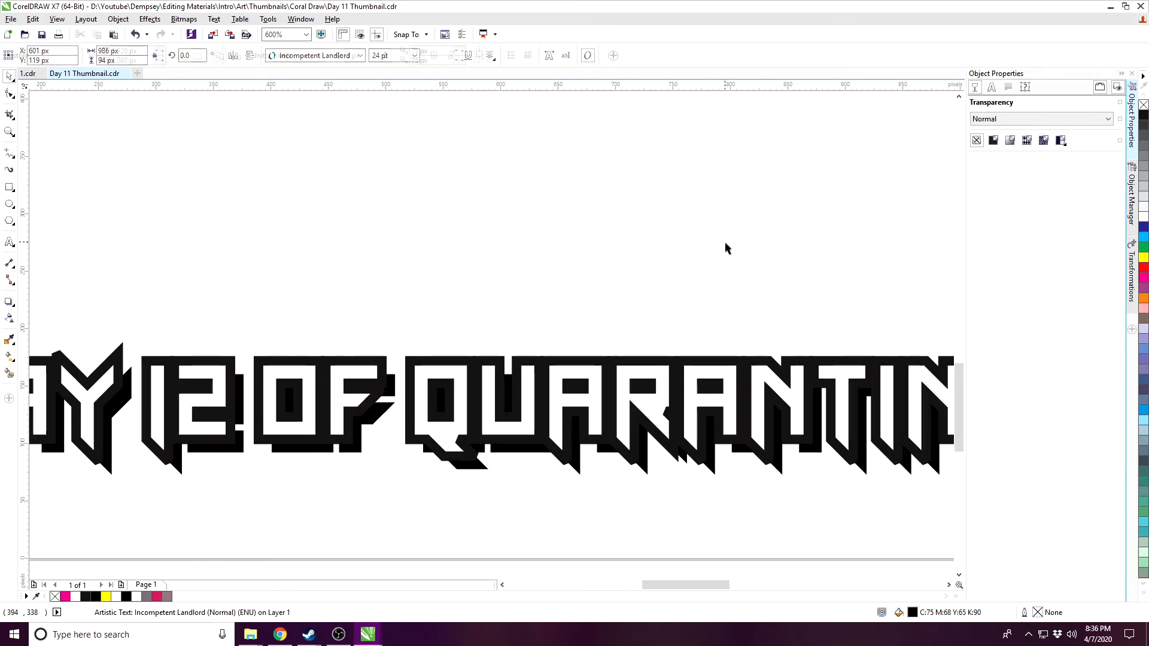
Step: Browse the available fonts for the white title text, previewing Arial and Palatino Linotype, without applying any
scroll(727, 245, "down", 4)
left_click(748, 236)
left_click(992, 89)
left_click(870, 145)
left_click(1024, 118)
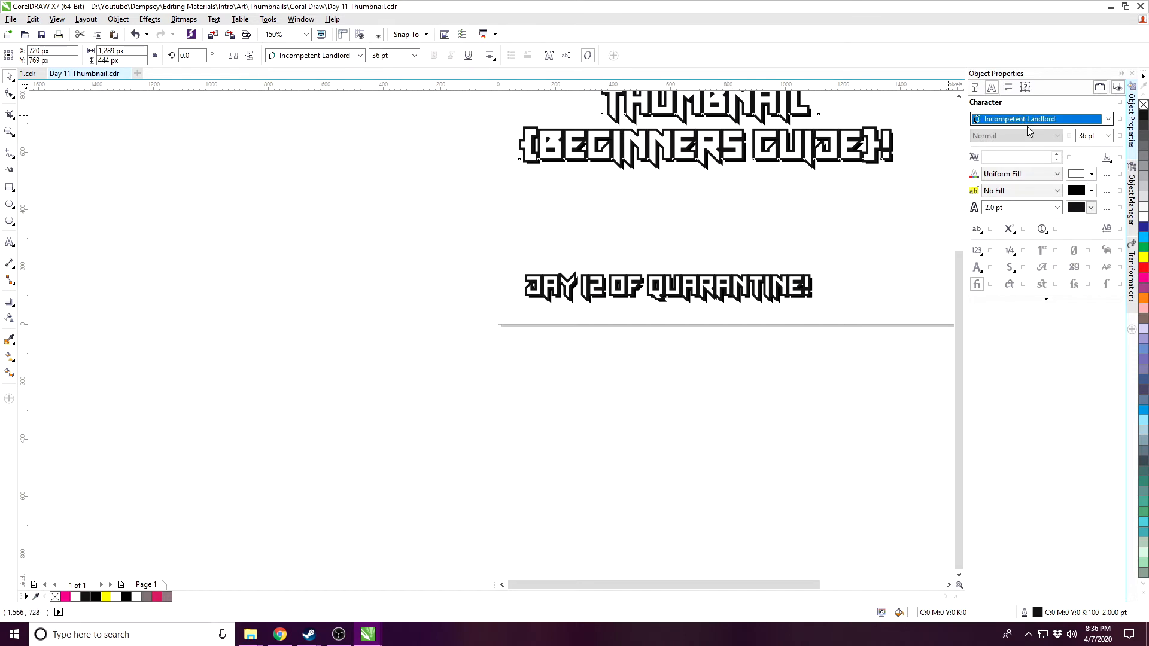
left_click(1026, 122)
mouse_move(1021, 150)
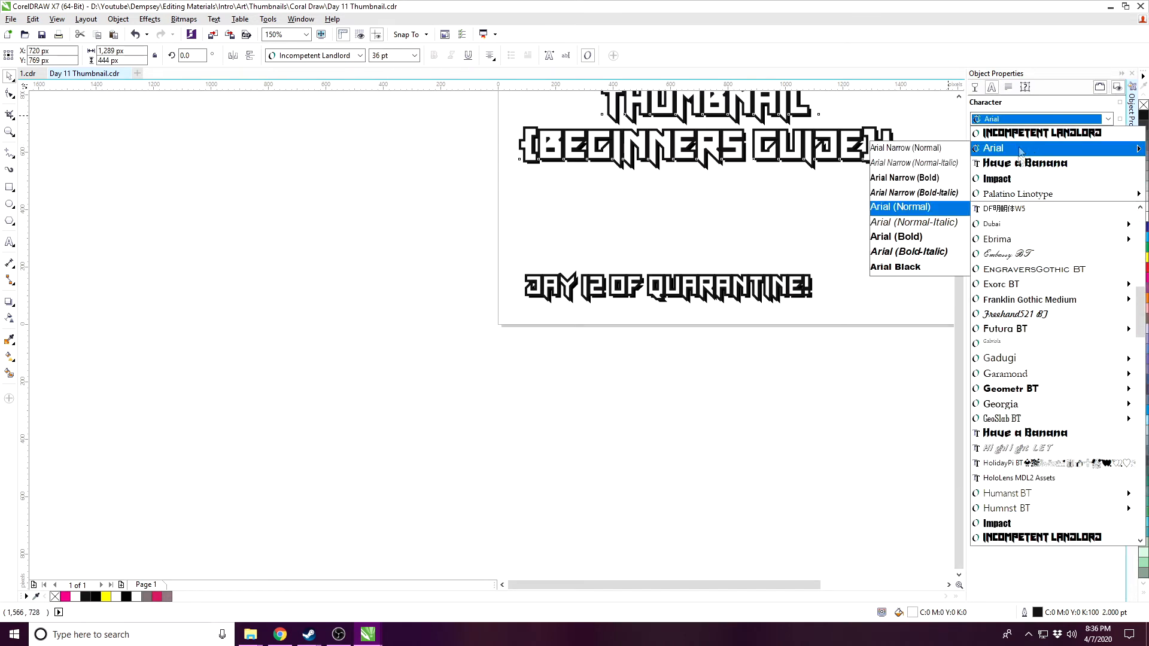
mouse_move(1050, 193)
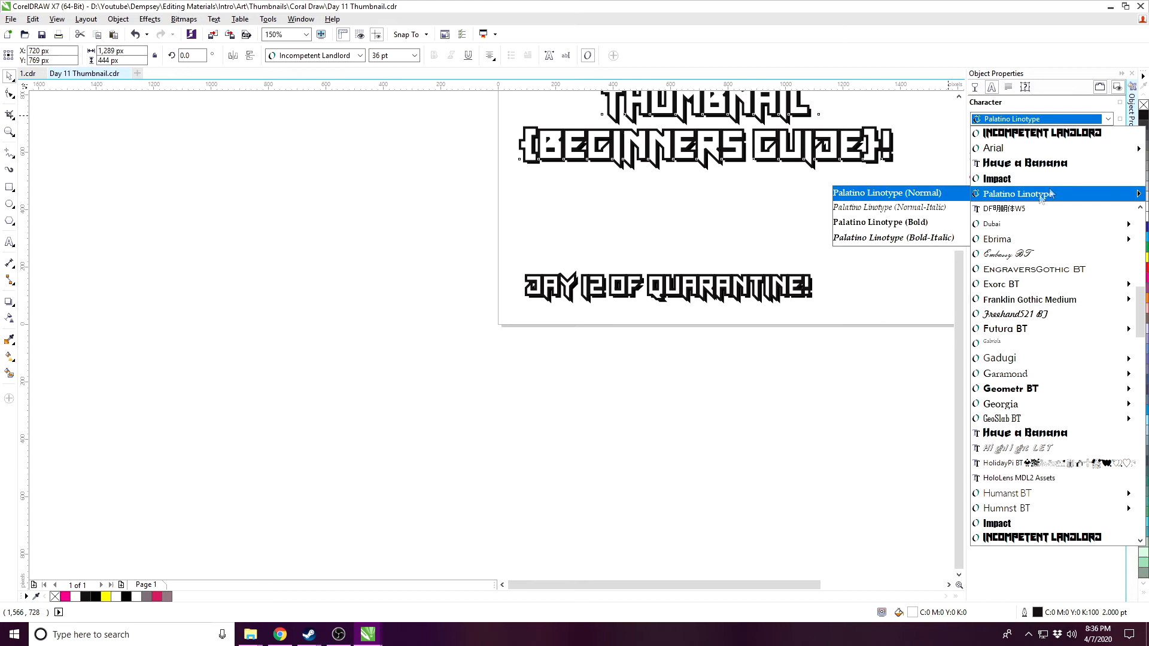
left_click(365, 174)
left_click_drag(739, 179, 429, 315)
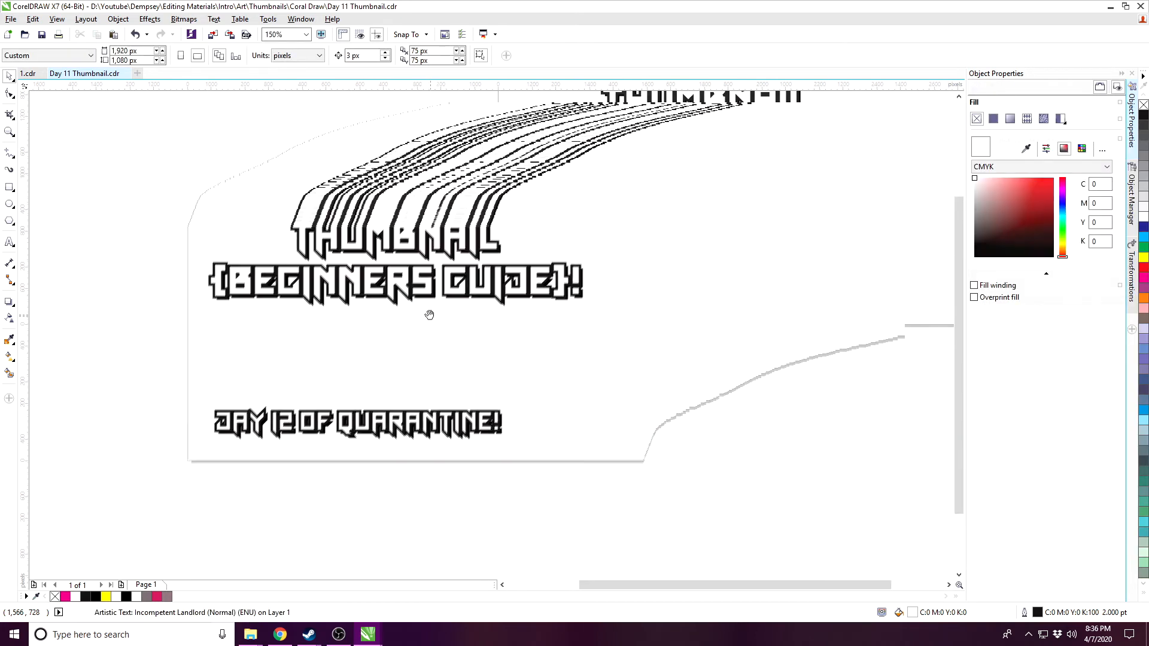
mouse_move(102, 122)
left_mouse_down()
mouse_move(538, 428)
mouse_move(662, 450)
left_mouse_up()
left_click(651, 383)
left_click(250, 633)
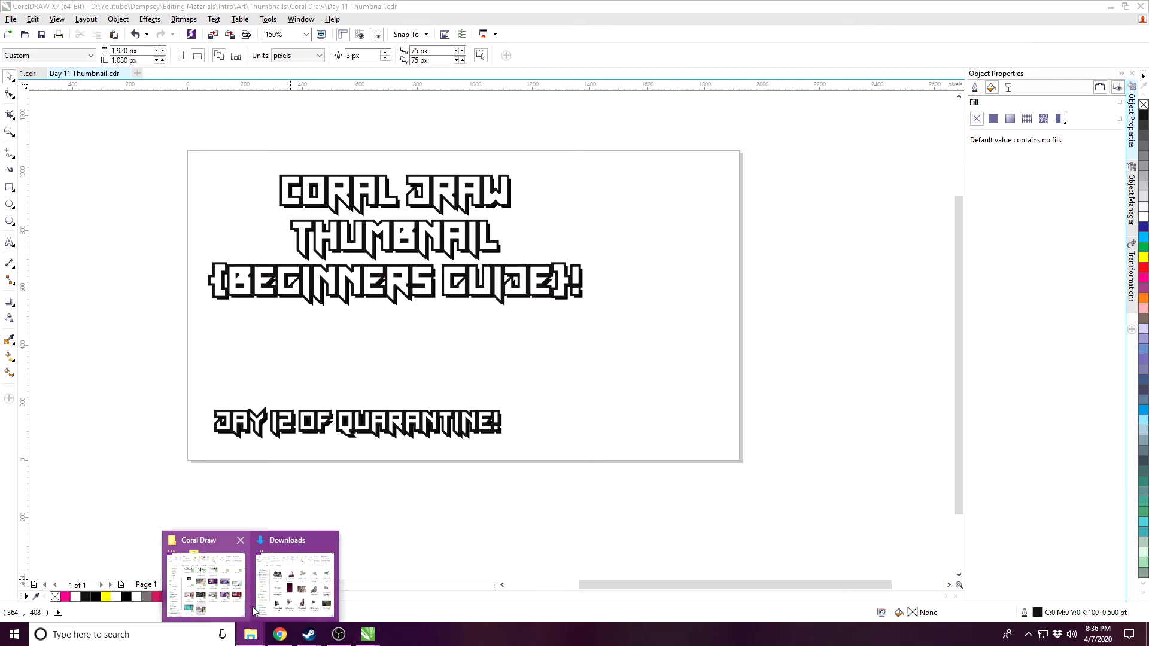
left_click(262, 587)
left_click_drag(360, 405, 676, 318)
left_click(717, 378)
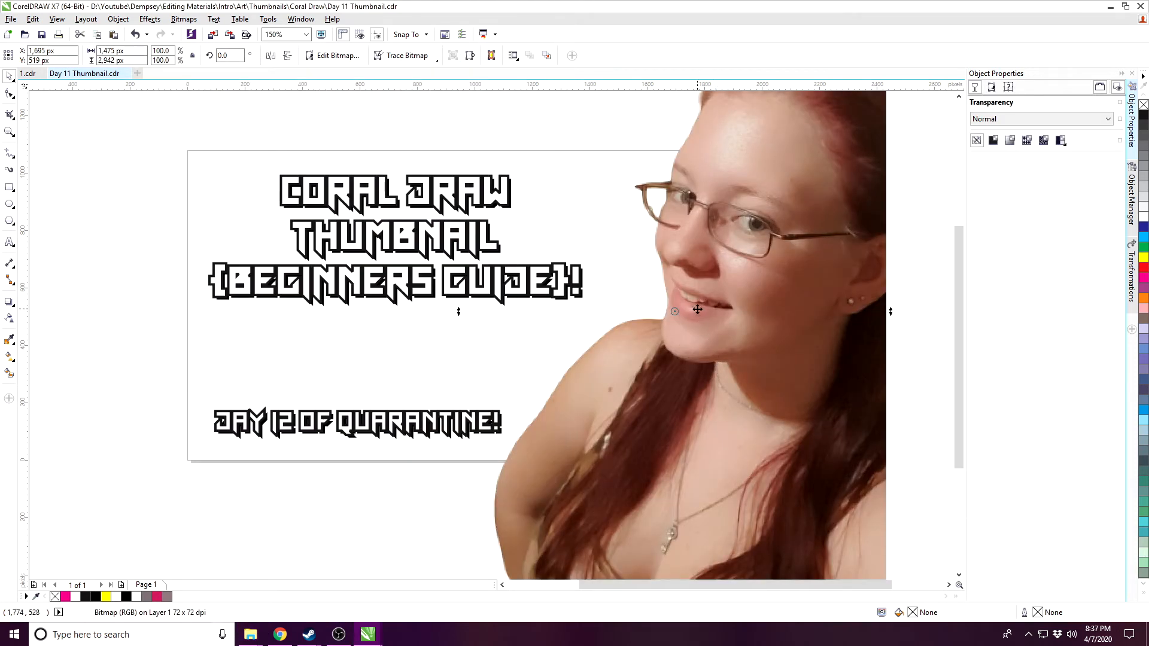
Step: Scale the photo to about 34.6% (510 x 1,017 px) and place it in the page's lower-right corner
scroll(697, 310, "down", 2)
left_click_drag(855, 183, 844, 259)
left_click_drag(785, 171, 712, 312)
left_click_drag(679, 391, 674, 393)
left_click(776, 359)
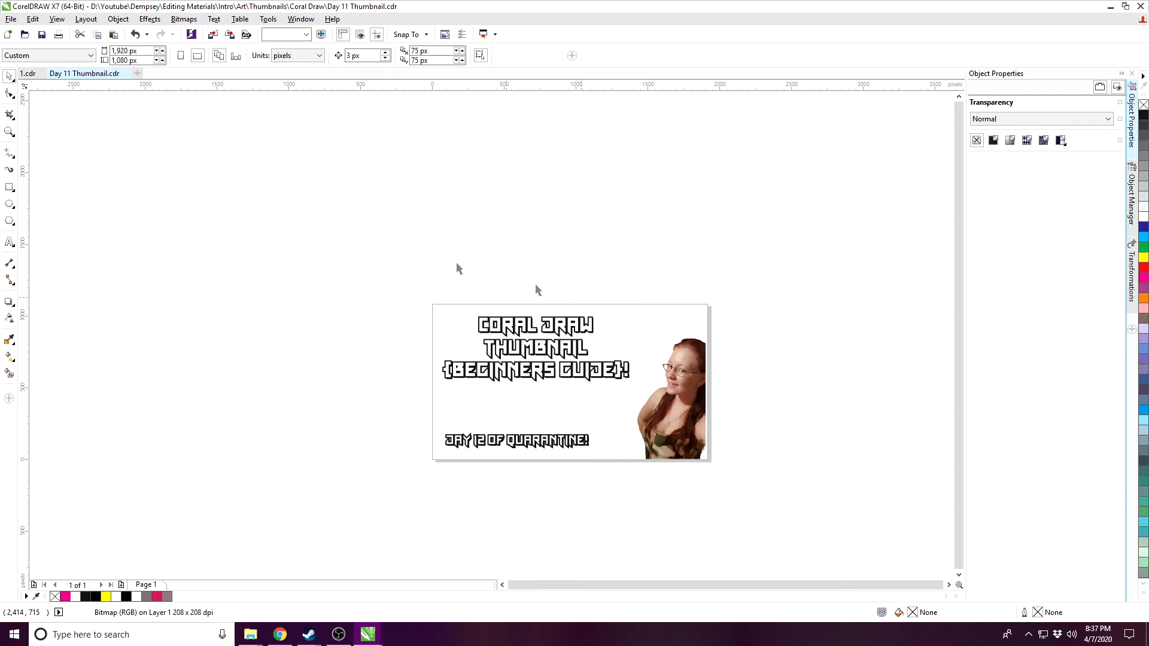
Step: Draw a rectangle around the page and set its size to 1,920 x 1,080 px
left_click(10, 186)
mouse_move(425, 300)
left_mouse_down()
mouse_move(688, 456)
mouse_move(723, 463)
left_mouse_up()
double_click(107, 52)
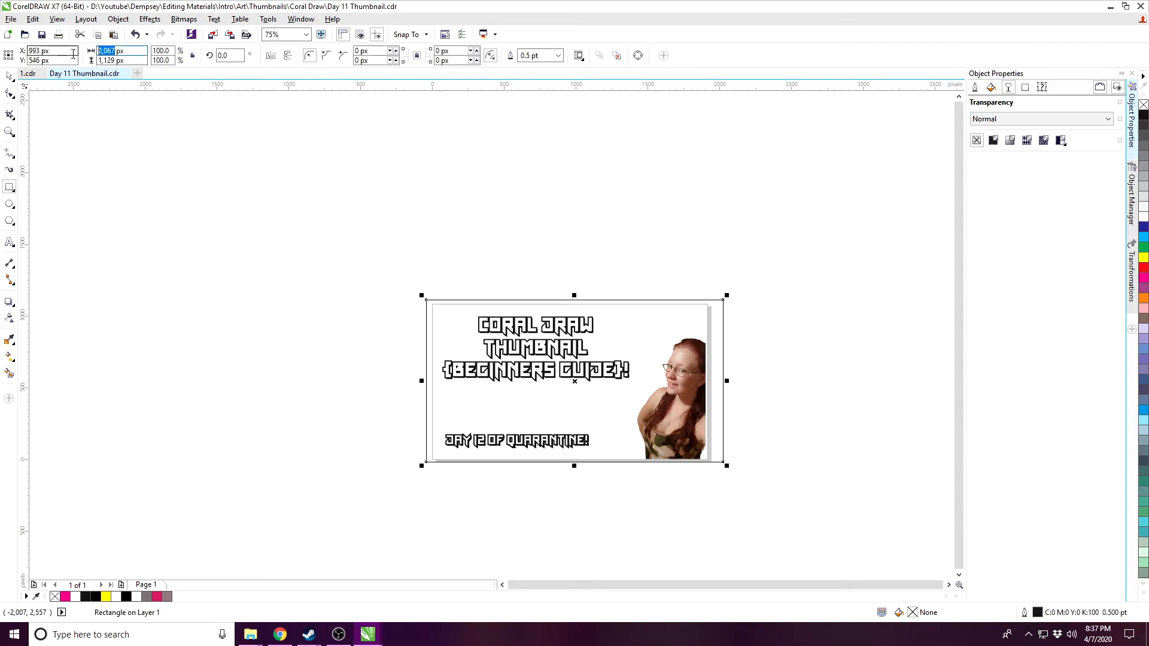
type("1")
key("Tab")
type("1080")
key("Return")
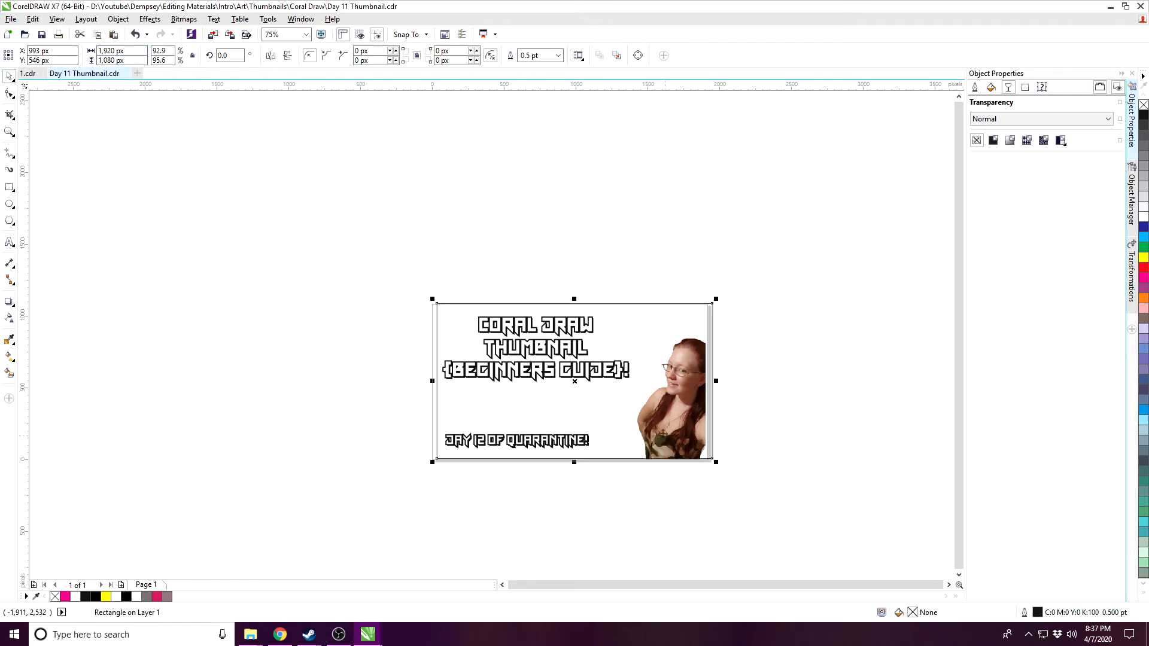
Step: Move the rectangle onto the page edges, centred at about X 964 px, Y 540 px, and send it to the back of the layer
scroll(694, 461, "up", 2)
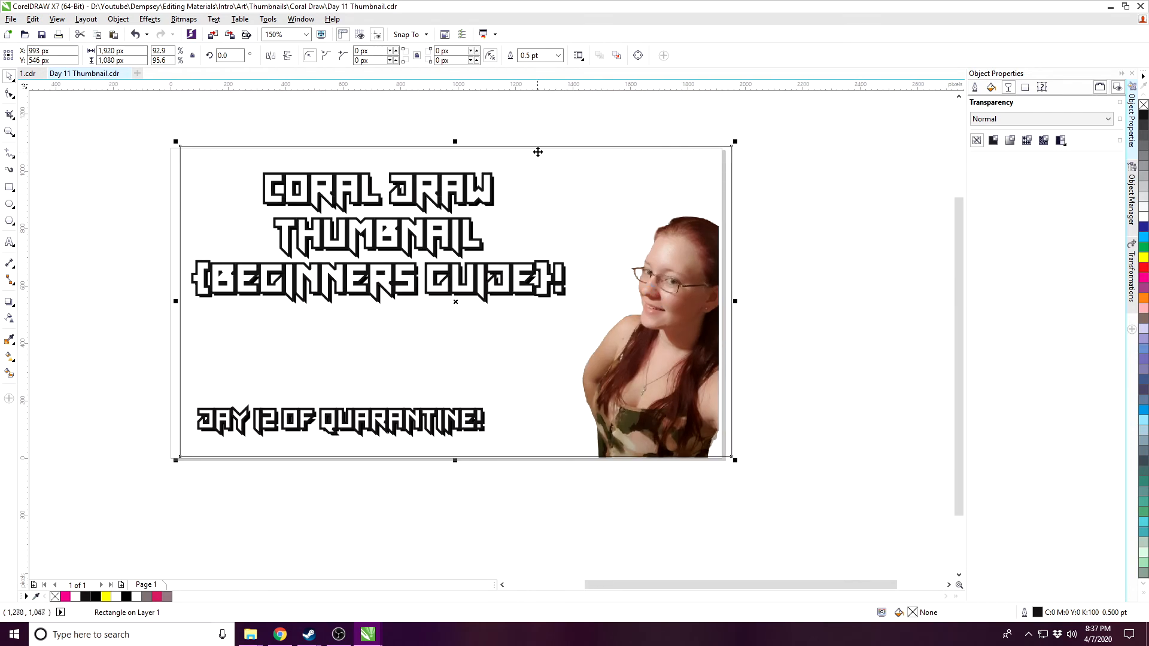
left_click_drag(543, 149, 532, 148)
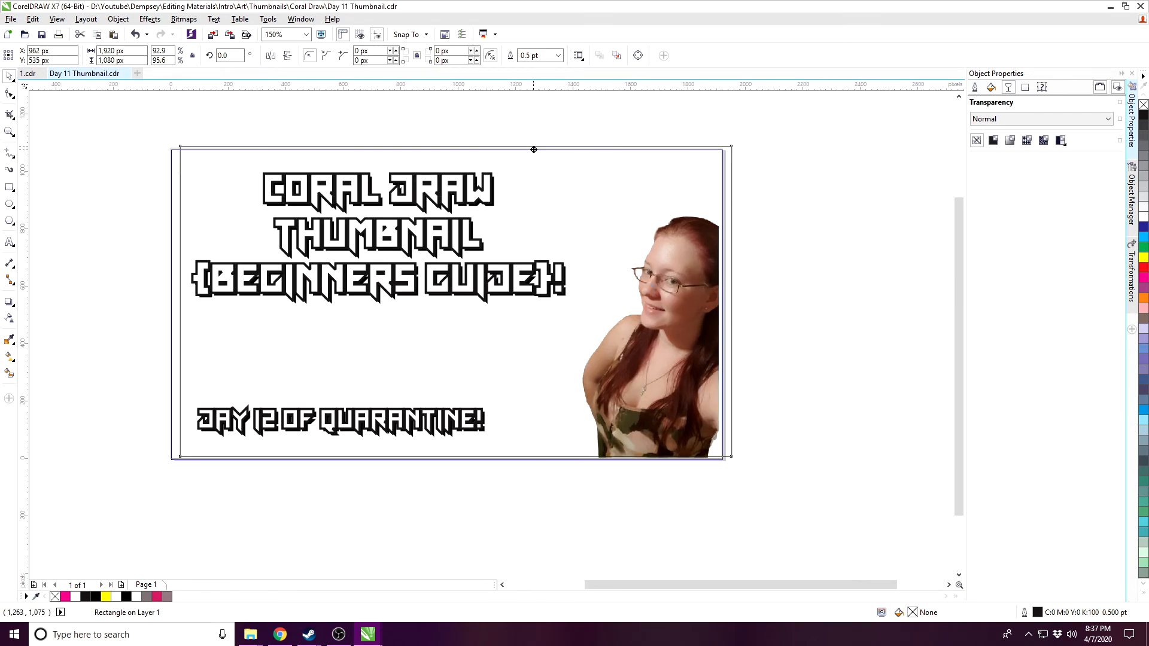
left_click(806, 294)
mouse_move(681, 330)
left_mouse_down()
mouse_move(682, 311)
mouse_move(681, 327)
left_mouse_up()
left_click_drag(839, 536, 542, 248)
left_click(665, 317)
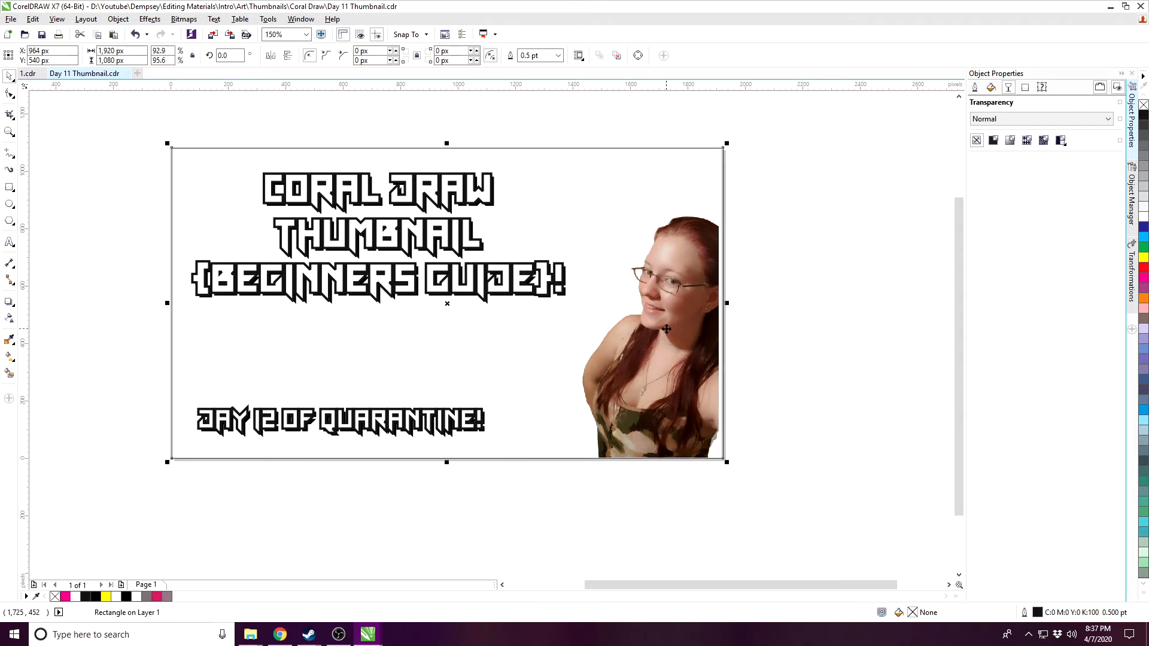
right_click(688, 148)
mouse_move(735, 325)
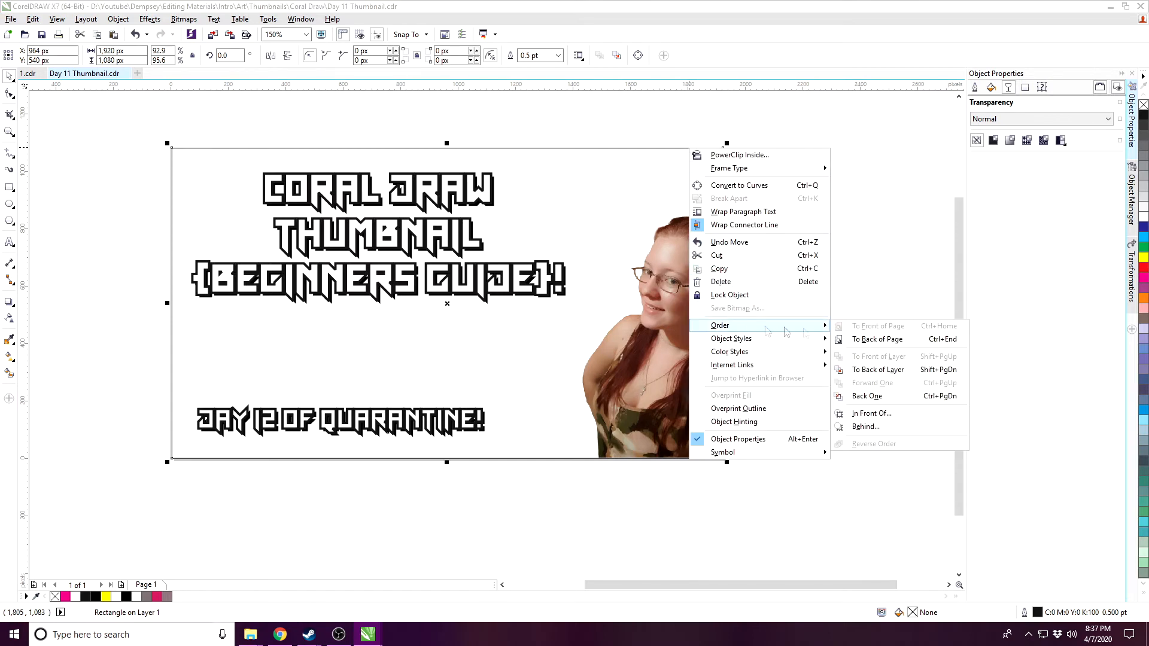
left_click(888, 369)
Step: Enlarge the photo to about 42.6% (628 x 1,252 px) and move it against the page's right edge, centred at about X 1,612 px, Y 624 px
left_click(643, 369)
left_click_drag(644, 370, 648, 370)
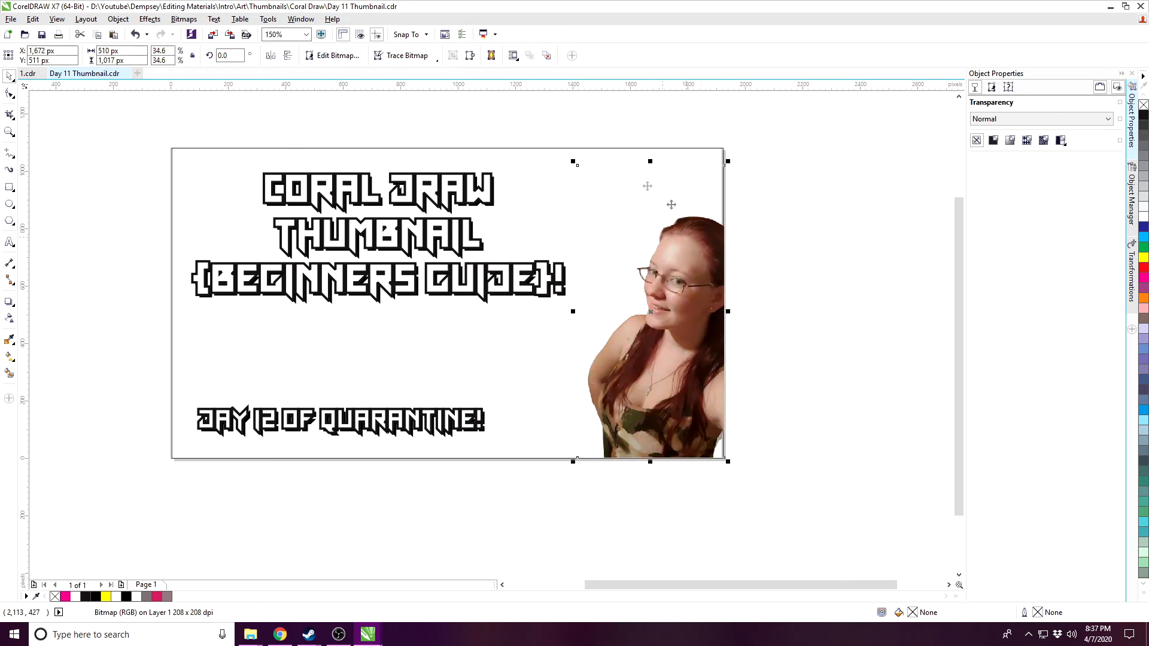
left_click_drag(574, 162, 547, 131)
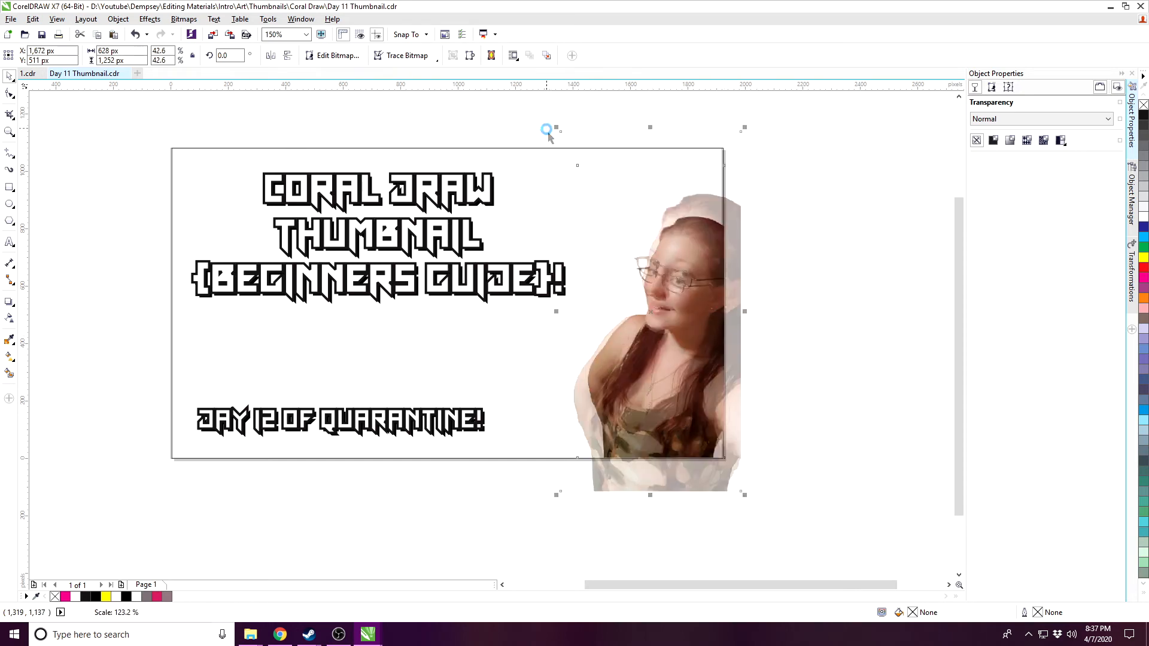
mouse_move(672, 348)
left_mouse_down()
mouse_move(651, 319)
mouse_move(664, 329)
left_mouse_up()
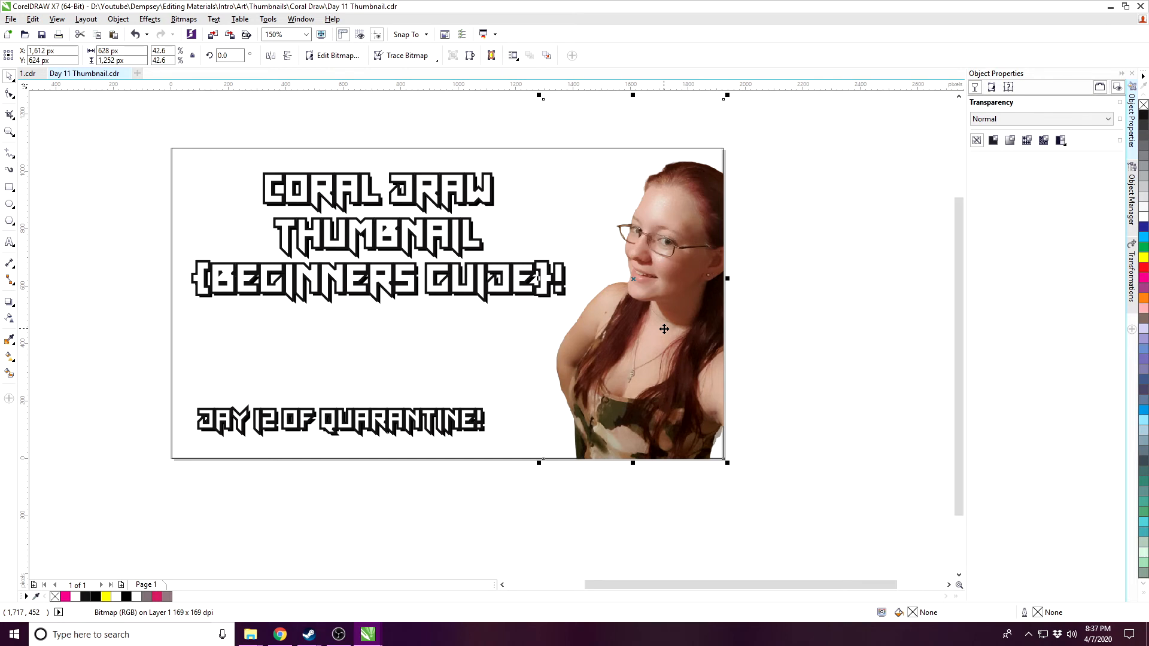
left_click(801, 332)
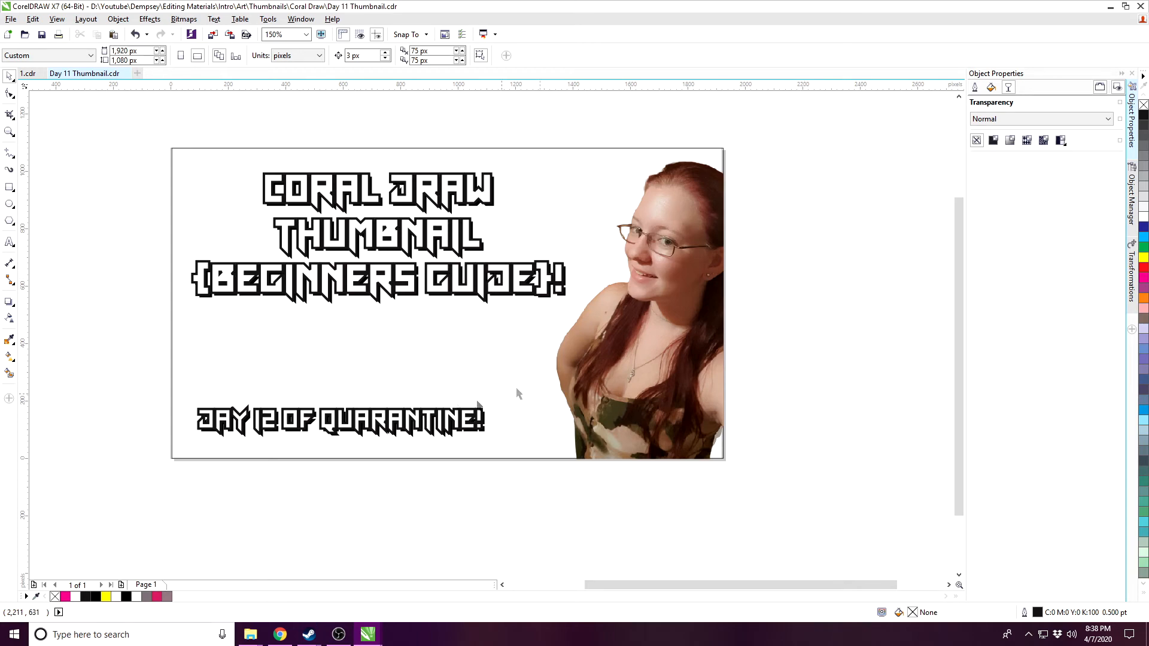
Step: Switch to File Explorer and open the Backgrounds folder inside the Art folder
left_click_drag(70, 102, 832, 523)
left_click(776, 305)
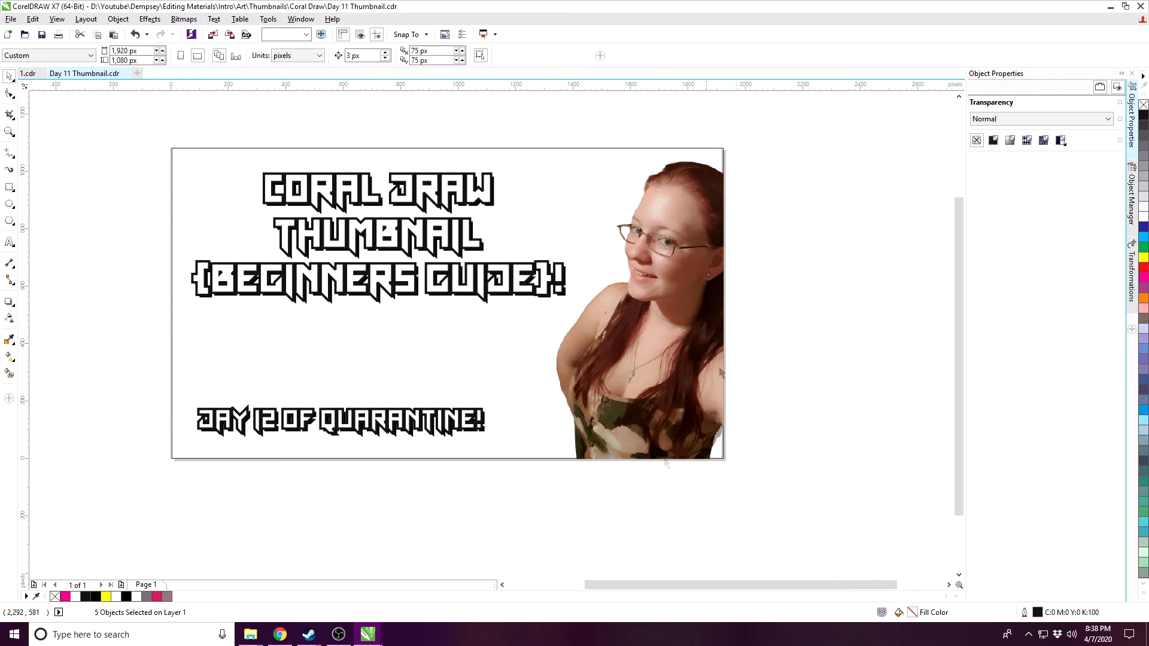
mouse_move(250, 635)
left_click(264, 582)
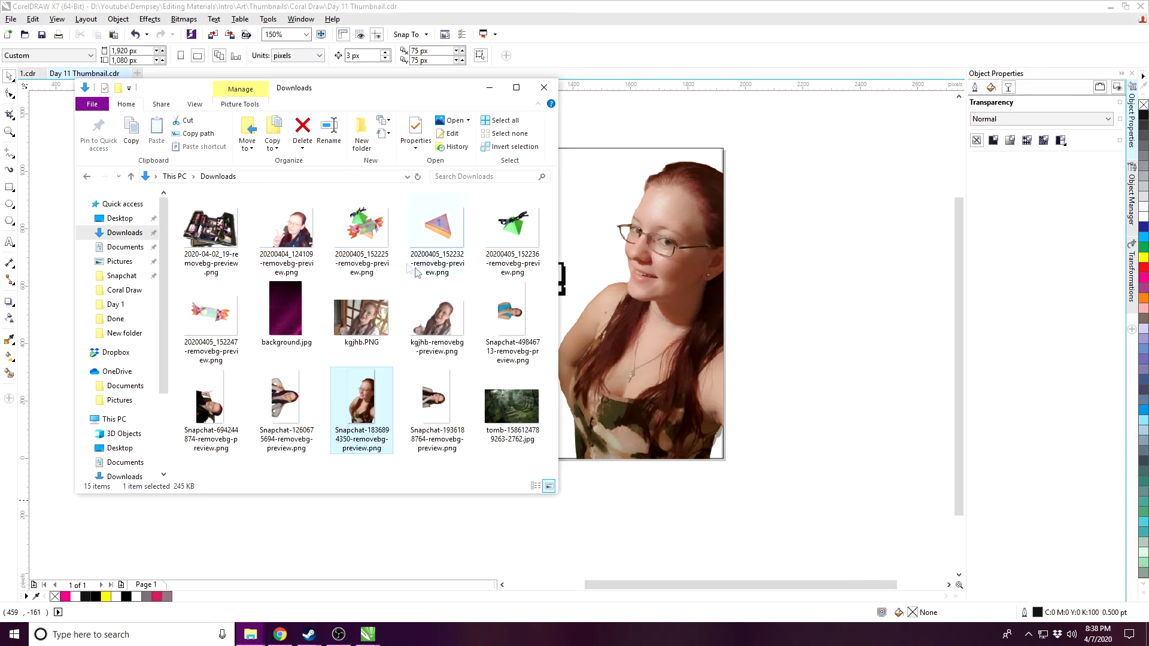
left_click(203, 578)
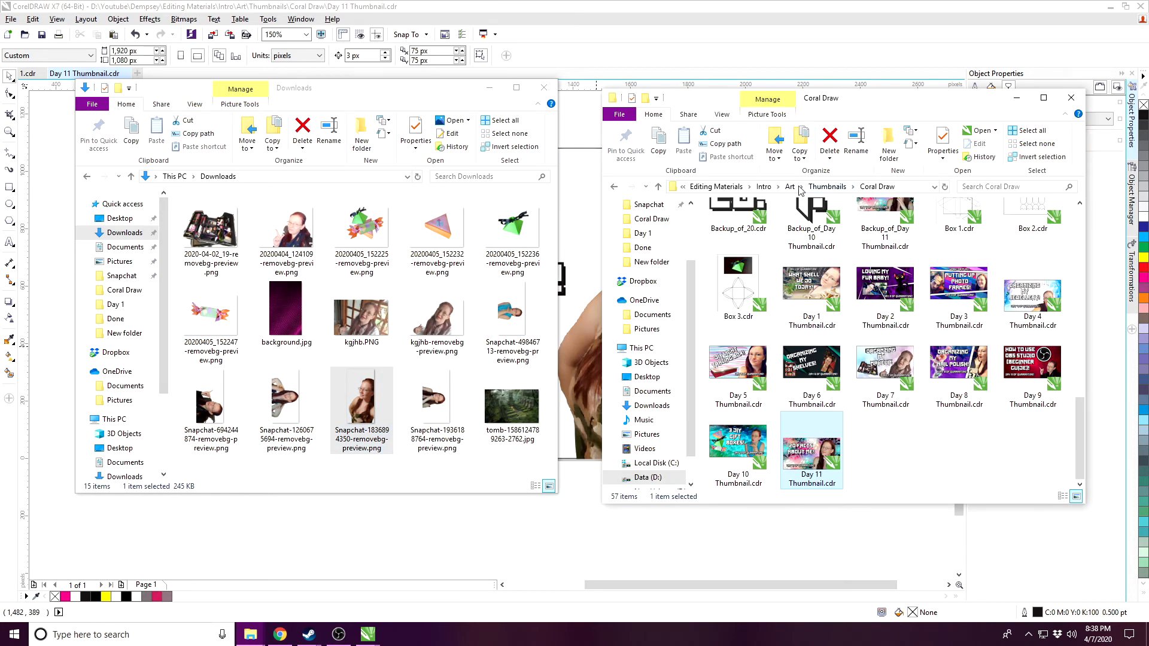
left_click(765, 187)
double_click(733, 223)
double_click(733, 223)
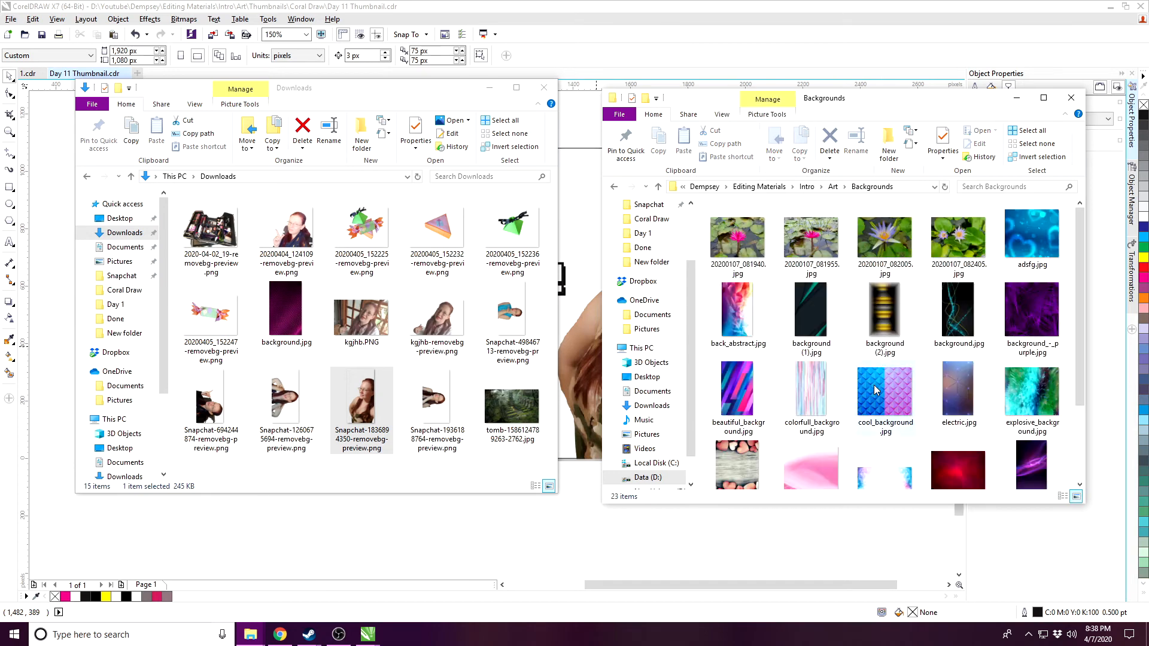
Step: Import back_abstract.jpg from the Backgrounds folder onto the page and rotate it 90 degrees
left_click(887, 354)
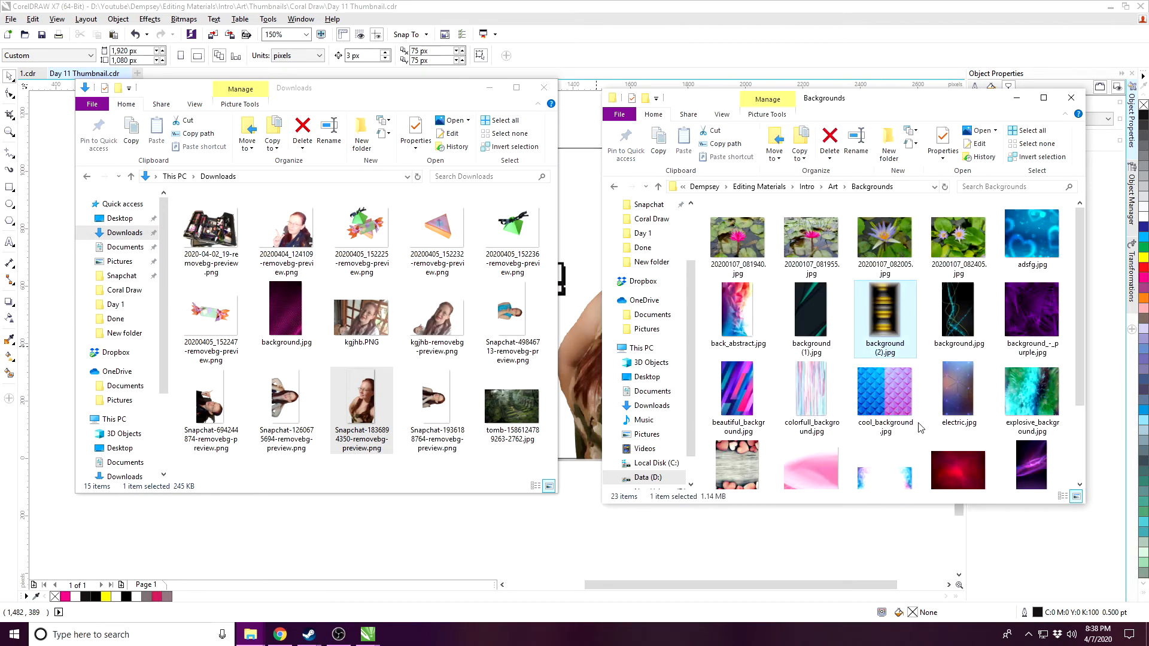
scroll(920, 427, "down", 2)
left_click(1005, 482)
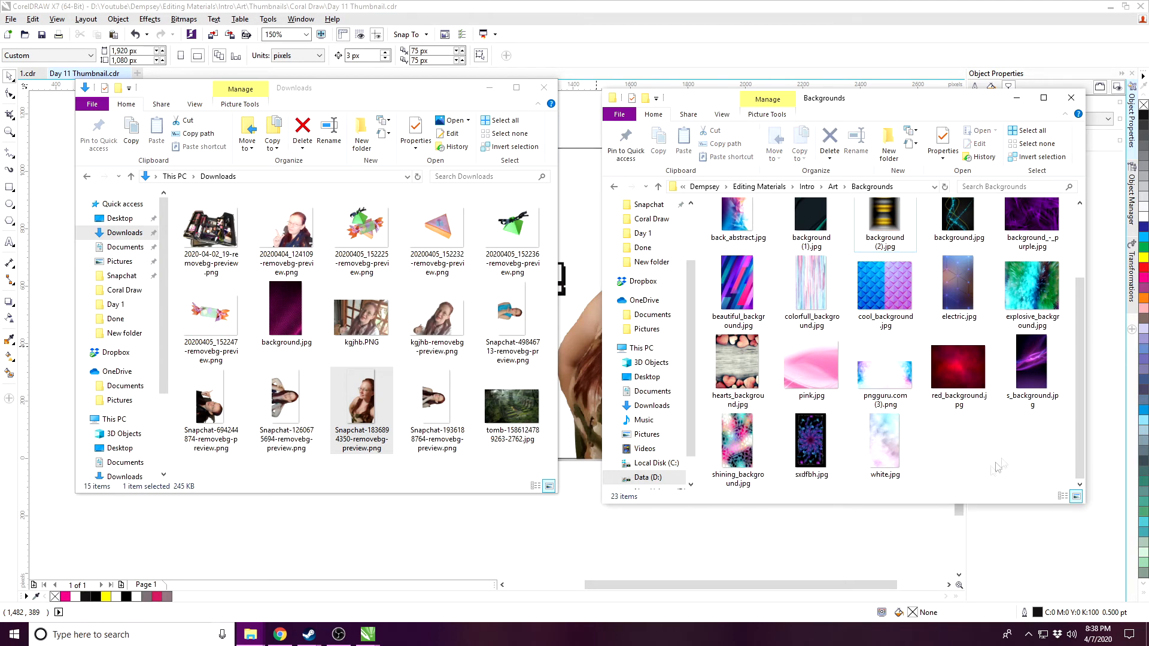
scroll(913, 368, "up", 2)
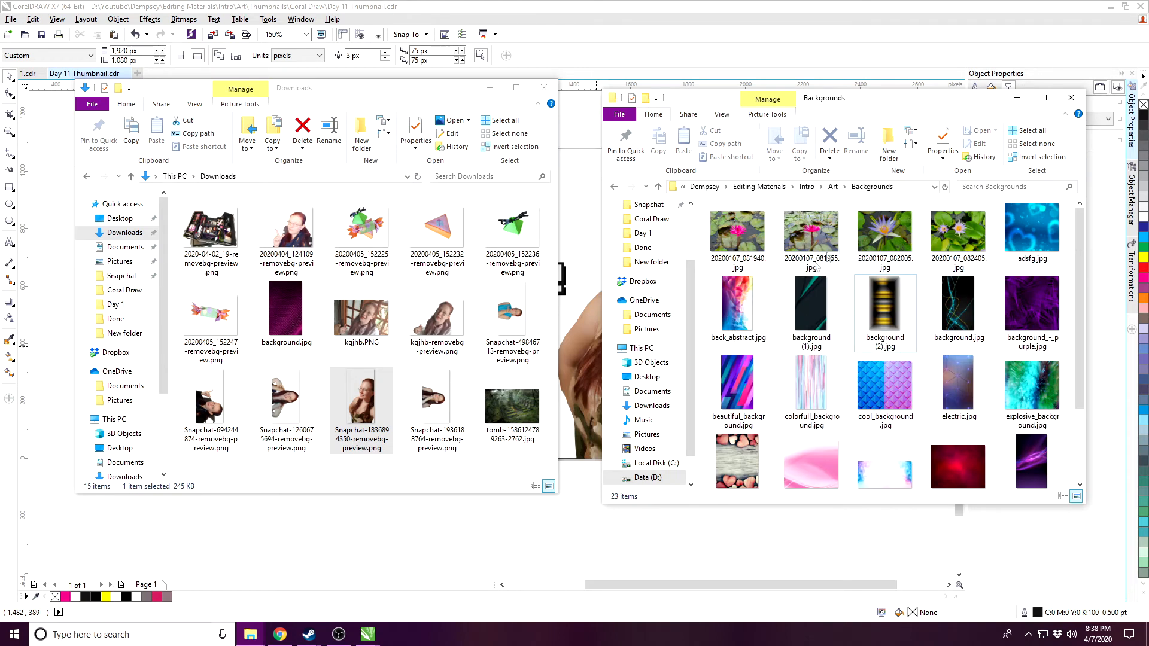
left_click_drag(729, 325, 575, 223)
scroll(575, 223, "down", 3)
left_click(217, 56)
type("90")
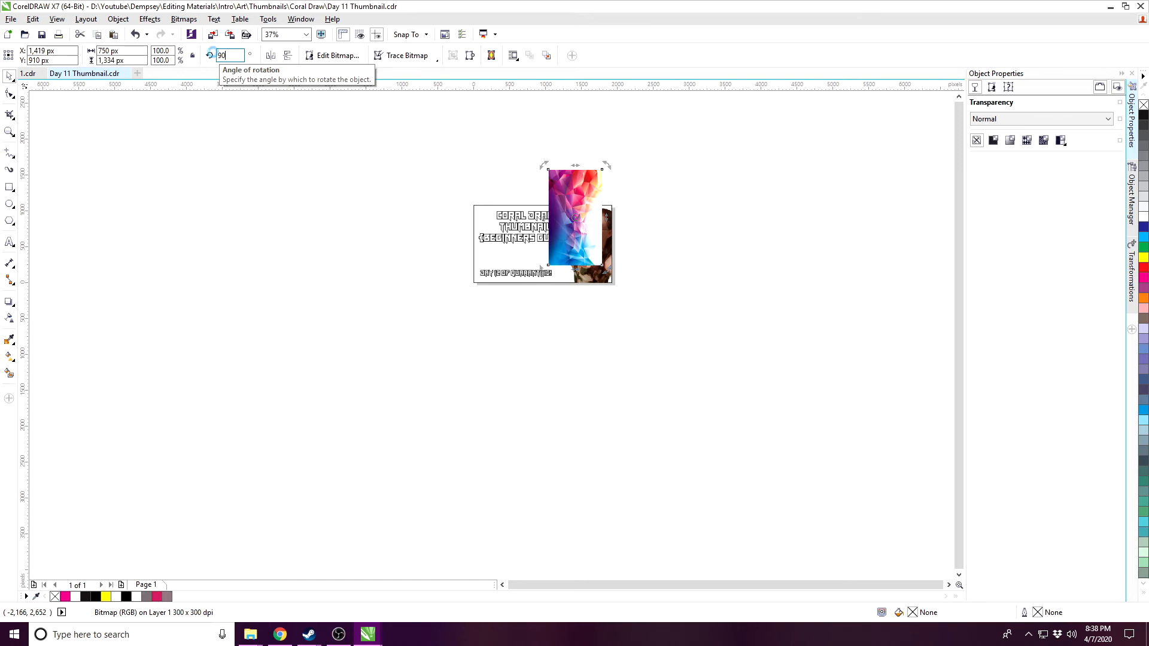
key("Return")
left_click(610, 146)
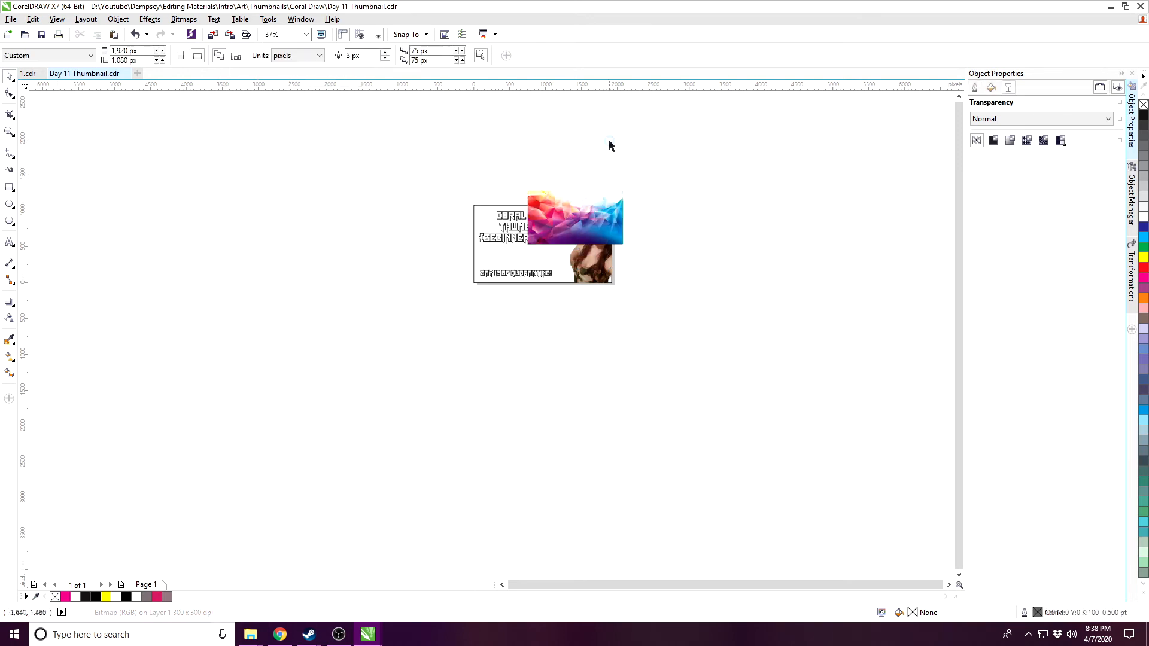
Step: Enlarge the background image to about 164.9% (2,200 x 1,237 px) and move it over the whole page, centred at about X 1,040 px, Y 593 px
scroll(610, 146, "up", 3)
left_click(658, 347)
scroll(688, 347, "down", 2)
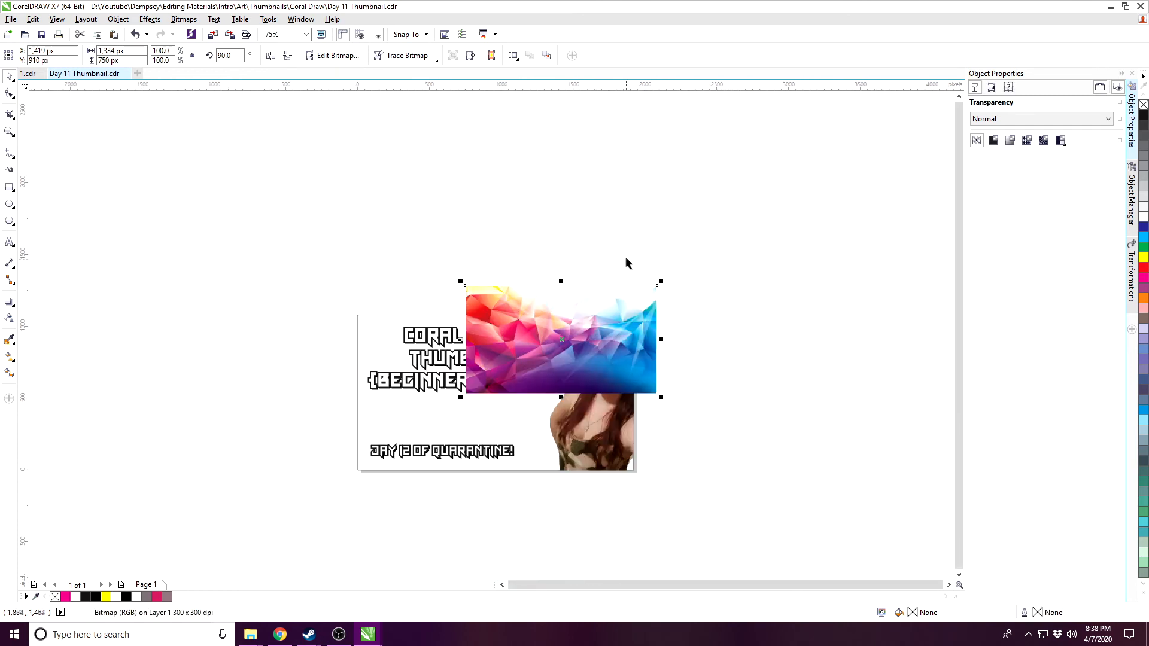
scroll(628, 264, "up", 2)
scroll(744, 353, "down", 2)
left_click_drag(751, 351, 612, 449)
Step: Send the background image to the back of the page, behind the text, photo and rectangle
right_click(589, 458)
mouse_move(658, 340)
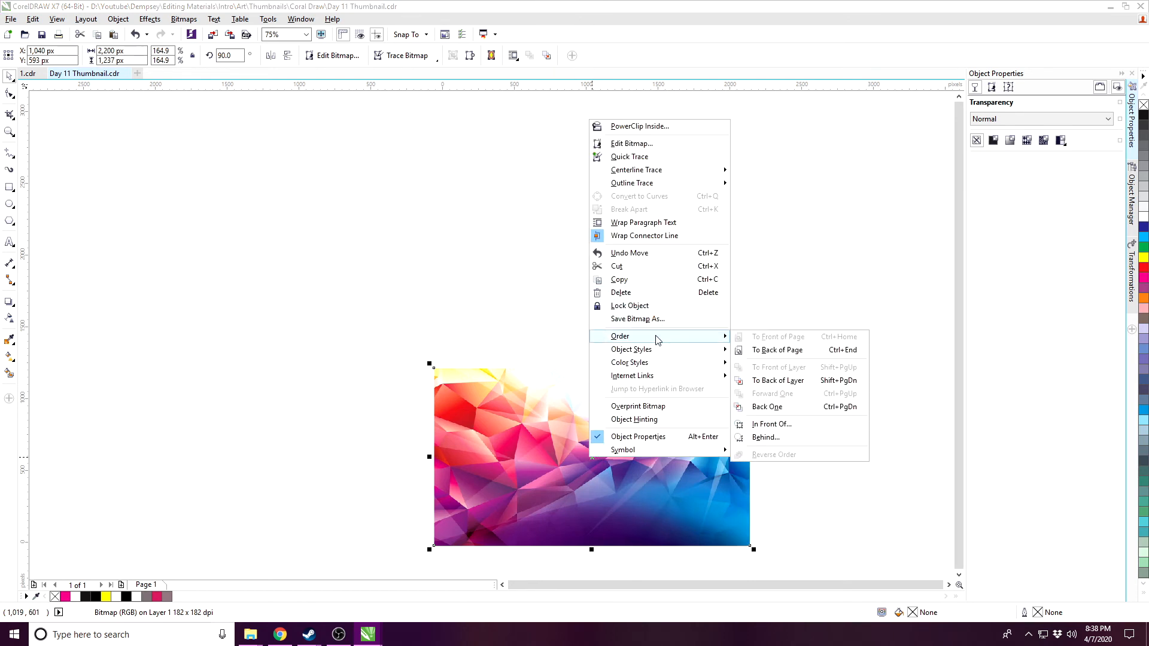
left_click(502, 371)
right_click(513, 377)
mouse_move(566, 262)
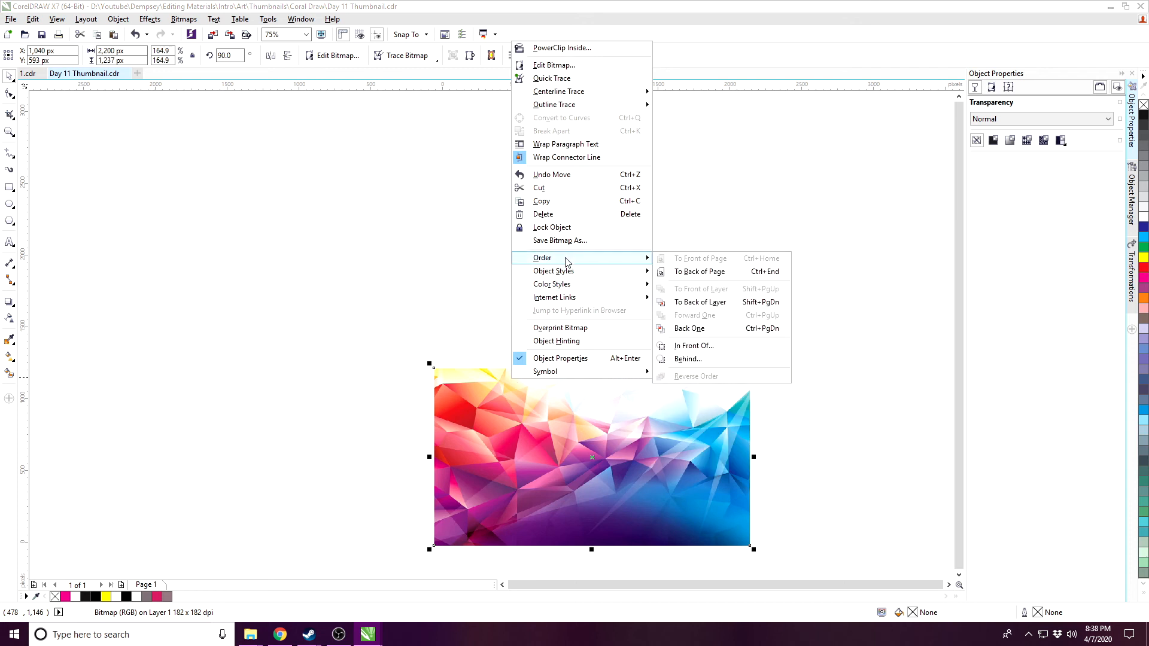
left_click(699, 272)
left_click(688, 428)
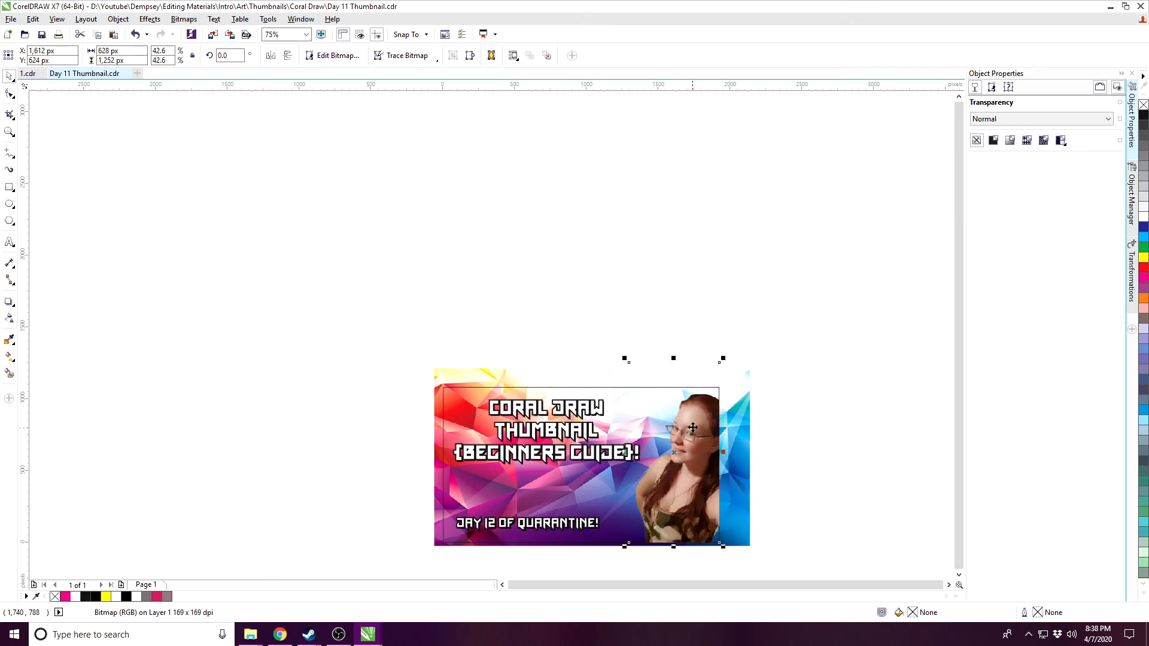
right_click(693, 426)
mouse_move(731, 311)
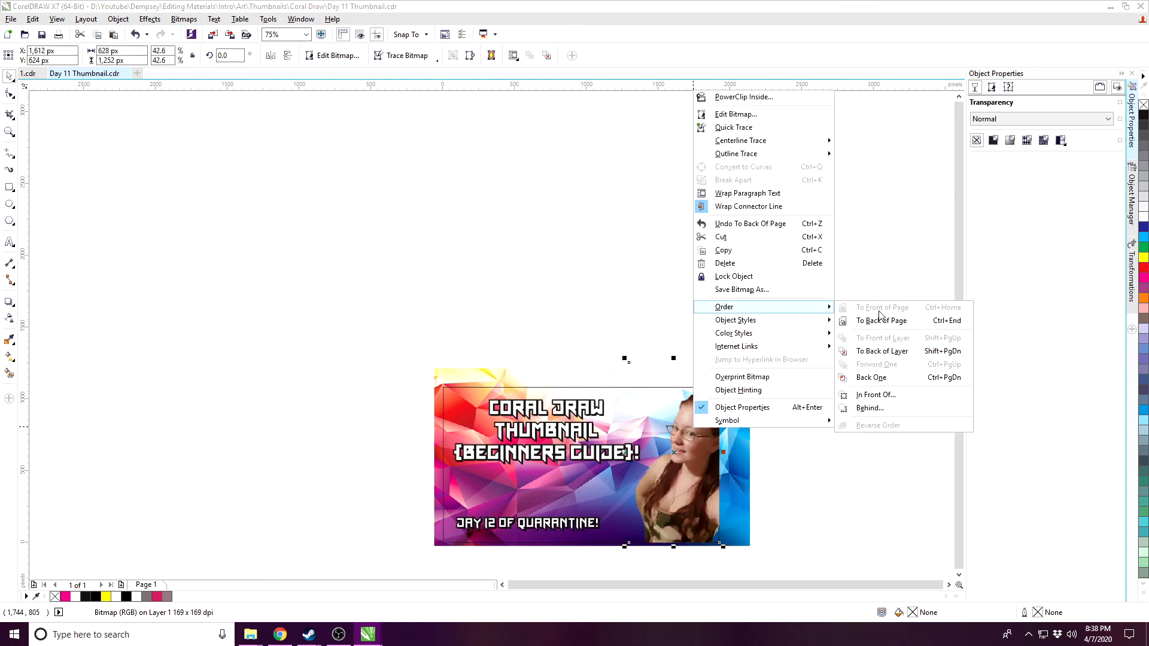
left_click(880, 241)
scroll(758, 467, "up", 1)
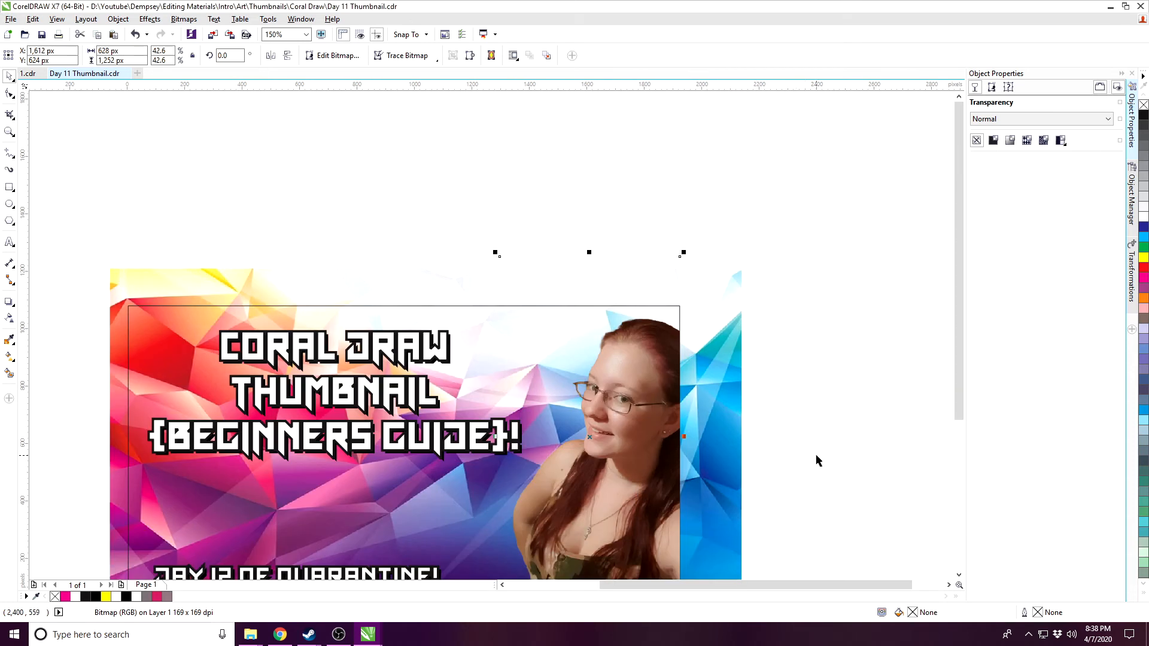
Step: PowerClip the abstract background image inside the page-sized rectangle so it is cropped to the page edges
scroll(817, 461, "down", 2)
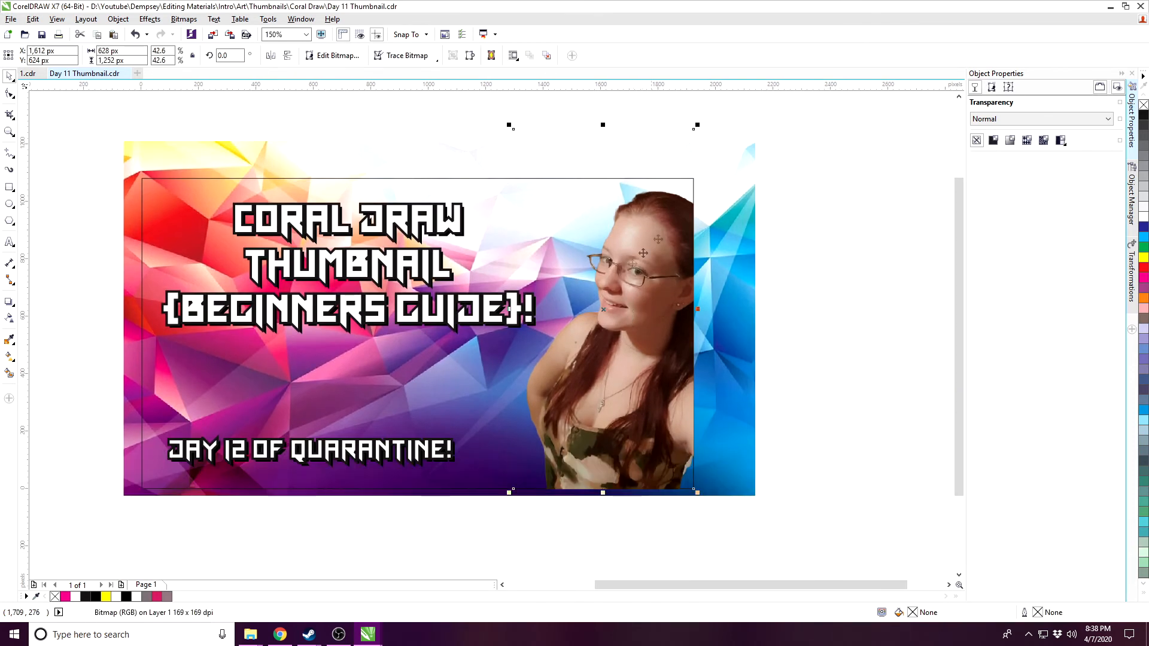
left_click(402, 135)
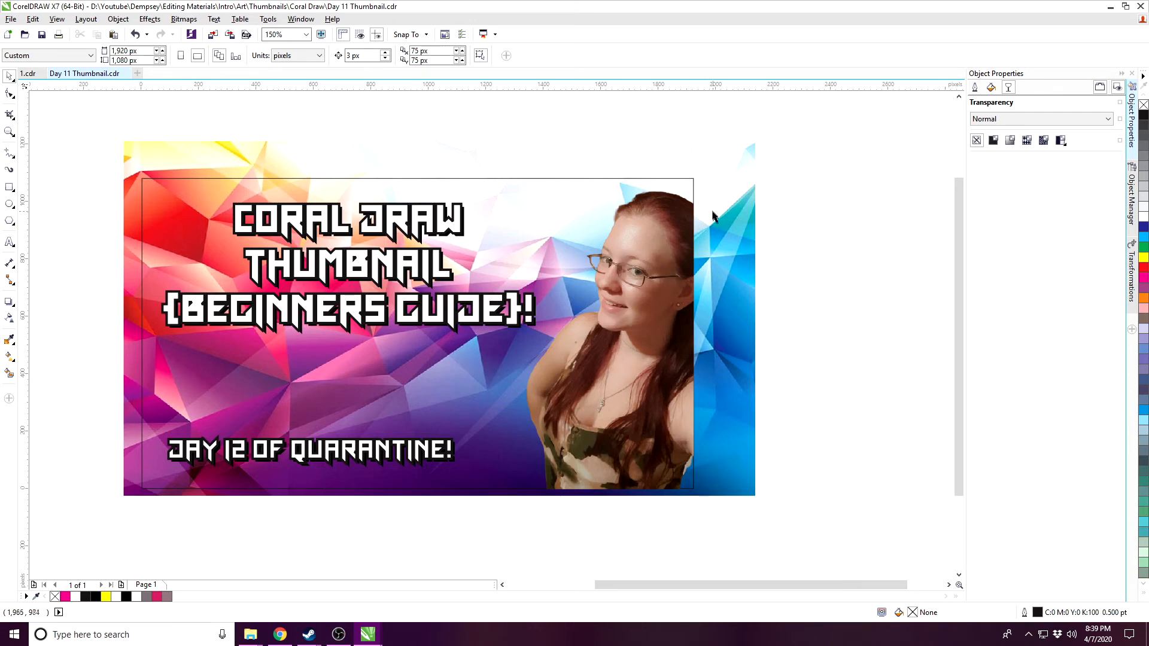
left_click(723, 164)
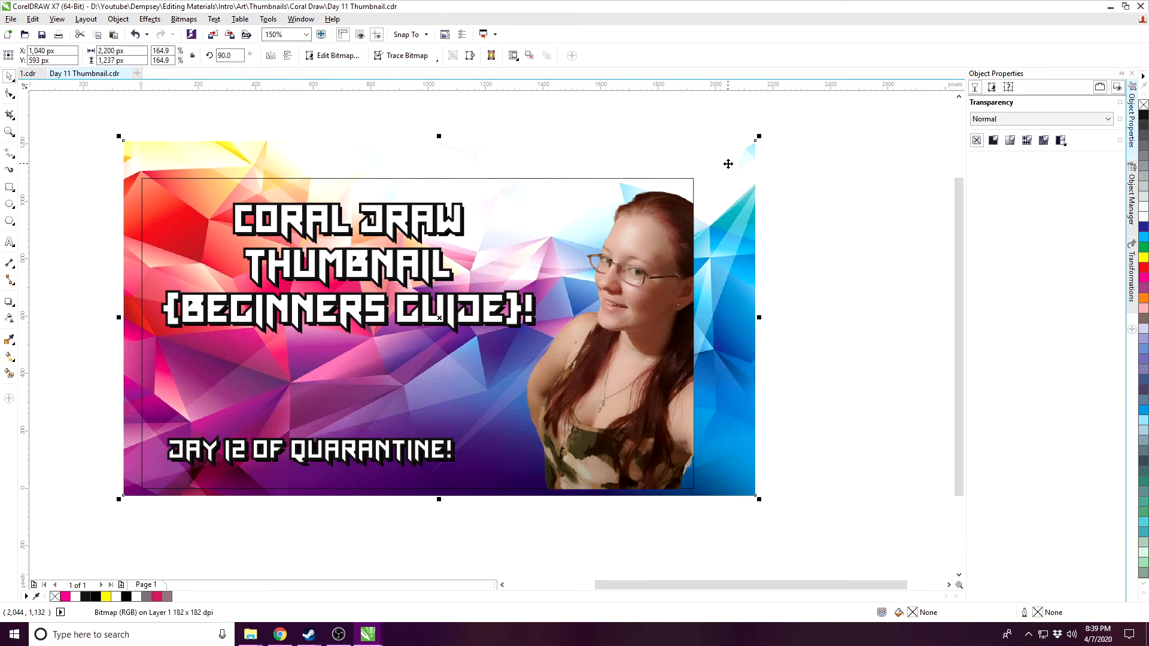
right_click(726, 161)
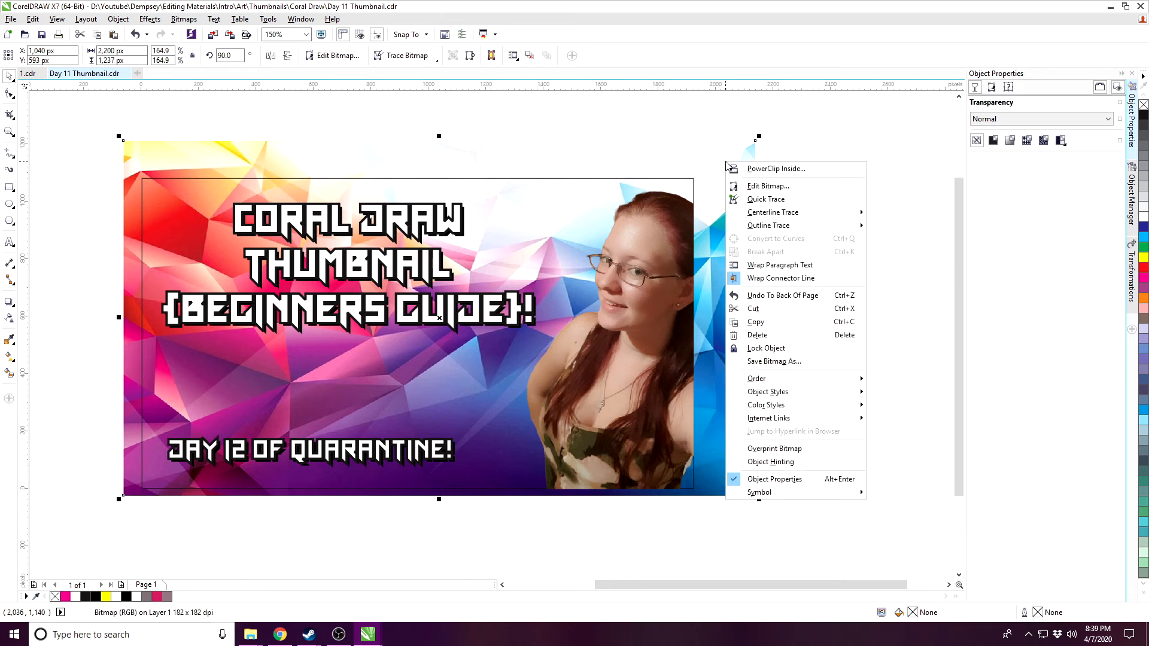
left_click(764, 169)
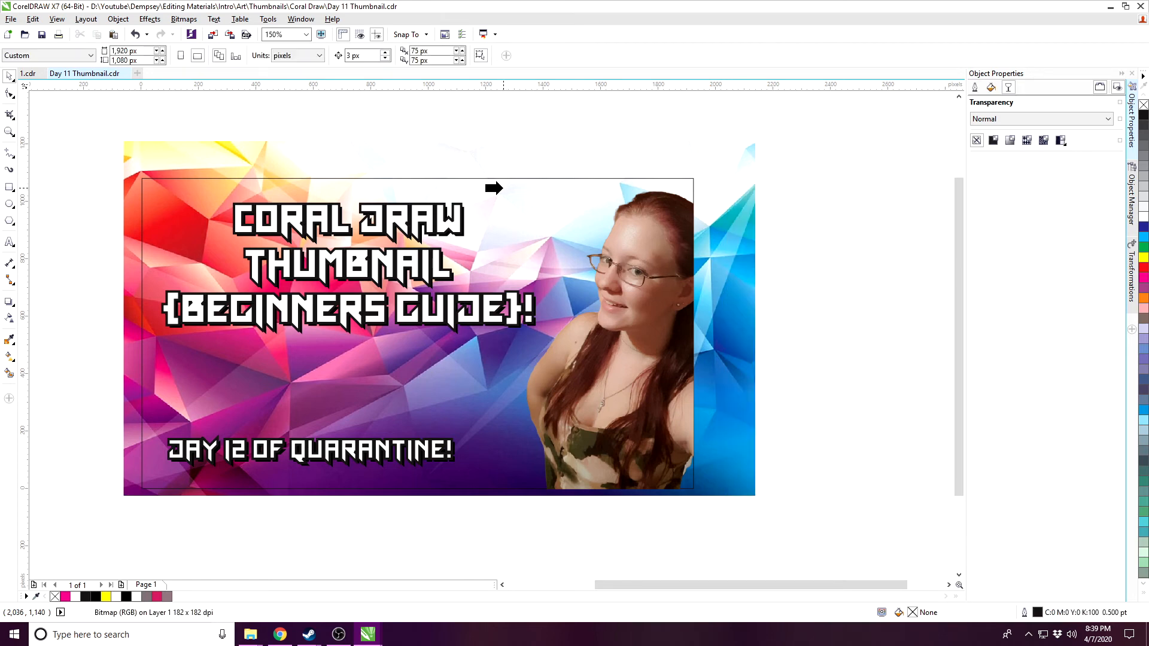
left_click(501, 187)
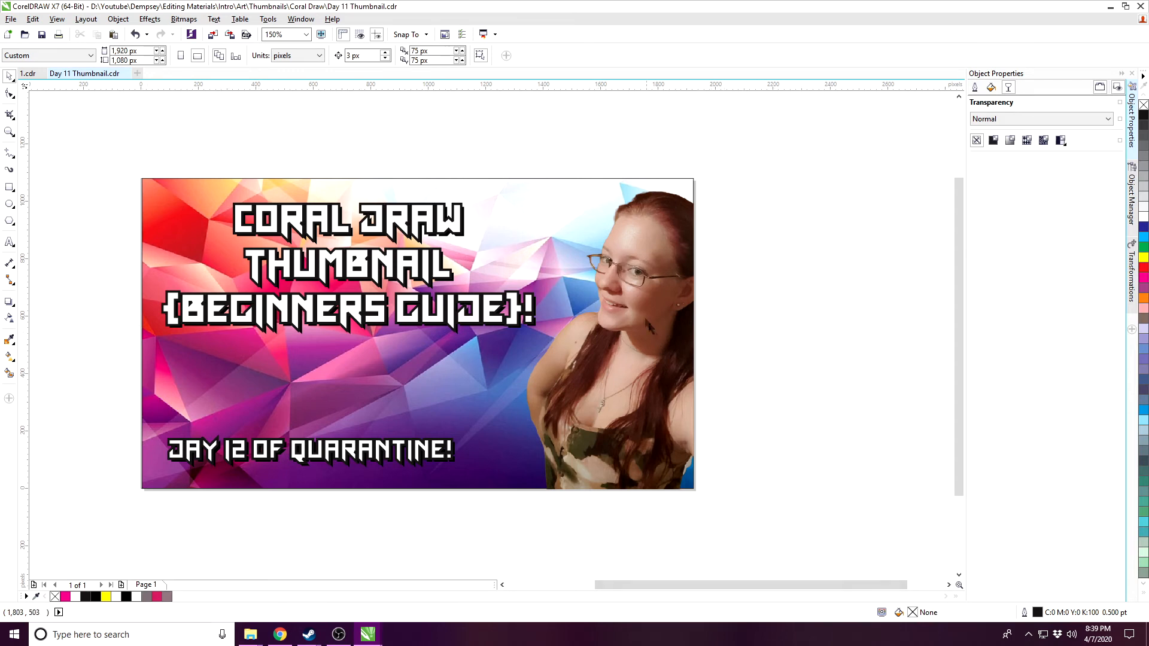
Step: Draw a full-height rectangle about 717 x 1,080 px around the woman's photo, ending at the page's right edge
left_click(656, 339)
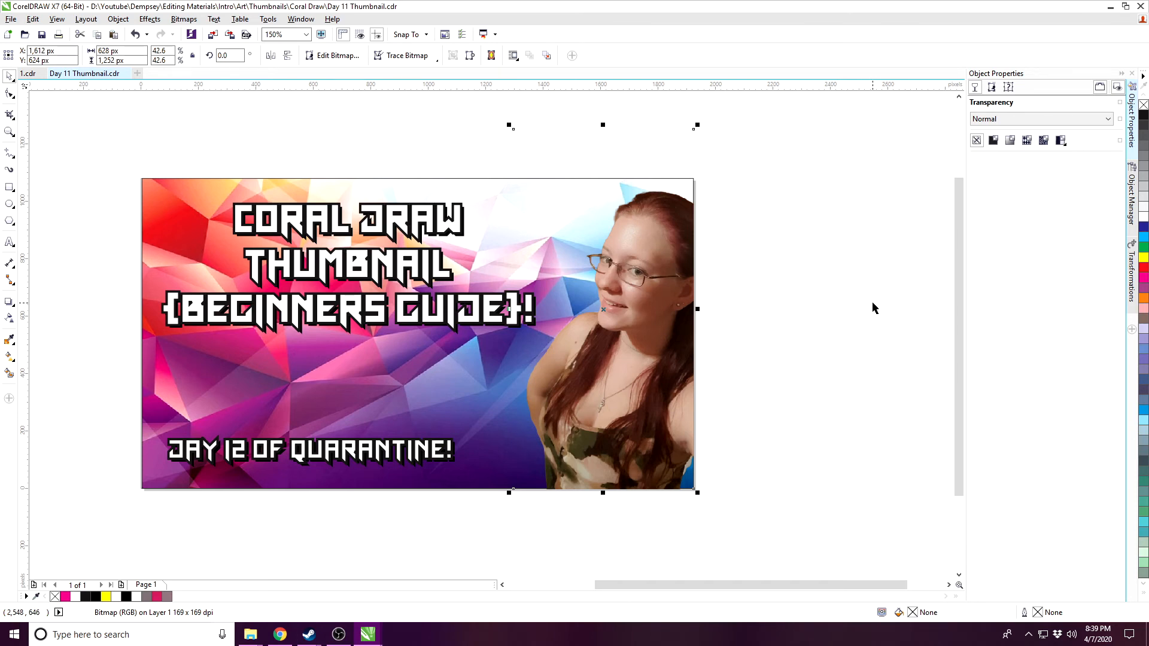
left_click(868, 264)
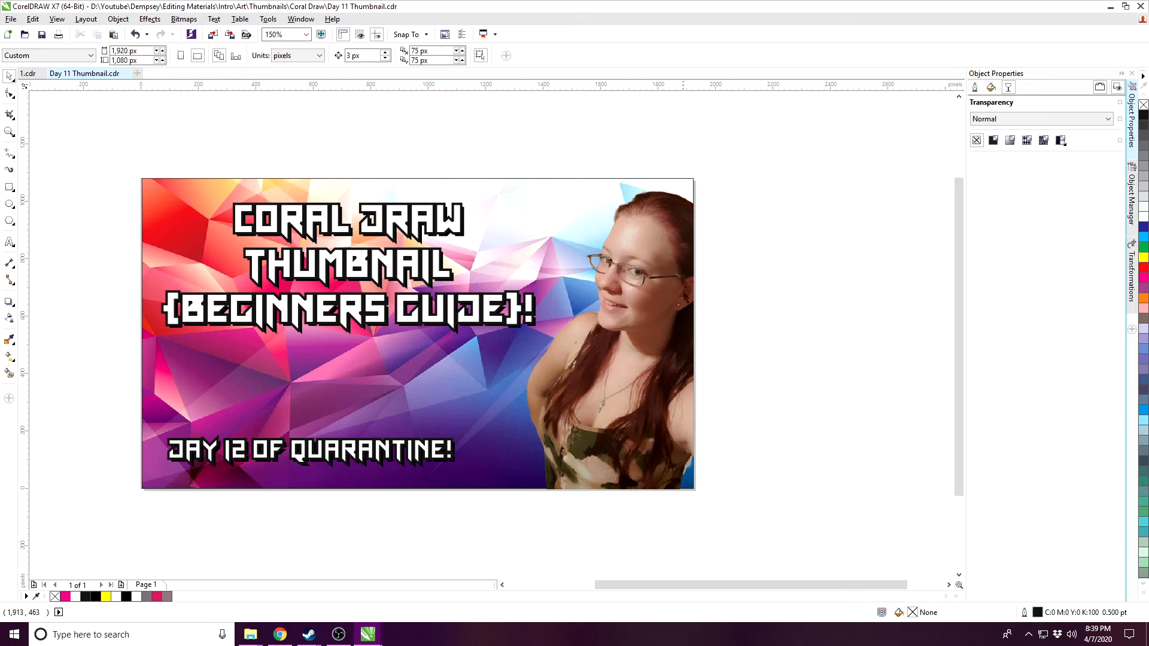
left_click(651, 250)
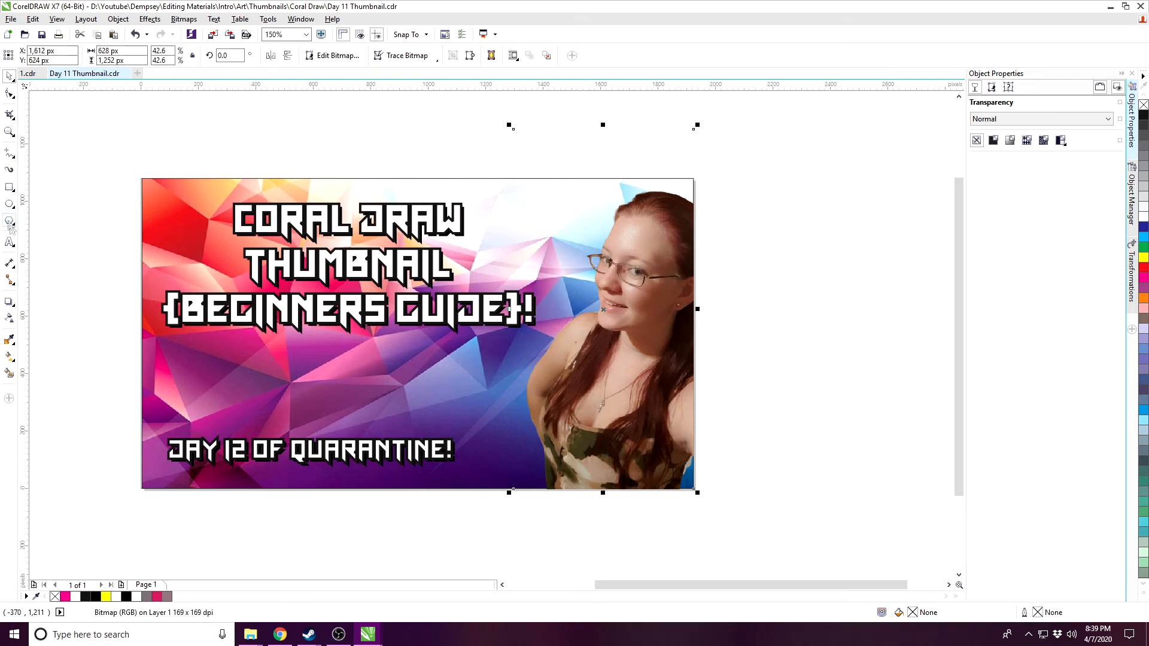
left_click(10, 187)
left_click_drag(694, 178, 483, 490)
left_click(10, 77)
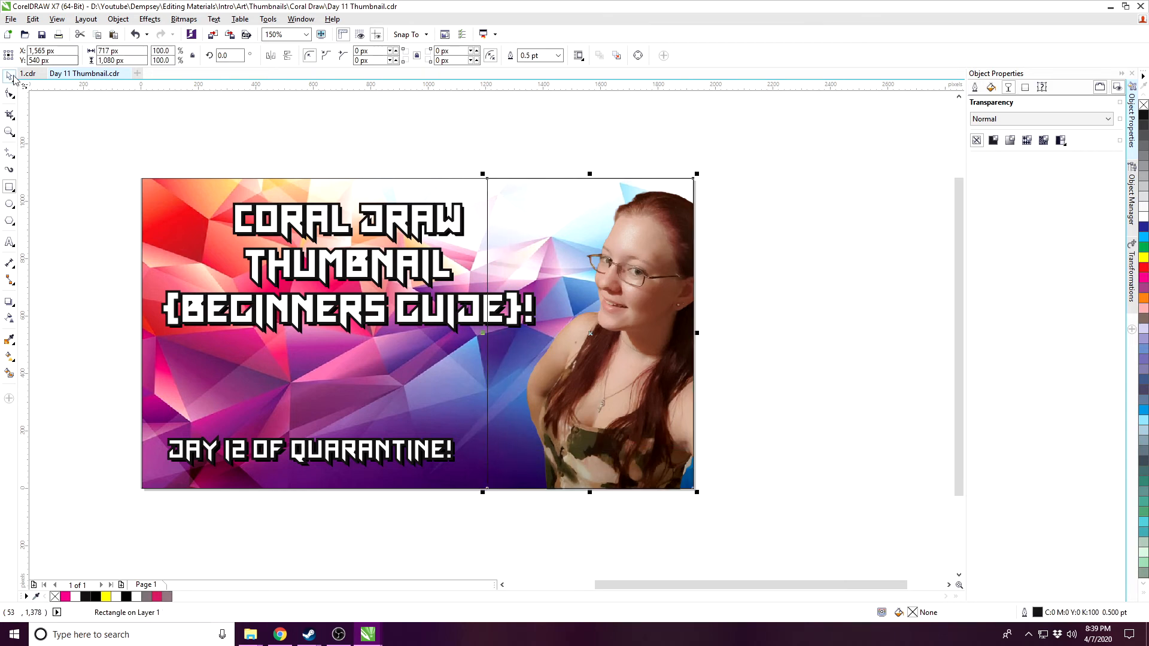
Step: PowerClip the cut-out photo inside the rectangle drawn around it, cropping the part above the page
left_click(666, 162)
right_click(636, 156)
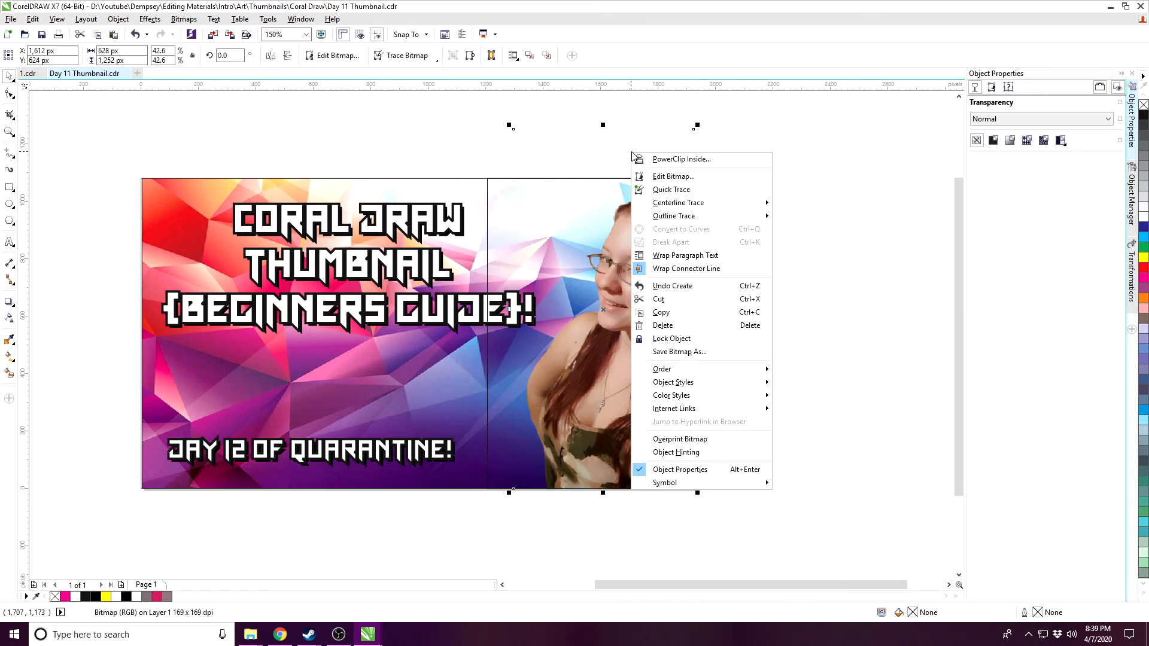
left_click(646, 158)
left_click(587, 196)
left_click(749, 210)
left_click(488, 239)
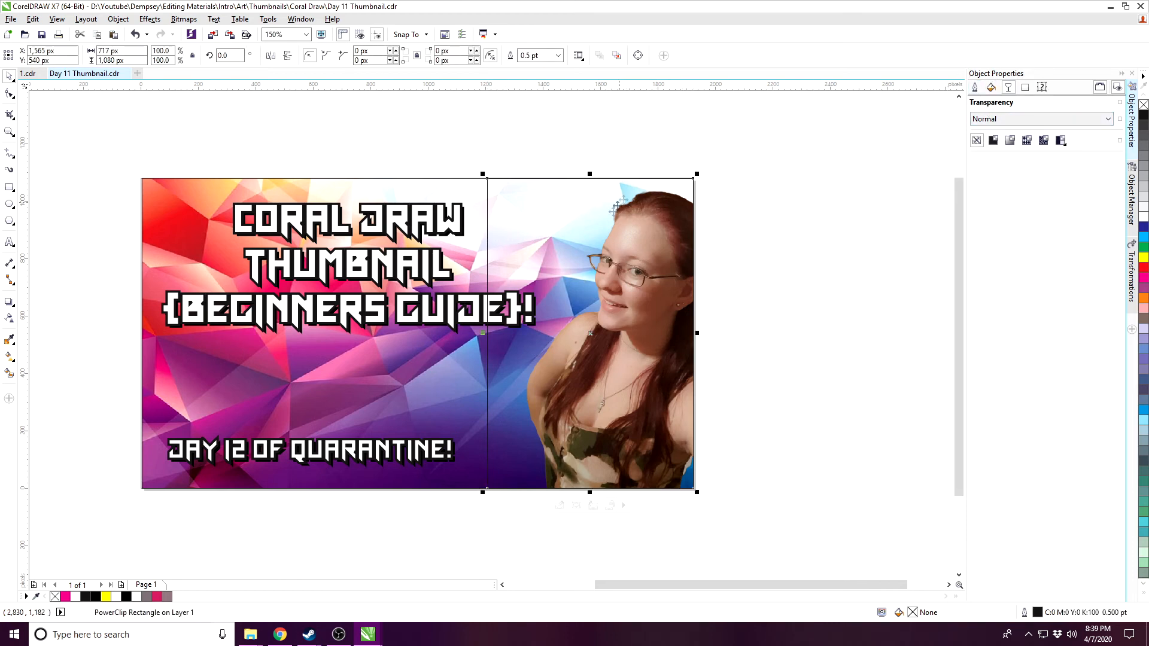
Step: Remove the outline from the rectangle that frames the clipped photo by setting its width to None
left_click(975, 91)
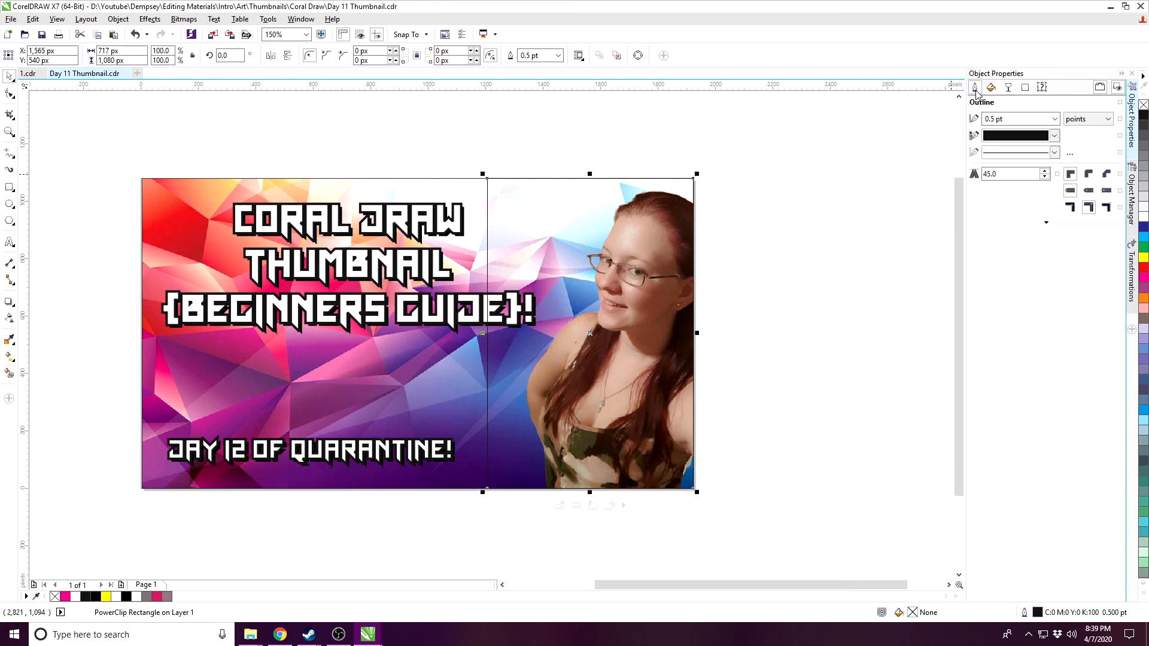
left_click(1054, 119)
left_click(999, 137)
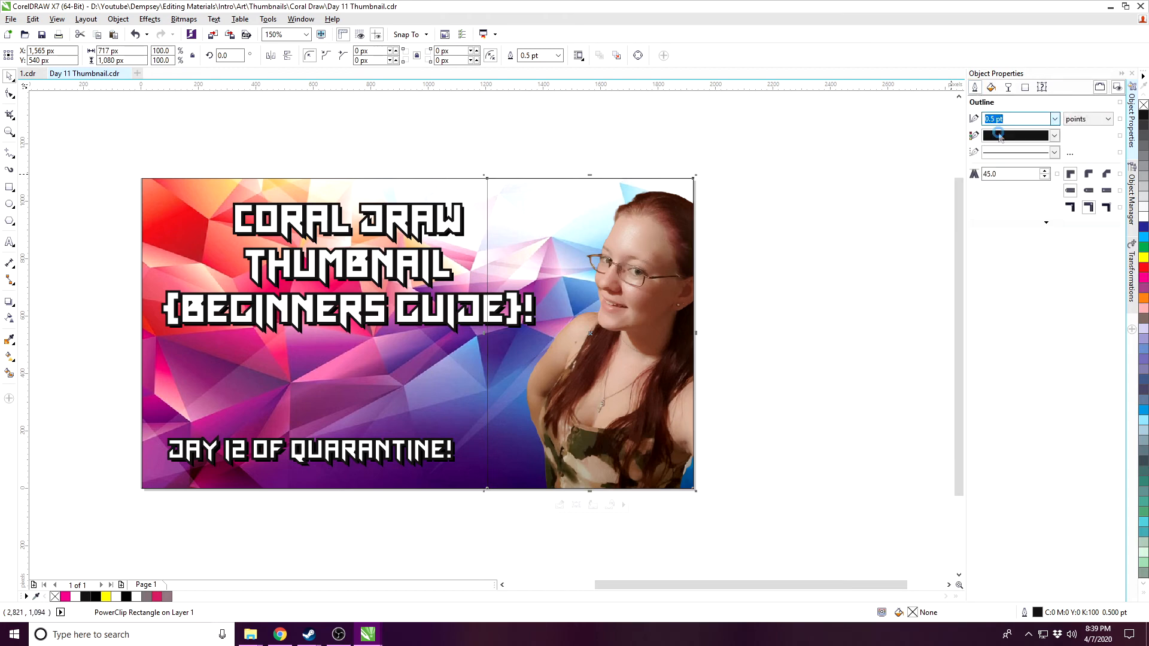
left_click(821, 161)
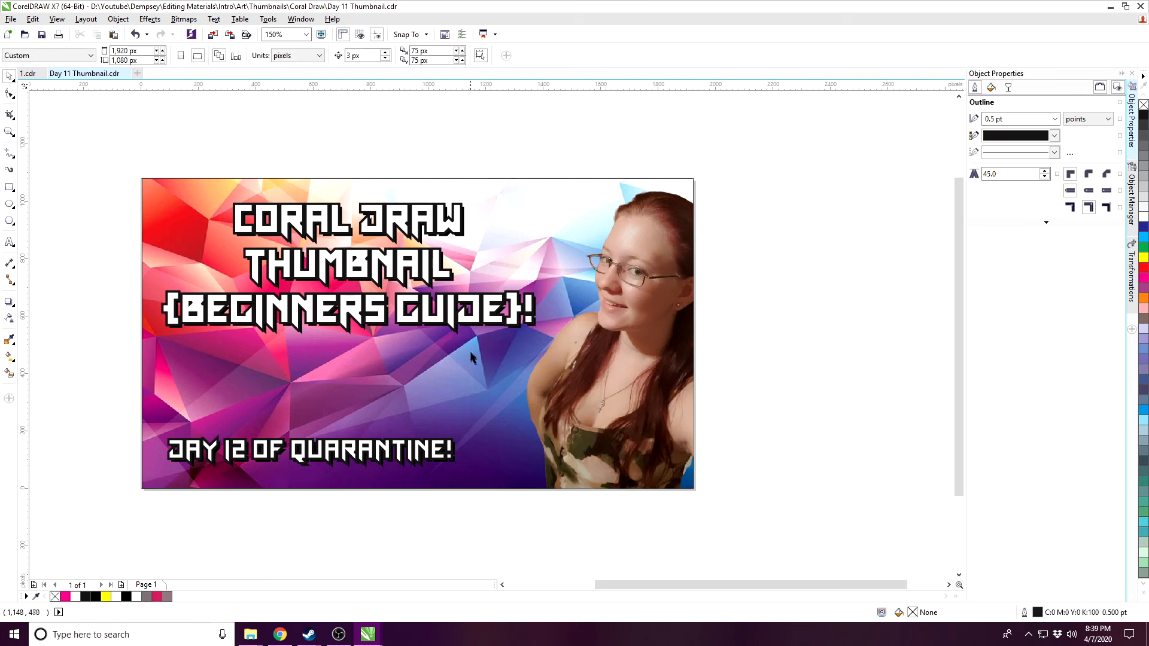
Step: Move the three-line title slightly down and the "Day 12 of Quarantine!" line right and slightly up
left_click_drag(124, 126, 597, 379)
left_click_drag(411, 259, 414, 279)
left_click_drag(144, 533, 484, 394)
left_click_drag(434, 446, 462, 435)
left_click(797, 347)
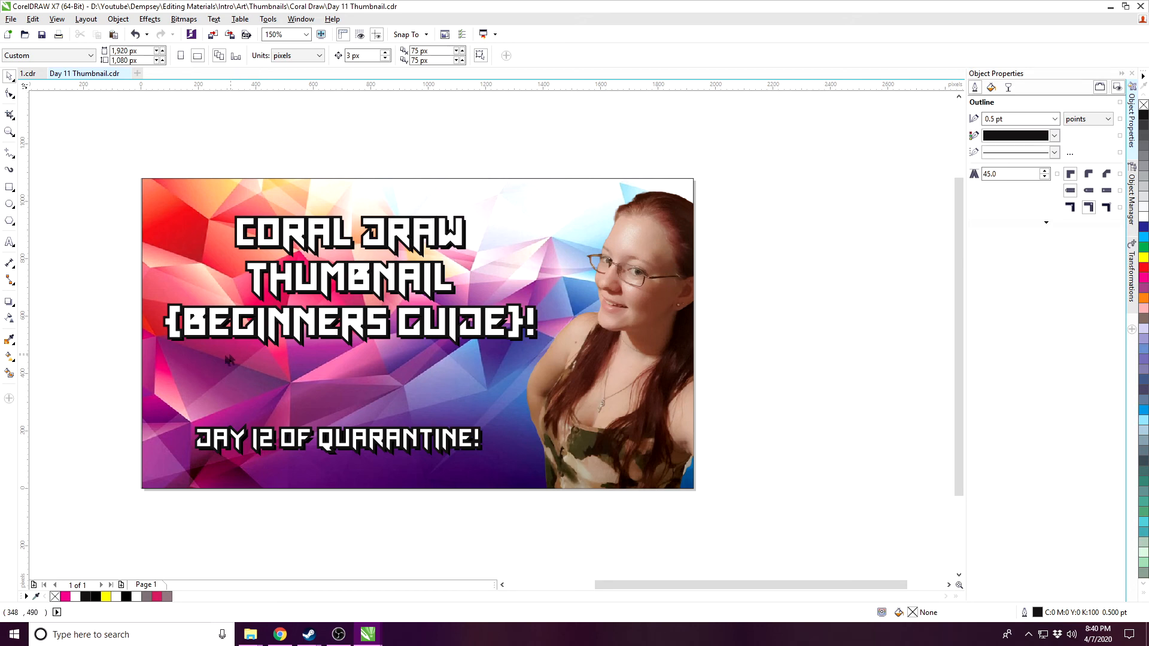
left_click_drag(76, 116, 625, 402)
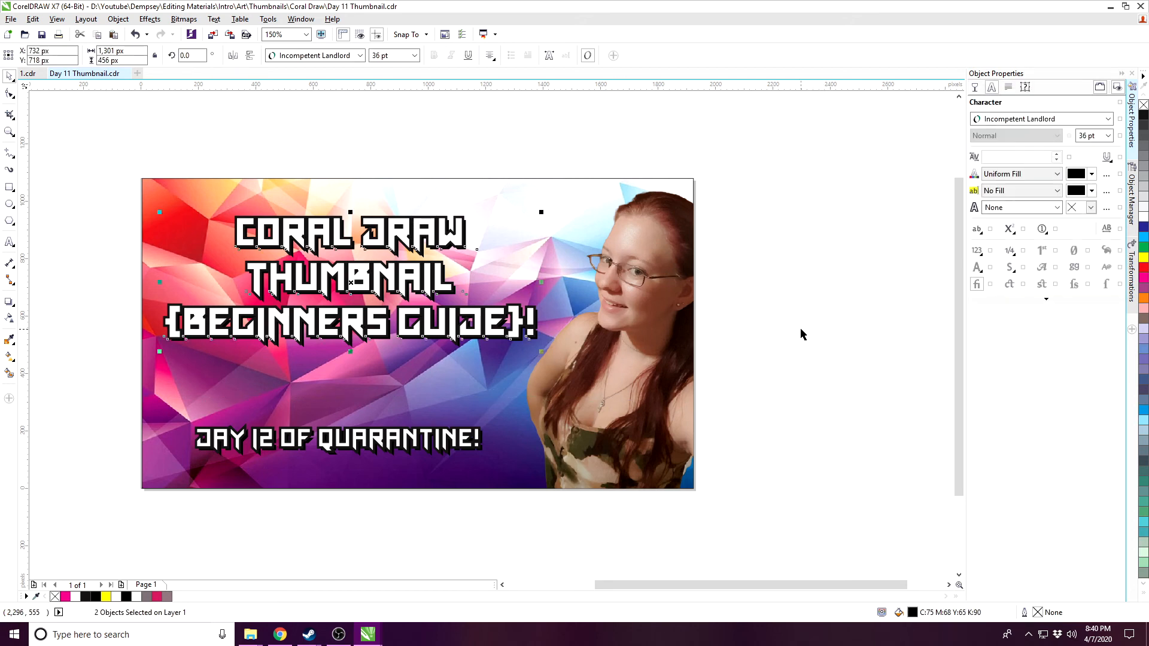
left_click(828, 268)
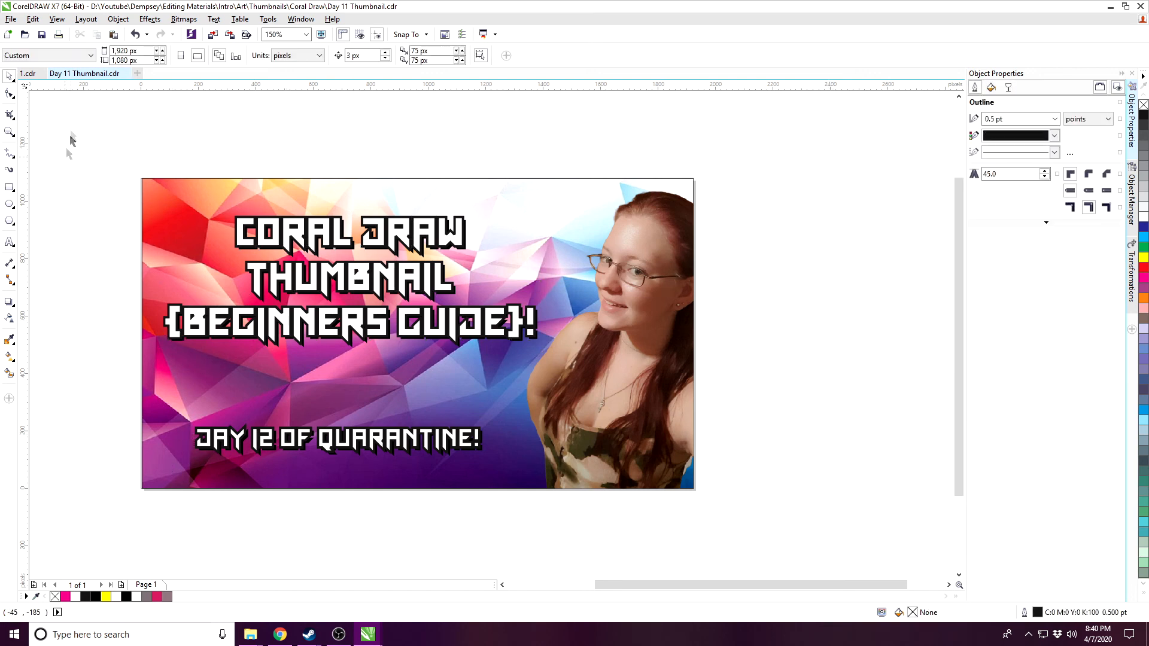
Step: Draw a 1,920 x 1,080 px rectangle around the whole thumbnail and set its black outline to 2.0 pt
left_click(9, 186)
mouse_move(142, 177)
left_mouse_down()
mouse_move(705, 499)
mouse_move(694, 489)
left_mouse_up()
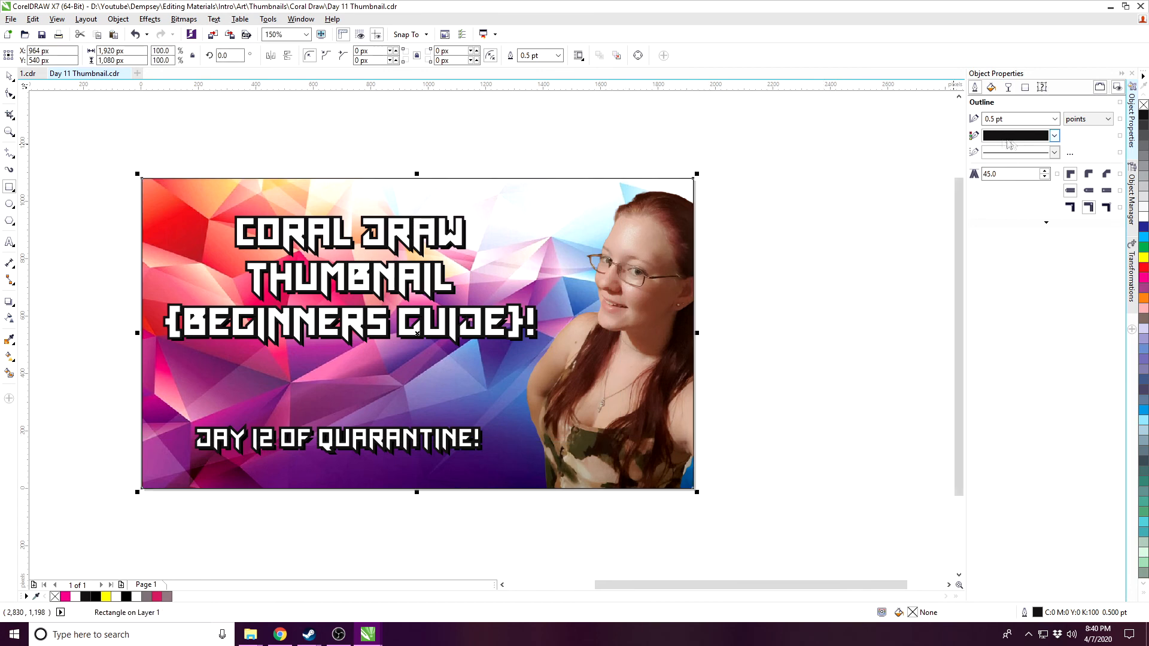
left_click(1054, 118)
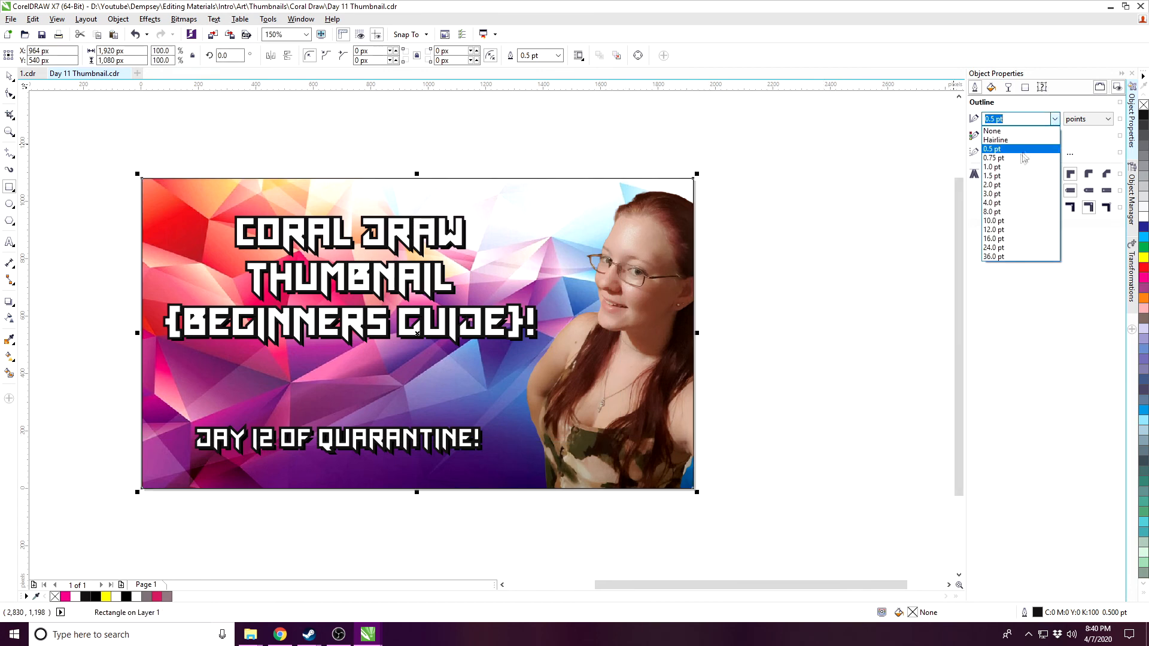
left_click(1008, 185)
left_click(9, 76)
left_click(203, 120)
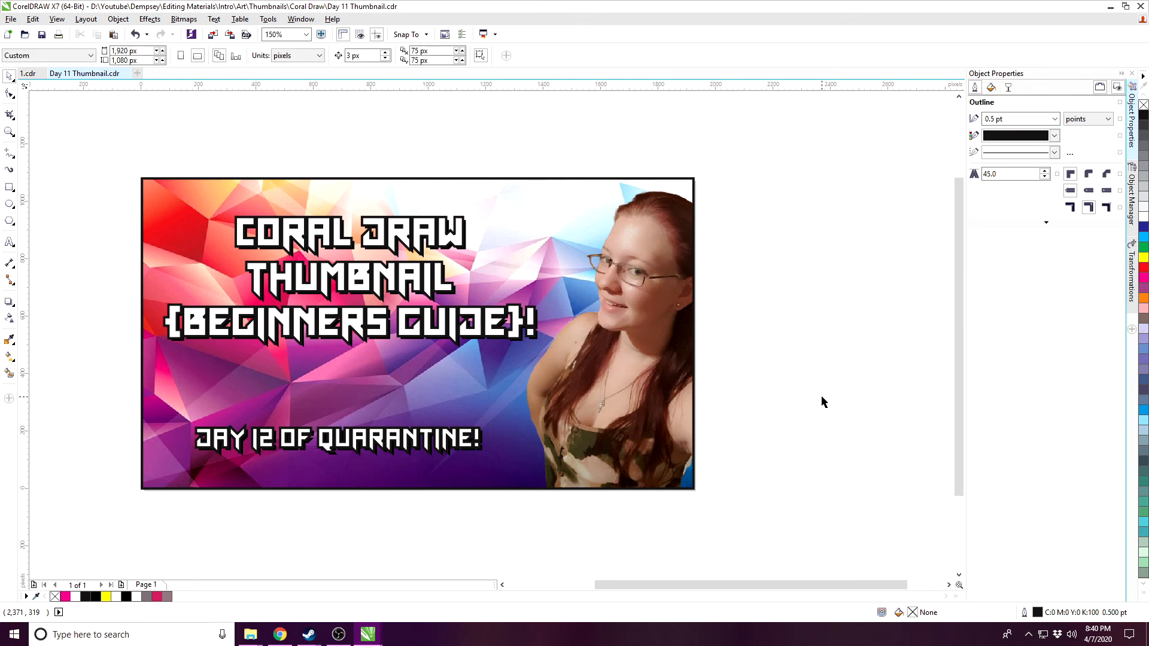
left_click_drag(781, 553, 102, 167)
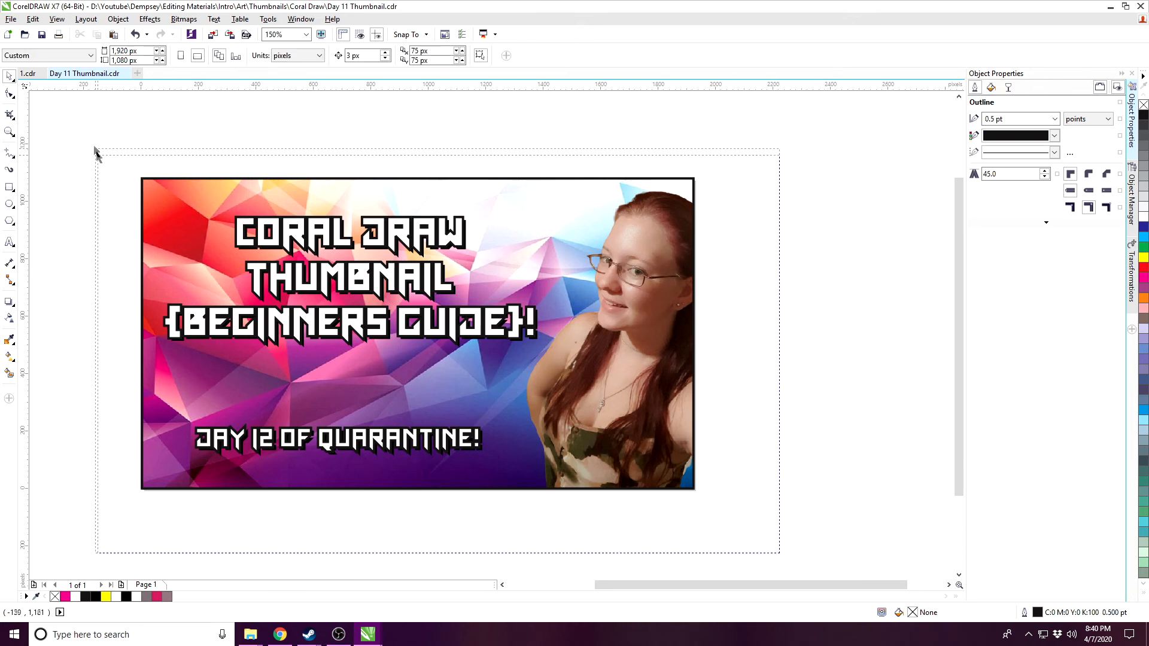
left_click(186, 119)
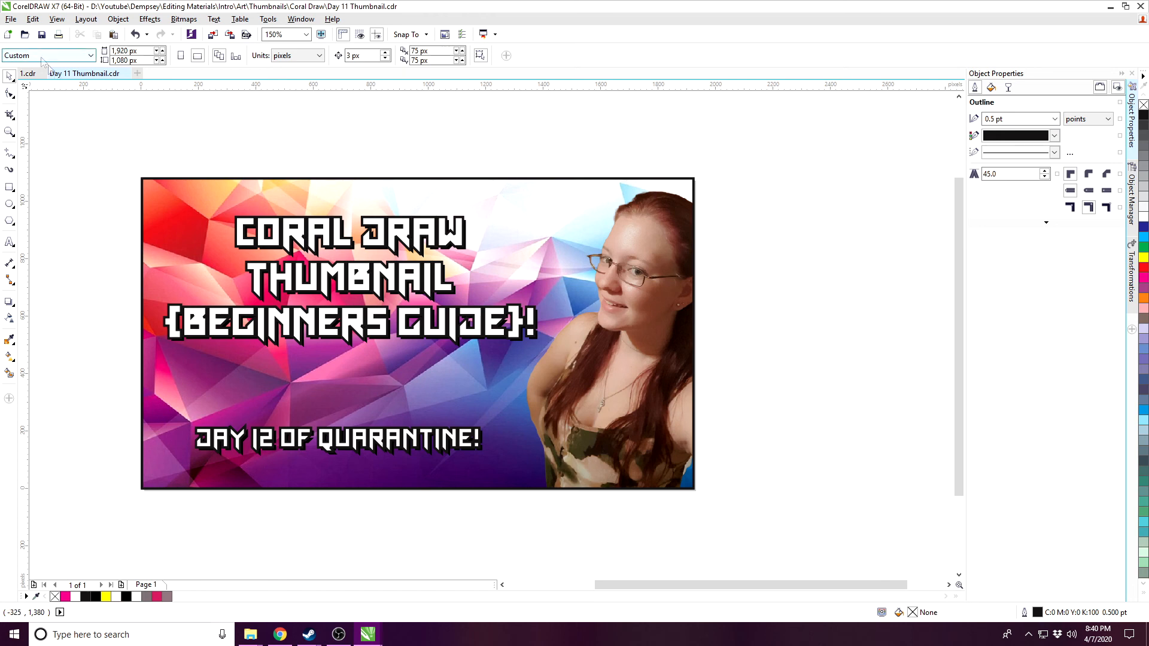
Step: Save the drawing under the new name Day 12 Thumbnail.cdr in the Coral Draw folder
left_click(11, 19)
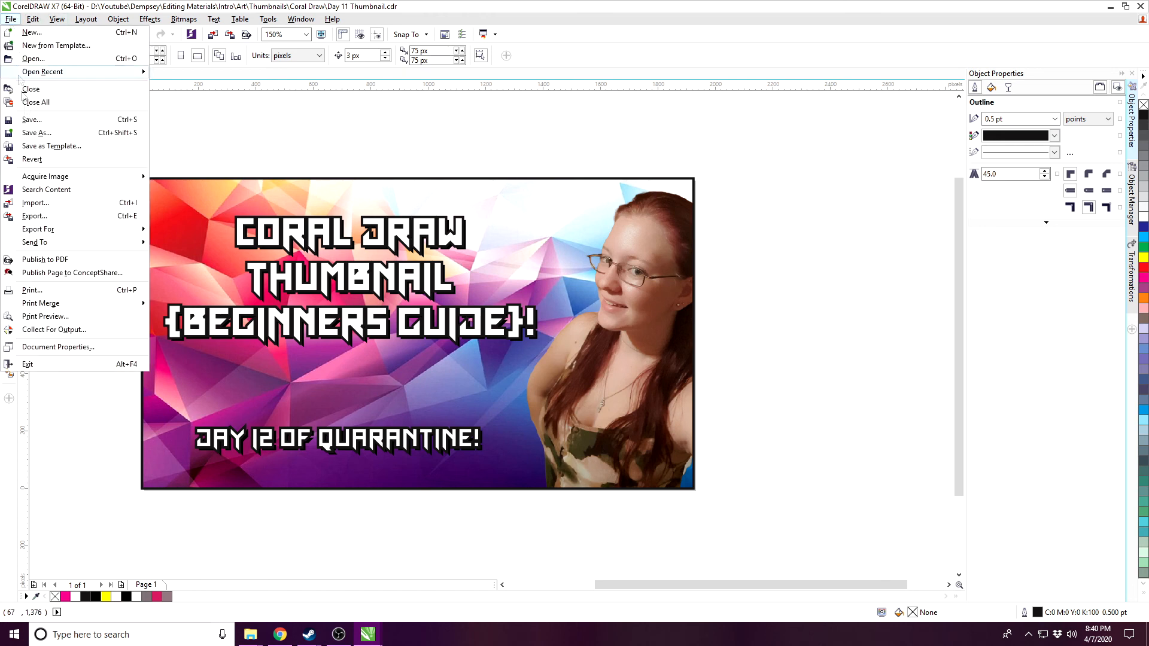
left_click(42, 133)
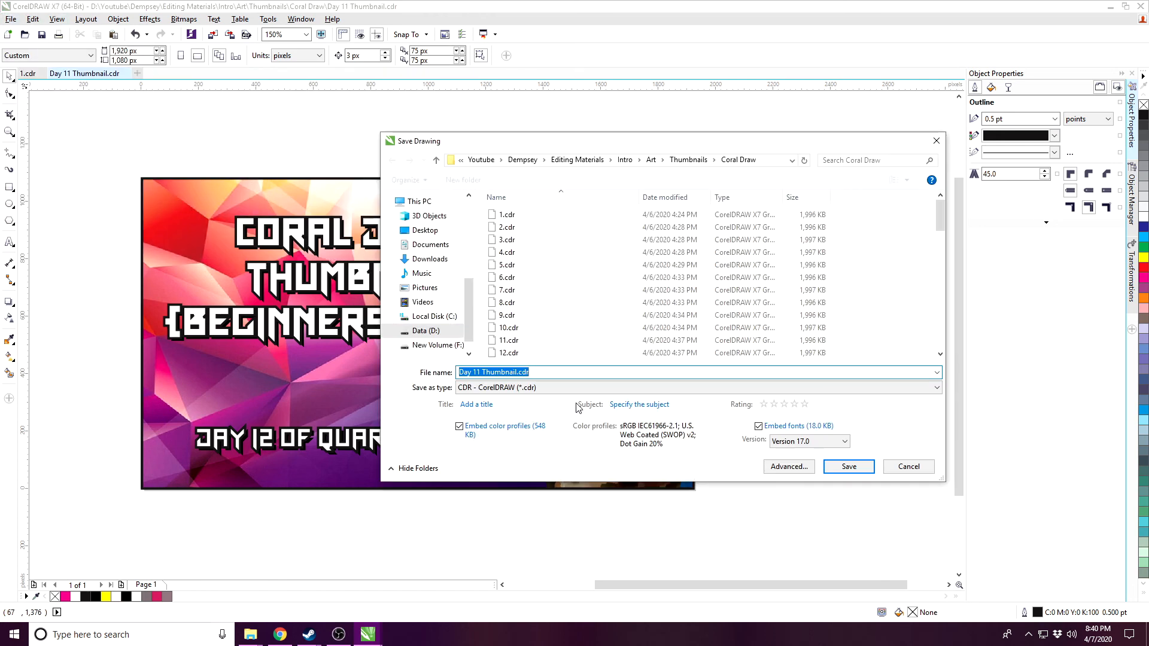
left_click(481, 373)
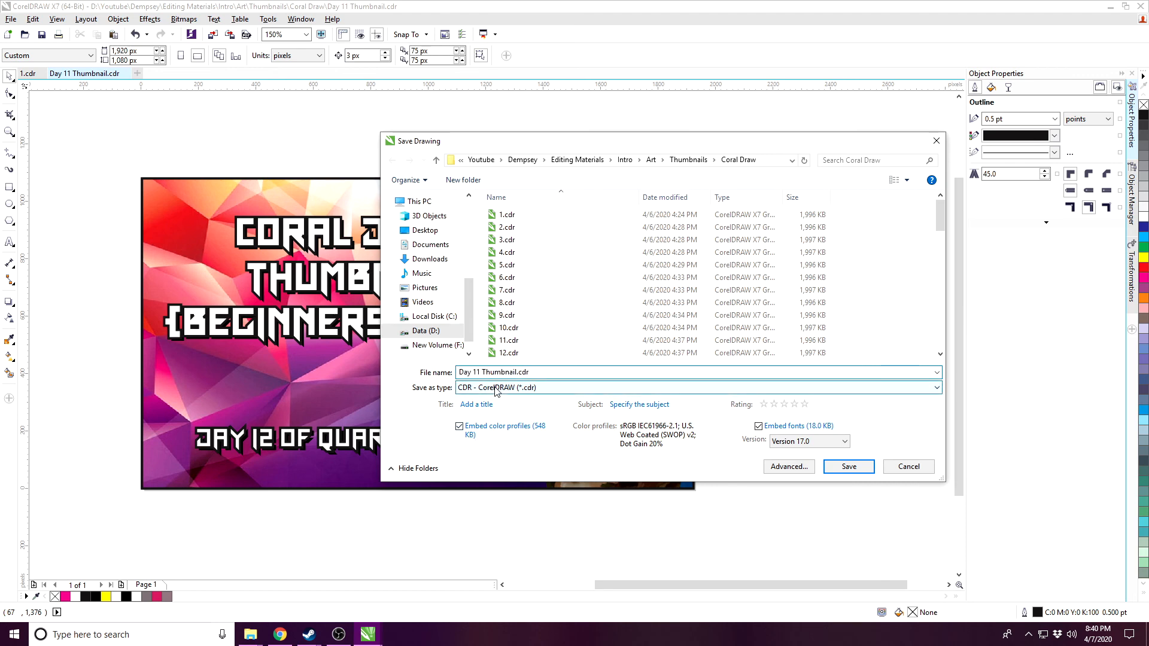
left_click(849, 466)
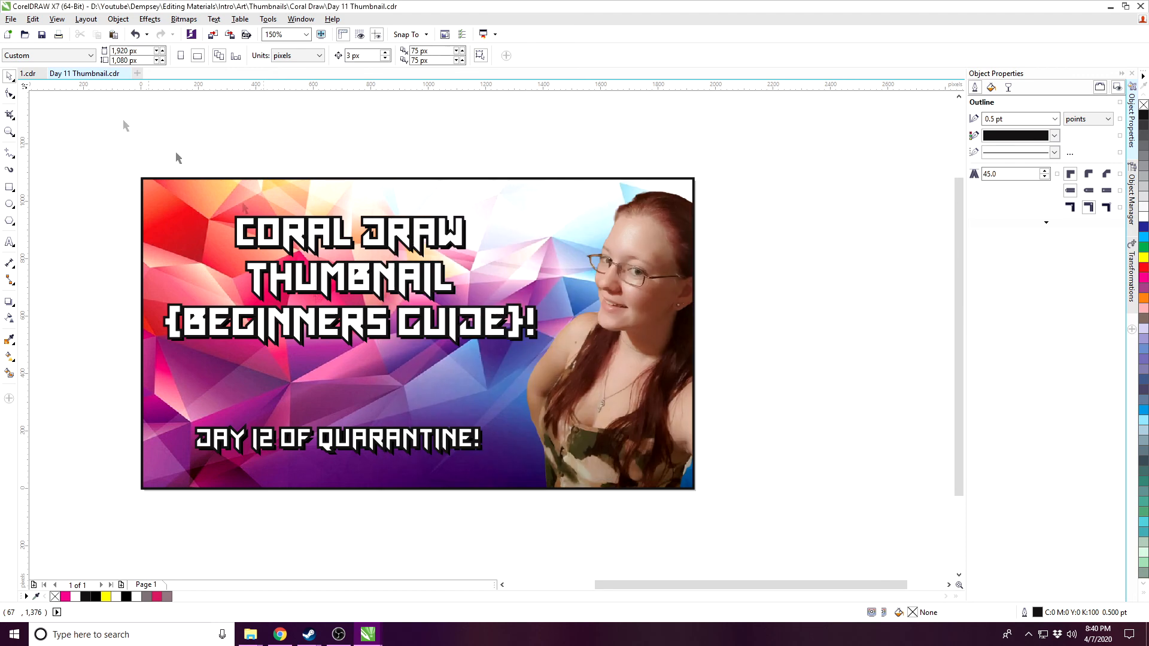
Step: Export the thumbnail to the Done folder as Day 12 Thumbnail.png, keeping the Custom preset and RGB Color (24-bit)
left_click(11, 19)
left_click(30, 219)
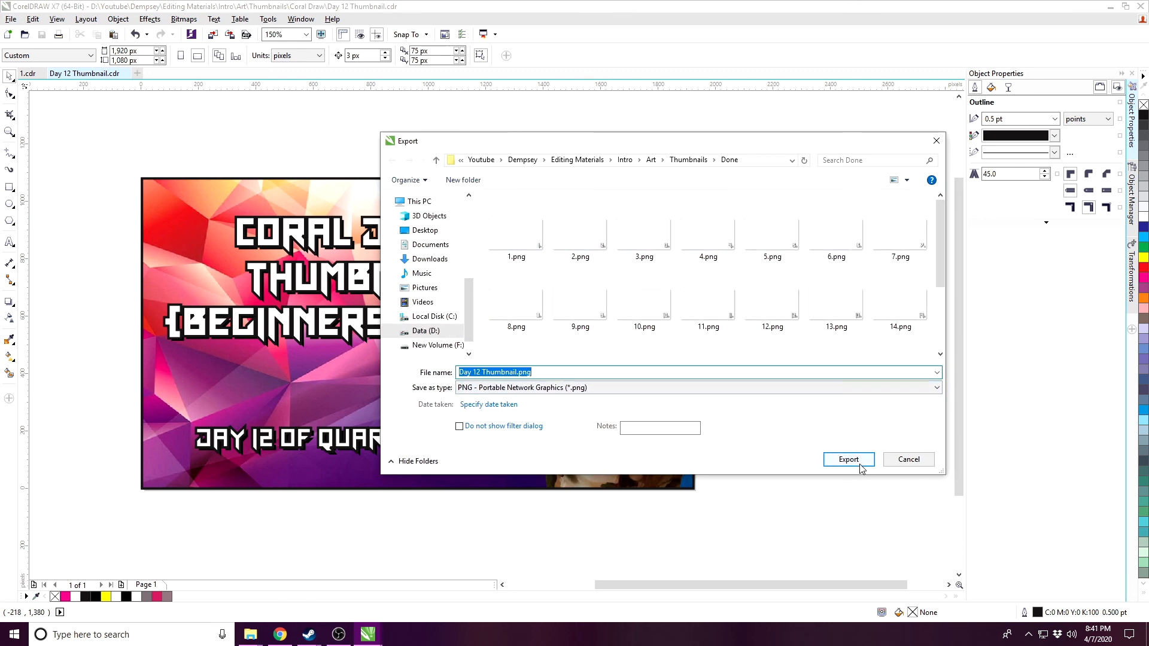
left_click(848, 459)
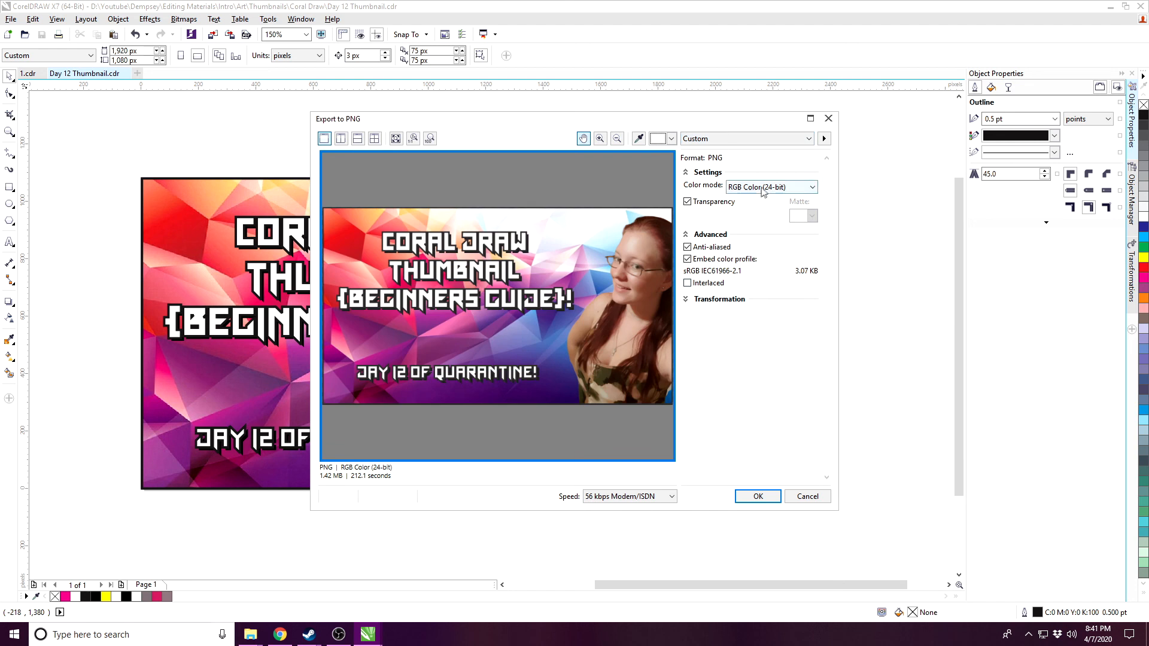
left_click(763, 188)
left_click(763, 190)
left_click(737, 139)
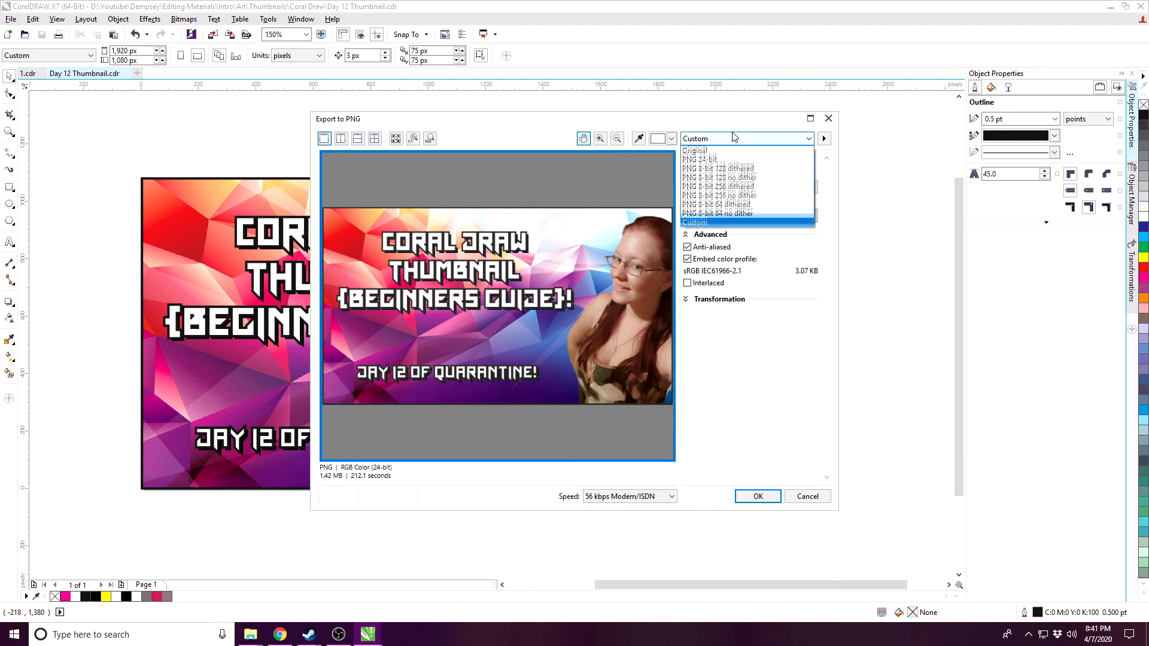
left_click(697, 224)
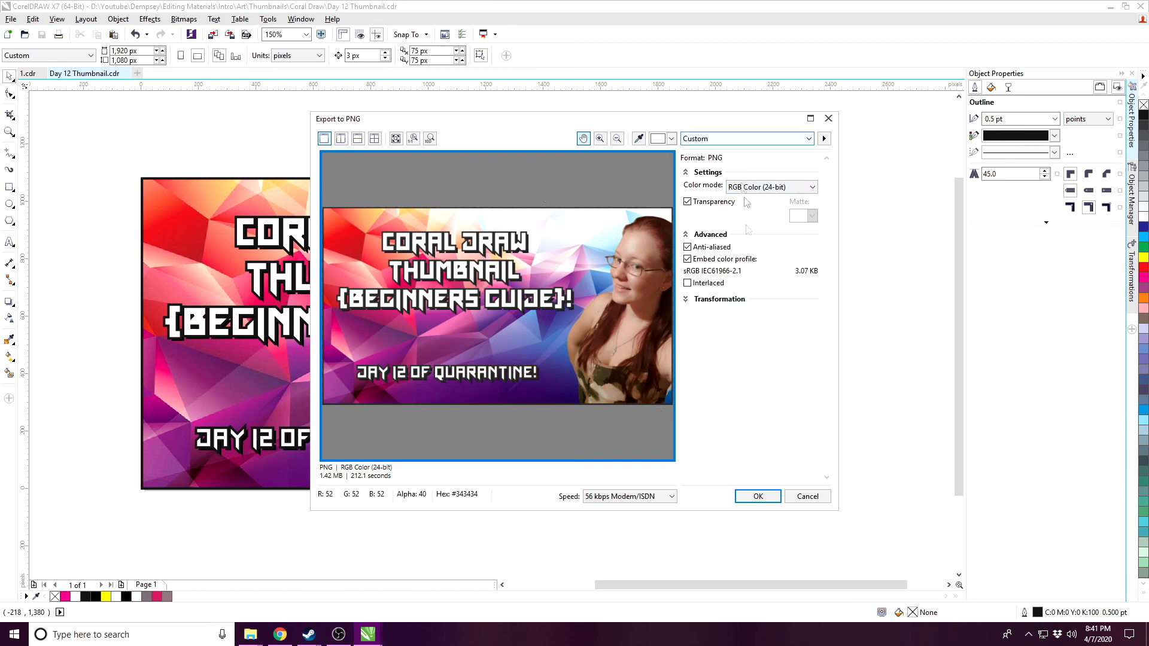
left_click(767, 505)
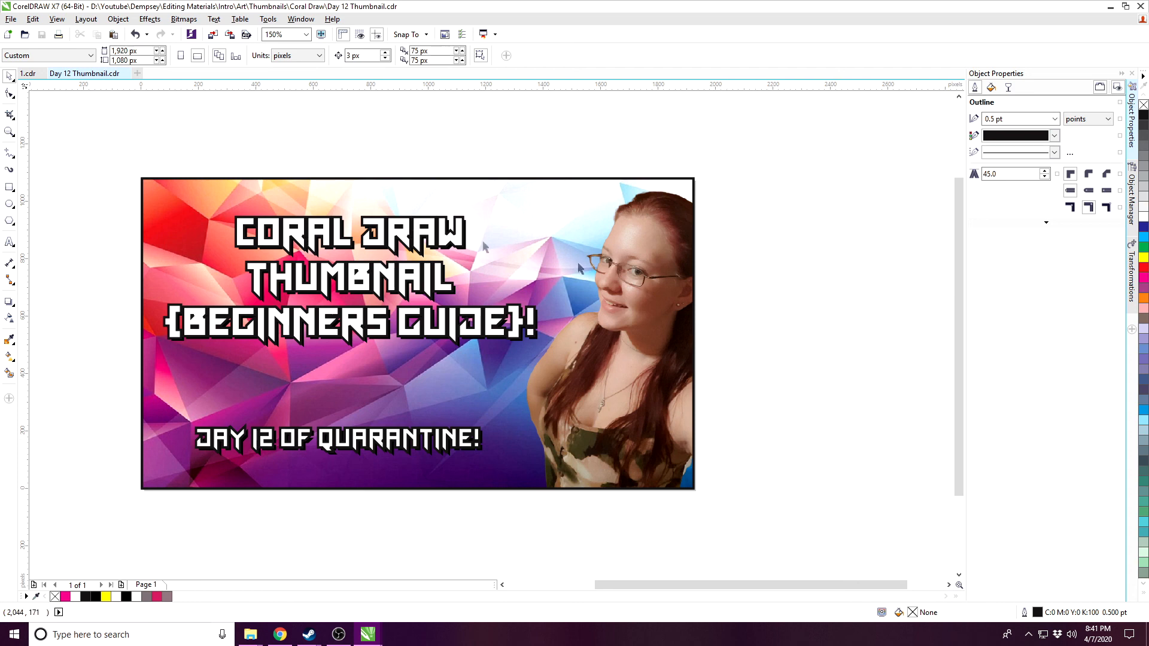
Step: Export the thumbnail to the Done folder as Day 12 Thumbnail.jpg, keeping CMYK Color (32-bit) and High quality at 80%
left_click(10, 20)
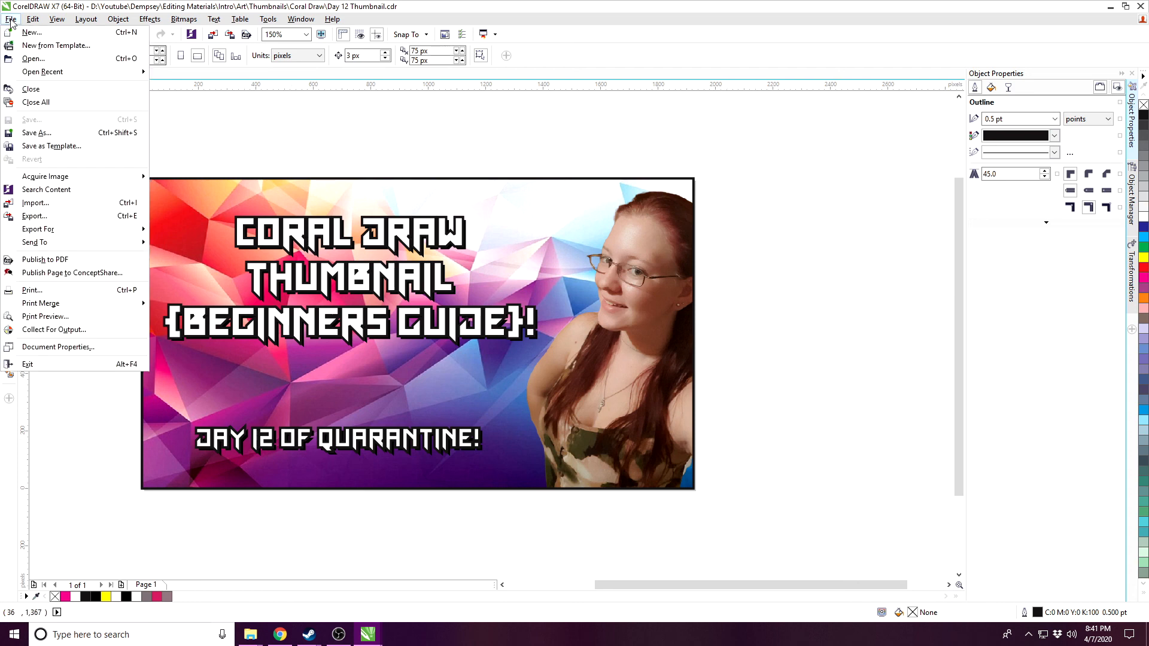
left_click(34, 216)
left_click(540, 374)
left_click(548, 389)
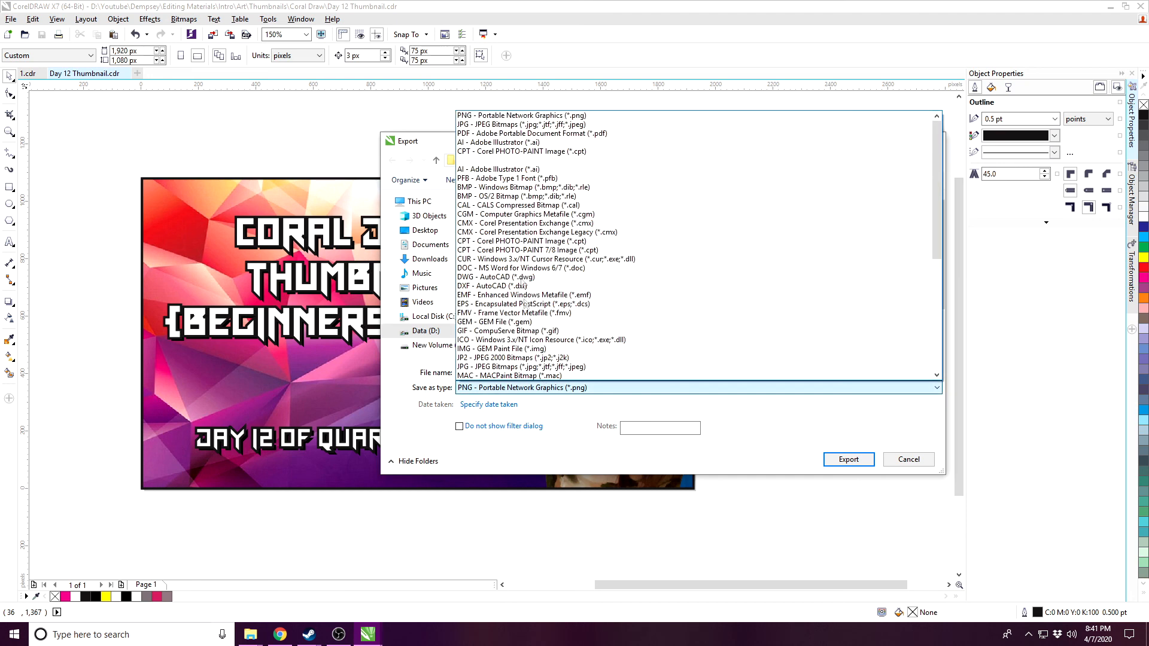
left_click(520, 124)
left_click(574, 372)
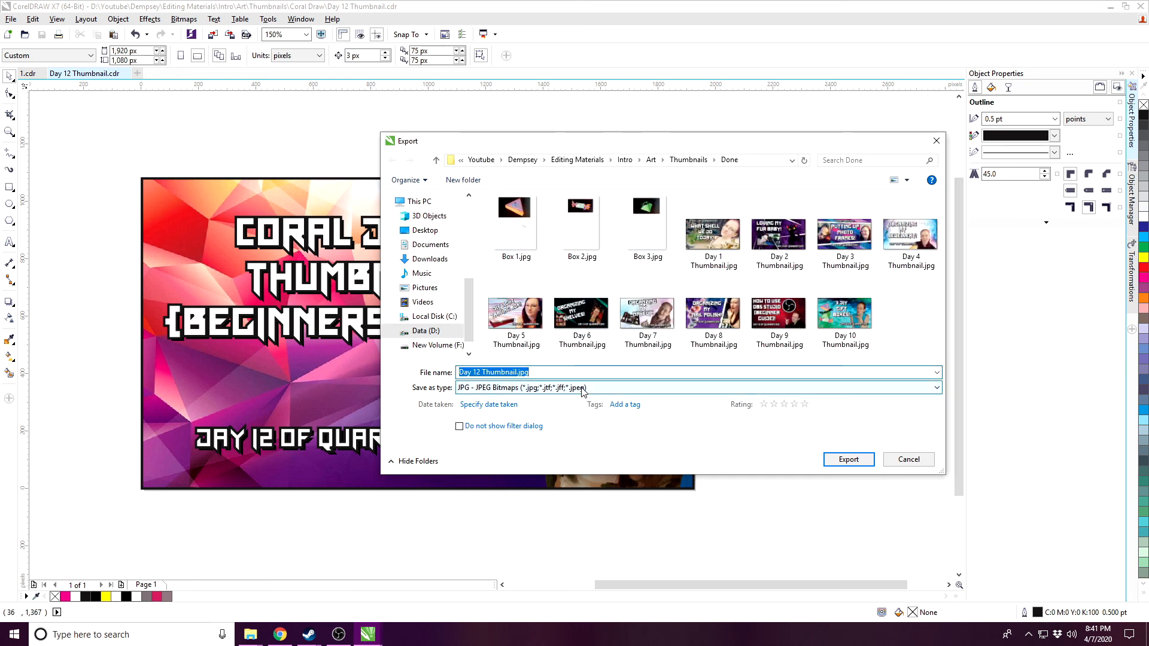
left_click(536, 372)
left_click(848, 459)
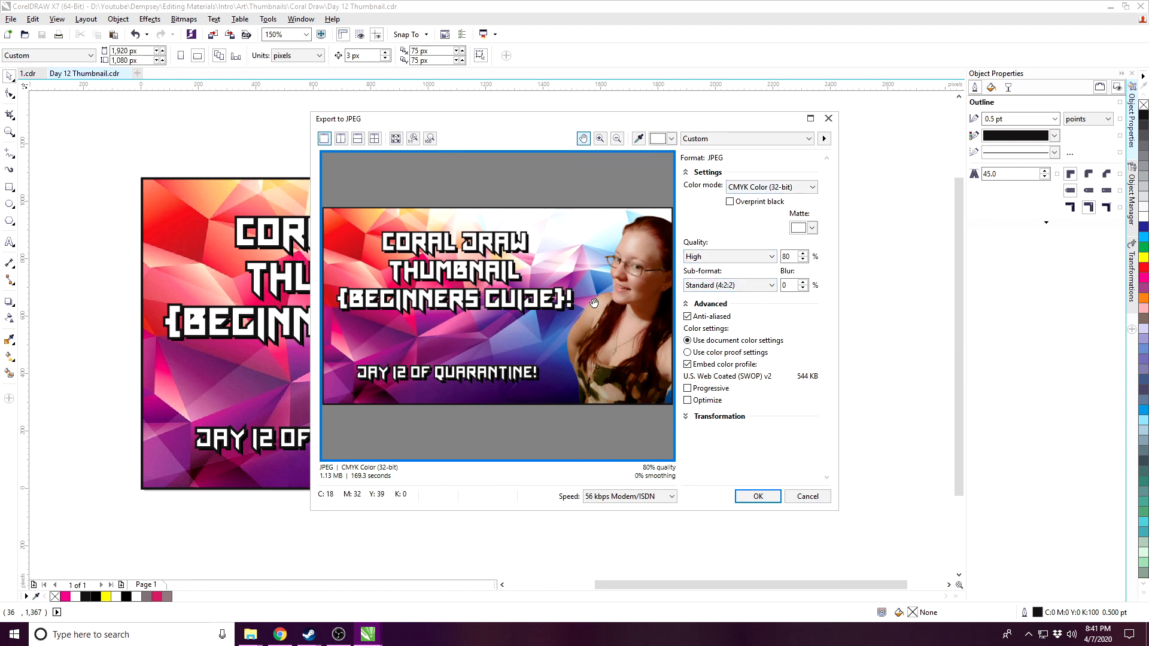
left_click(758, 496)
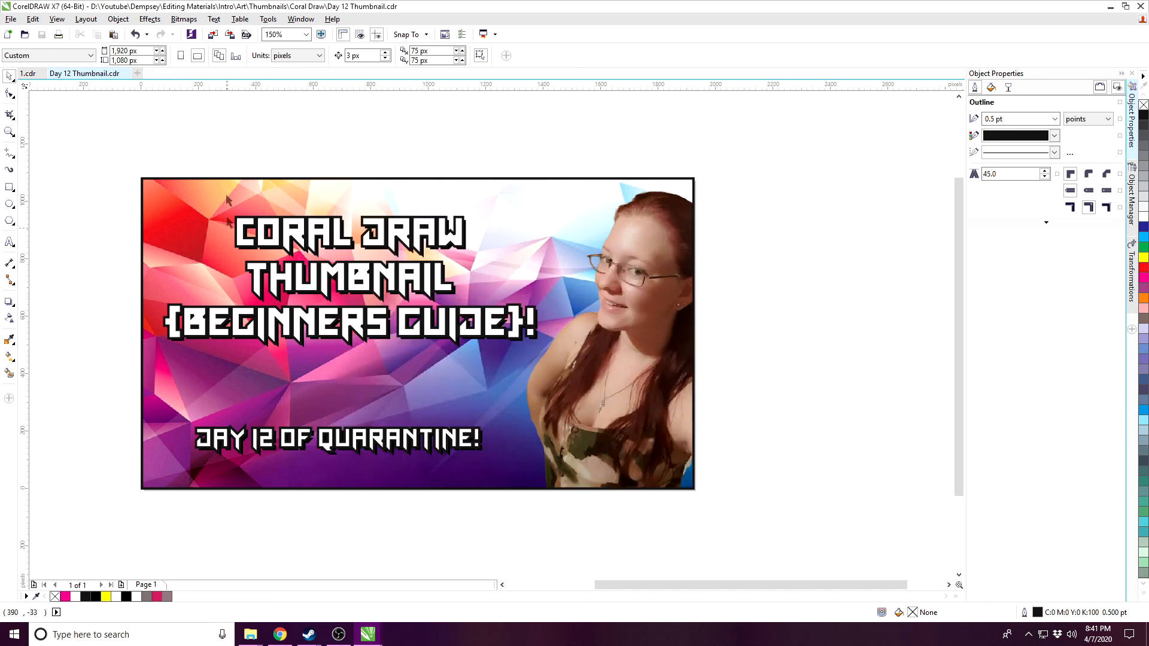